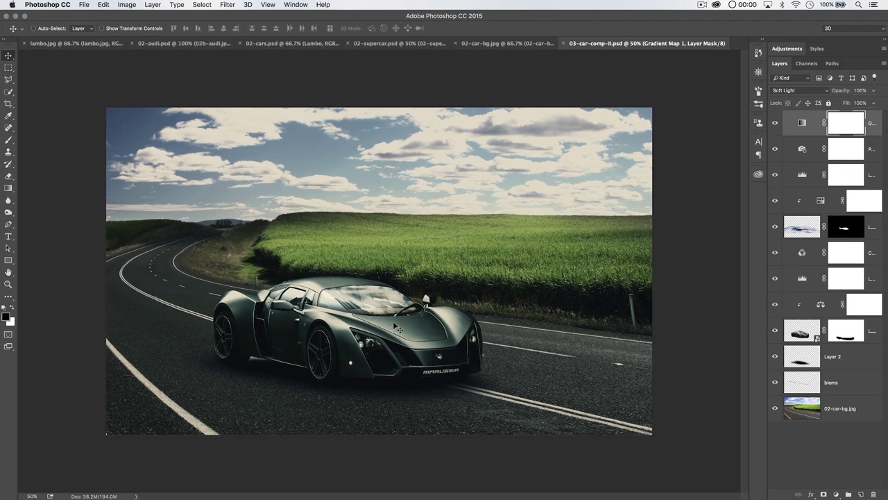
# Compare the 03-car-comp-II.psd composite with the 02-supercar.psd, 02-audi.psd and lambo.jpg car photos
pyautogui.click(395, 44)
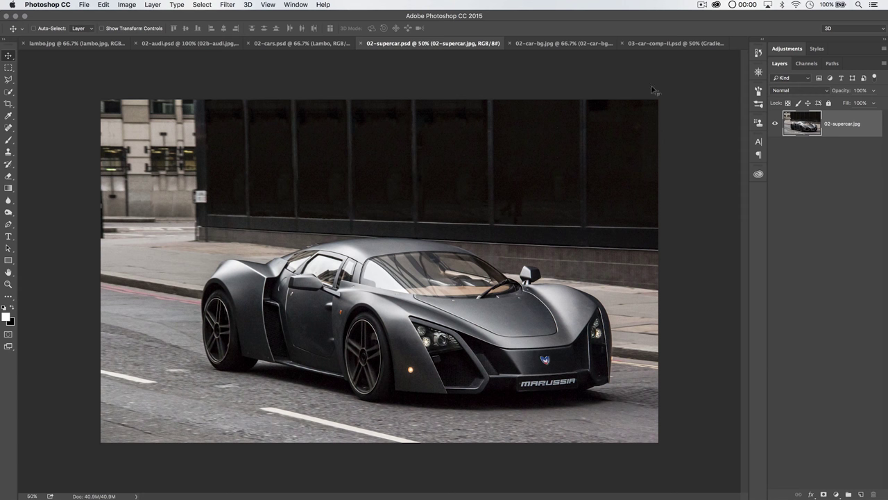
pyautogui.click(650, 43)
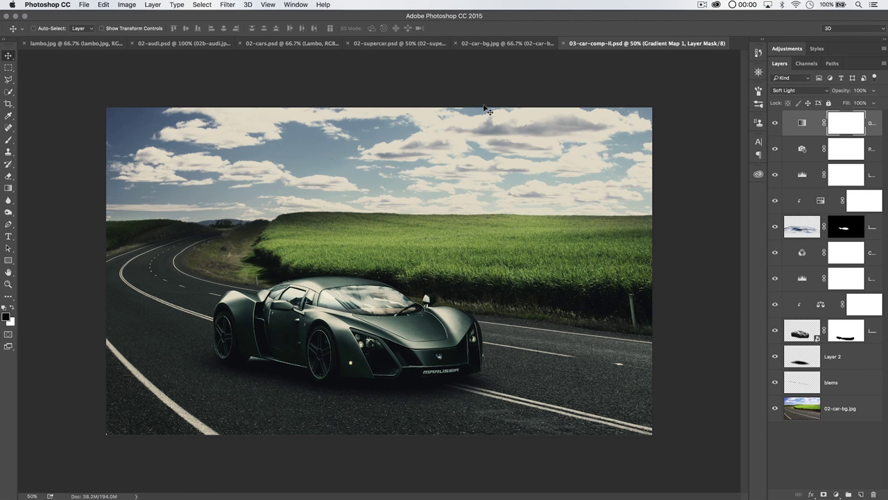
pyautogui.click(393, 43)
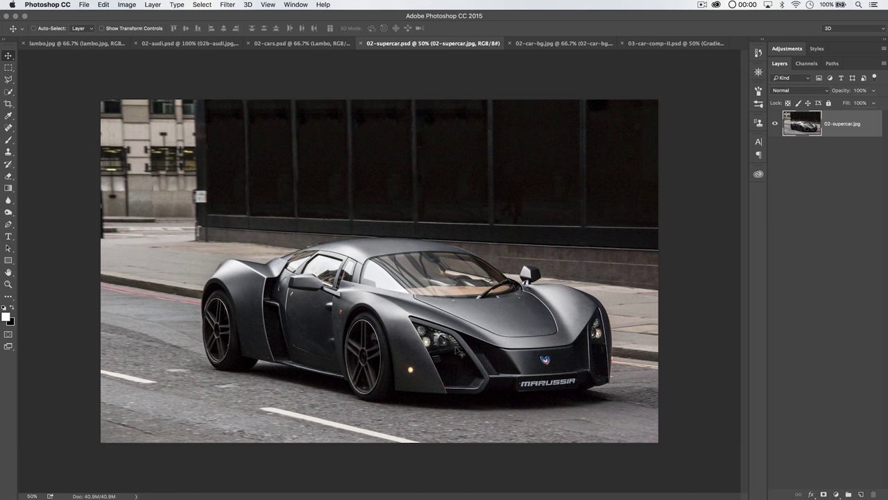
pyautogui.click(190, 43)
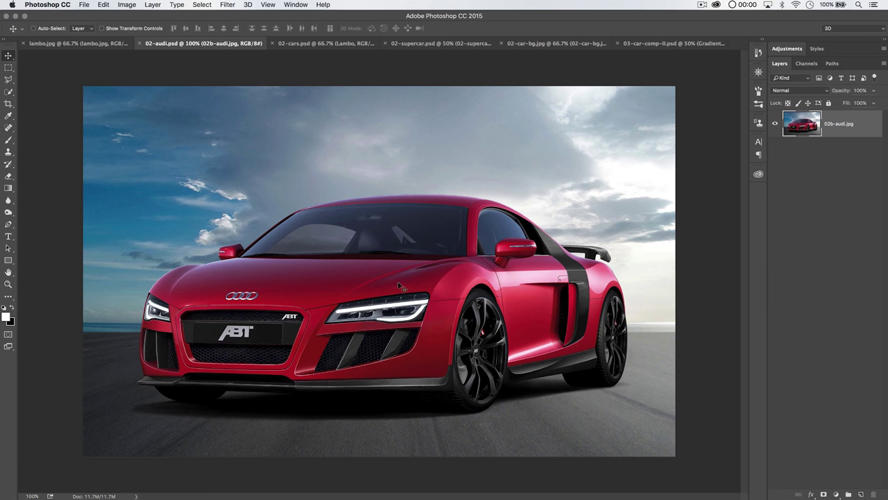
pyautogui.click(670, 43)
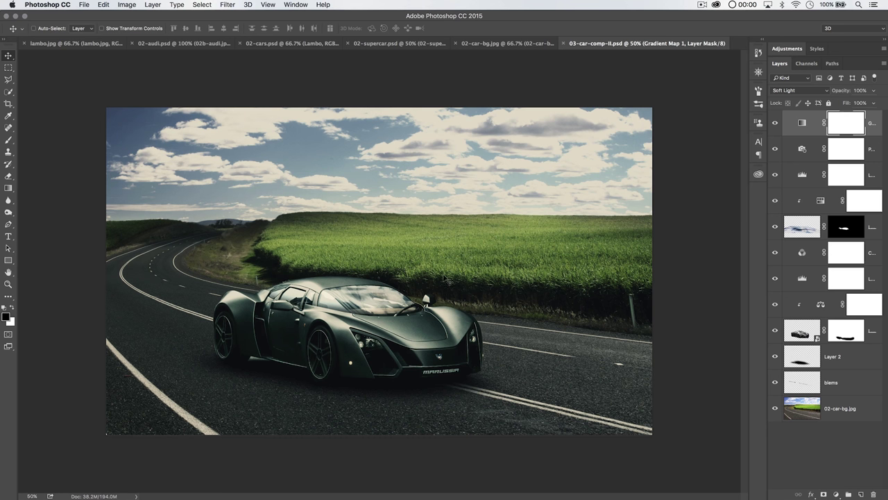
pyautogui.click(78, 44)
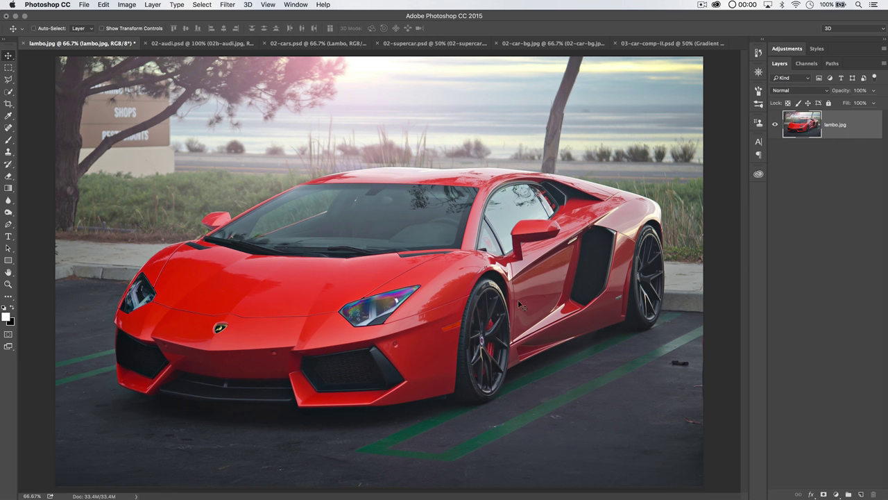
pyautogui.click(631, 44)
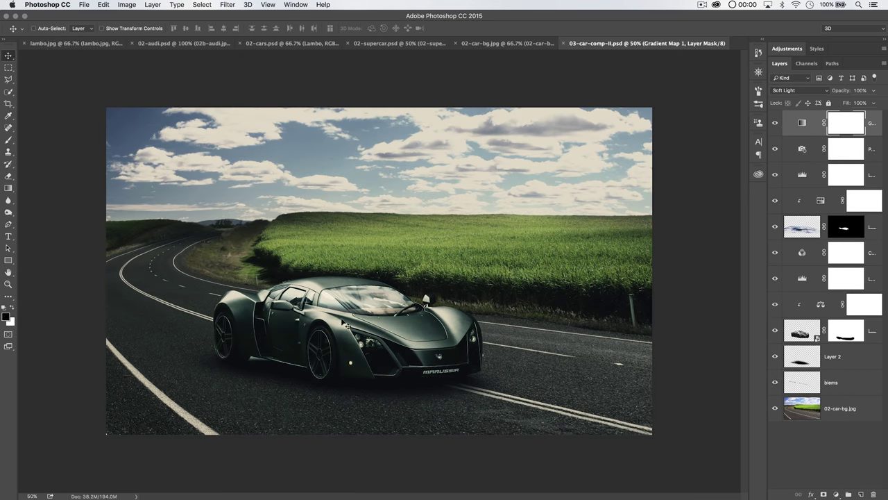
pyautogui.click(166, 44)
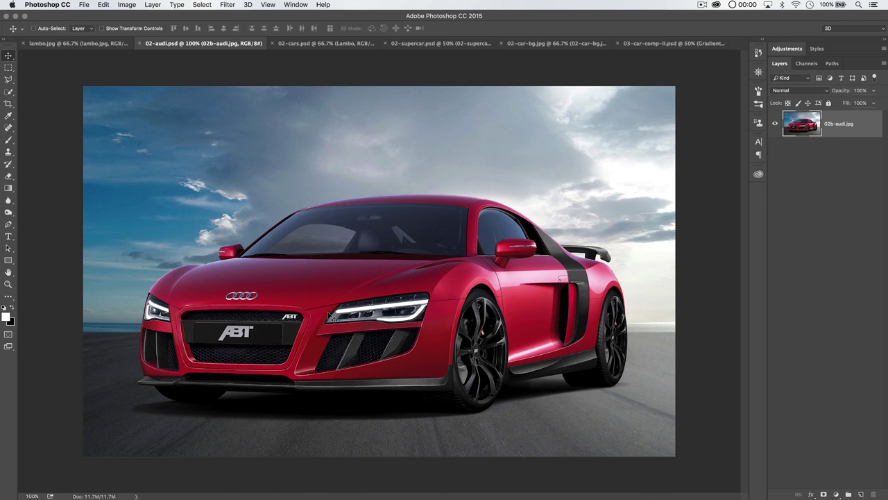
pyautogui.click(635, 43)
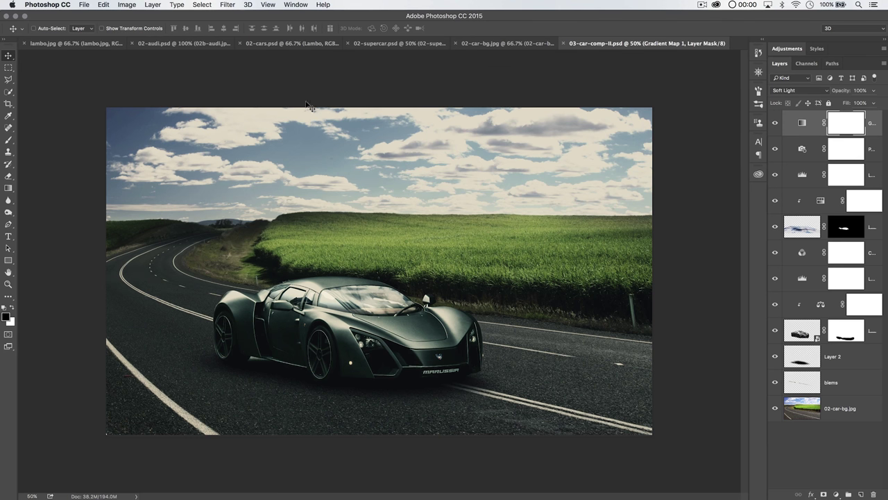
pyautogui.click(104, 43)
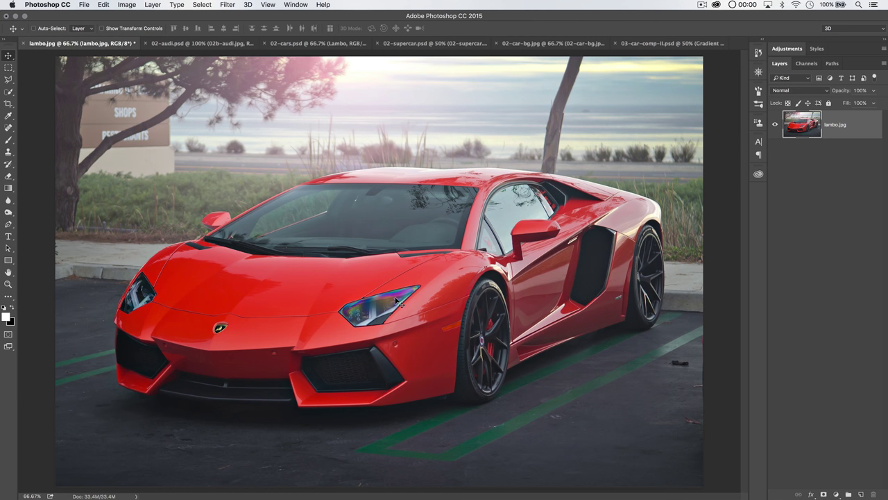
pyautogui.click(197, 44)
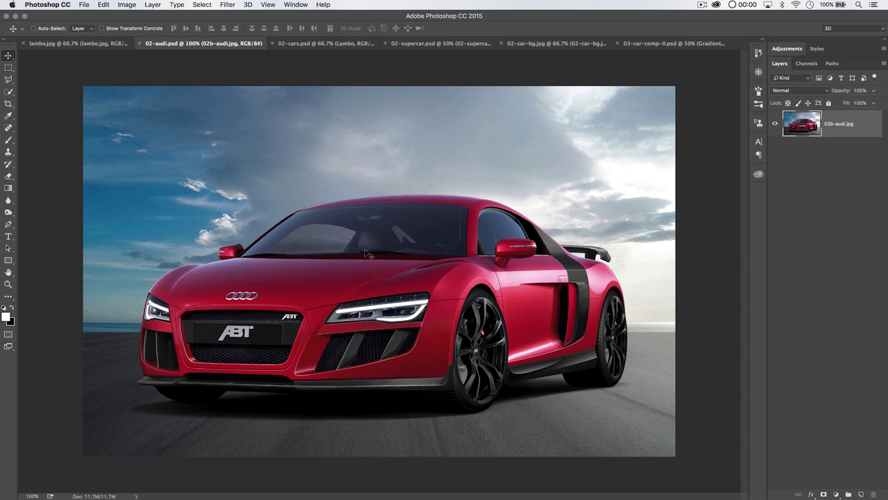
pyautogui.click(79, 43)
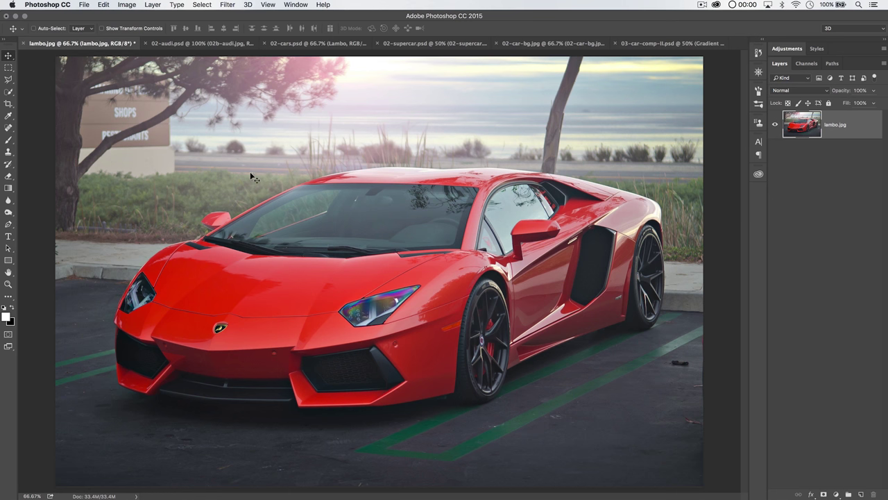
# Bring up 02-supercar.psd with the Pen tool active and examine the car's rear fender and wheel outline at 200% zoom
pyautogui.hotkey('ctrl', 'Tab')
pyautogui.hotkey('ctrl', 'Tab')
pyautogui.hotkey('ctrl', 'Tab')
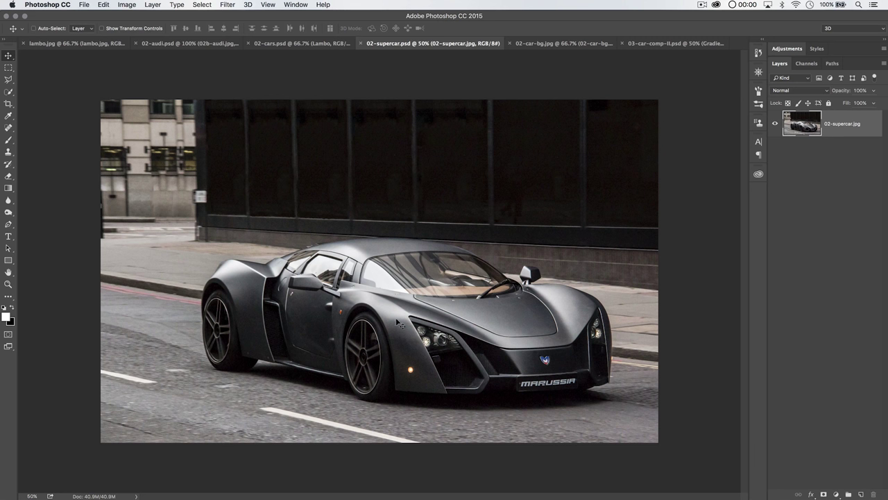
pyautogui.press('p')
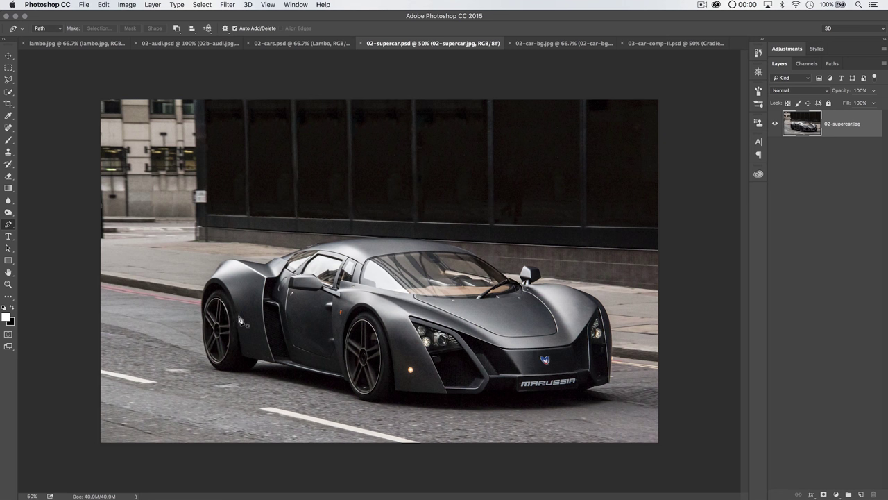
pyautogui.press('super+equal')
pyautogui.press('super+equal')
pyautogui.hscroll(-5, 246, 338)
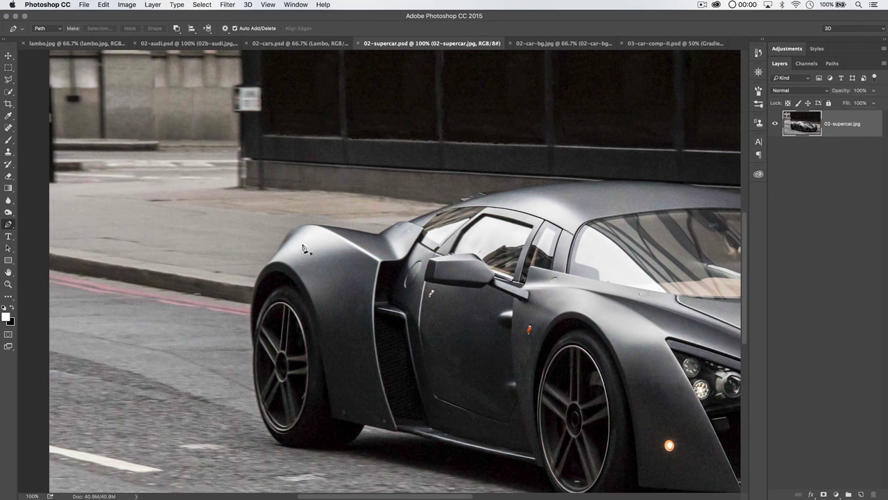
pyautogui.press('super+equal')
pyautogui.hscroll(-3, 340, 229)
pyautogui.scroll(1, 340, 229)
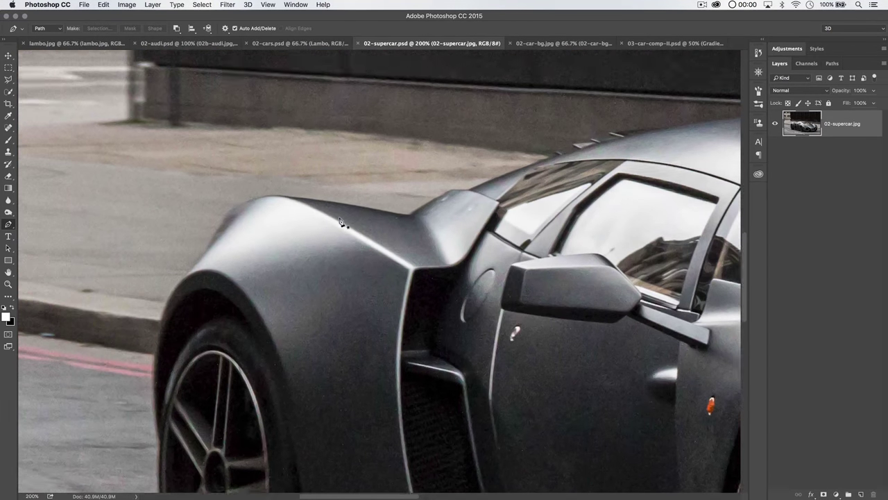
pyautogui.scroll(-5, 234, 340)
pyautogui.hscroll(-2, 234, 340)
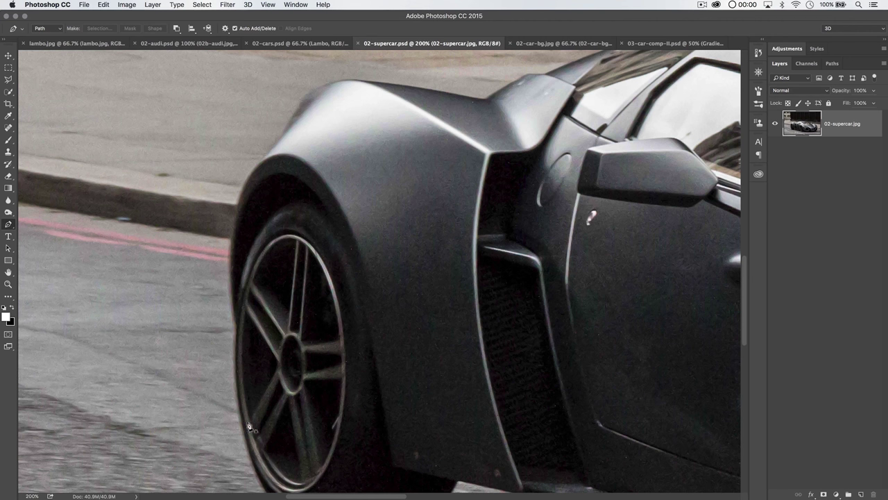
pyautogui.moveTo(501, 161); pyautogui.dragTo(480, 307)
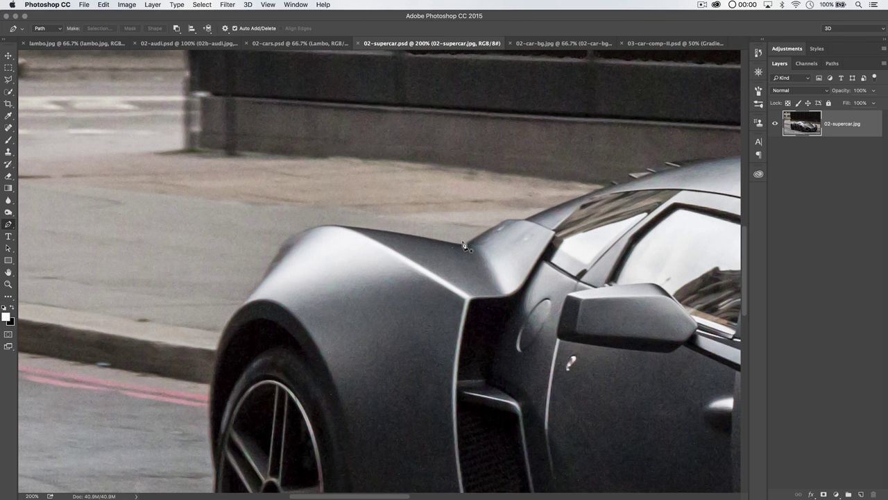
# Set the Pen tool to Path mode with the Combine Shapes path operation
pyautogui.click(58, 30)
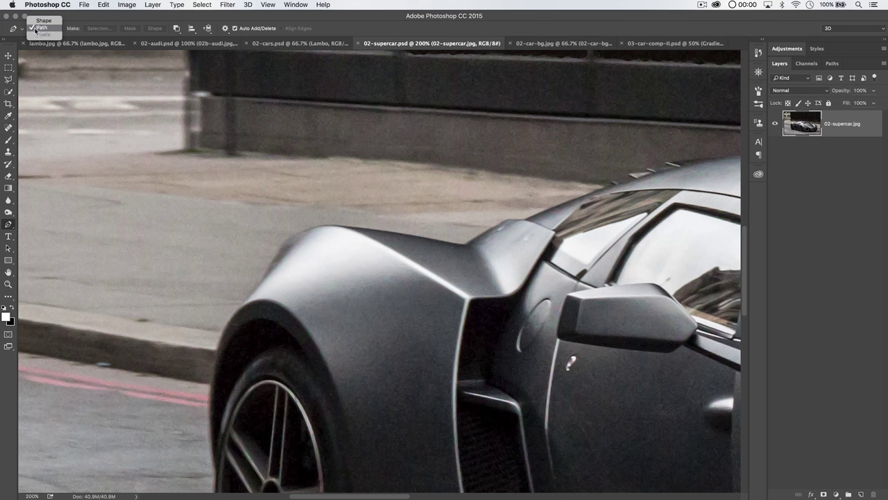
pyautogui.click(43, 29)
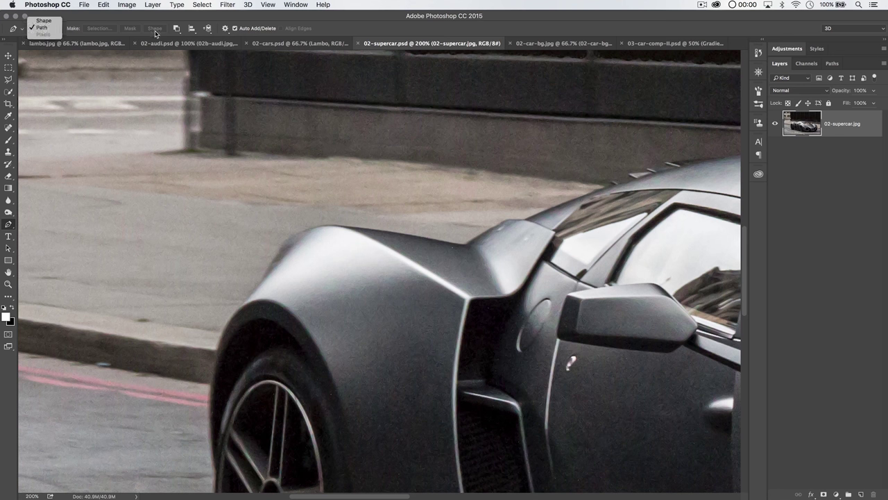
pyautogui.click(177, 29)
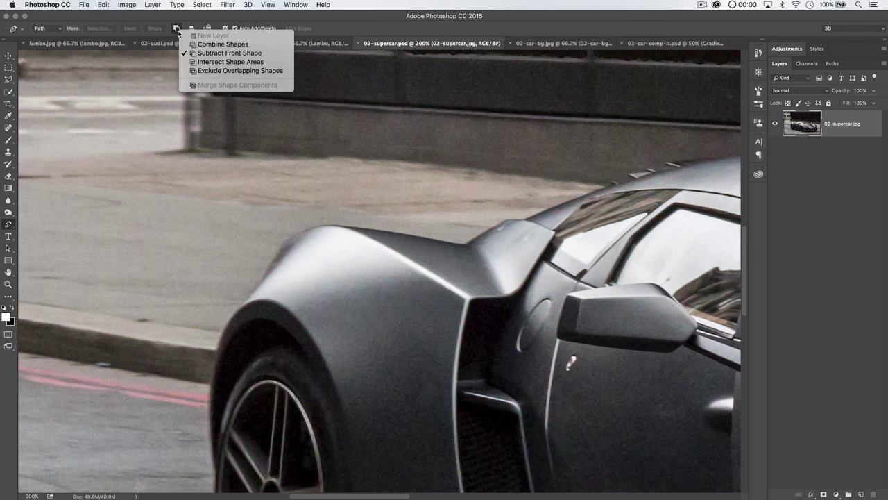
pyautogui.click(225, 45)
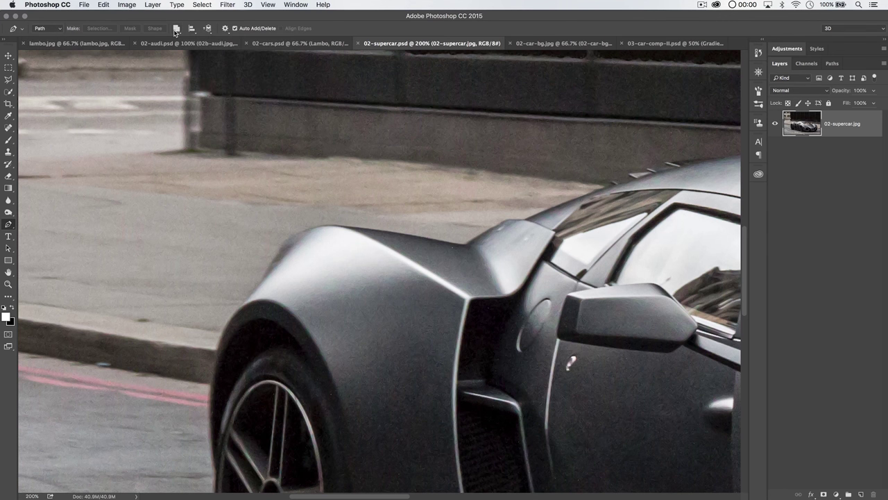
# Delete the existing Work Path from the supercar document and return to the layer list
pyautogui.click(832, 63)
pyautogui.click(835, 82)
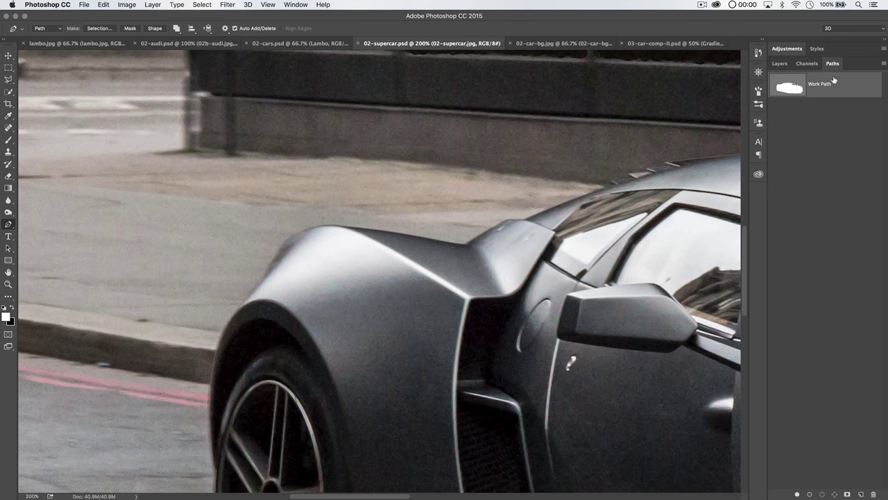
pyautogui.click(874, 494)
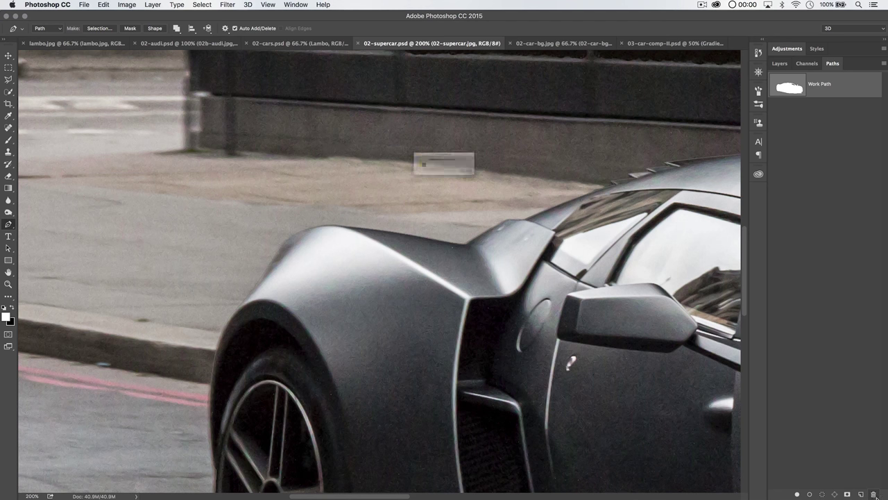
pyautogui.click(513, 185)
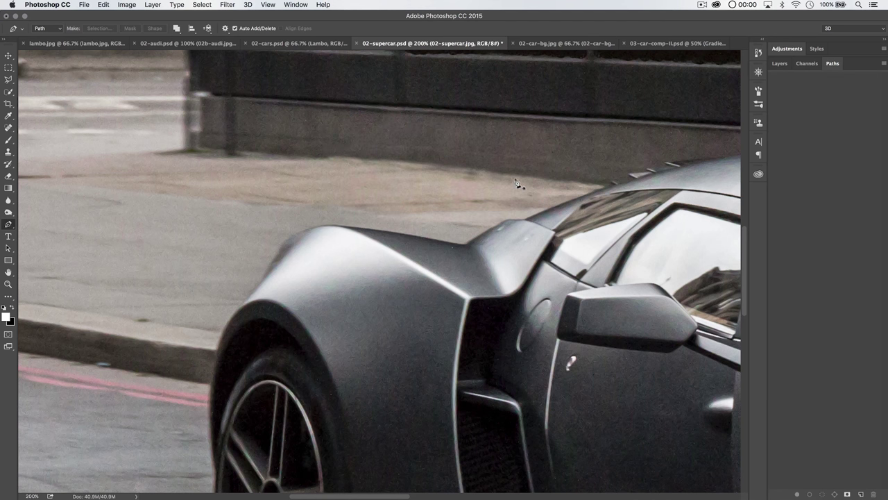
pyautogui.click(780, 63)
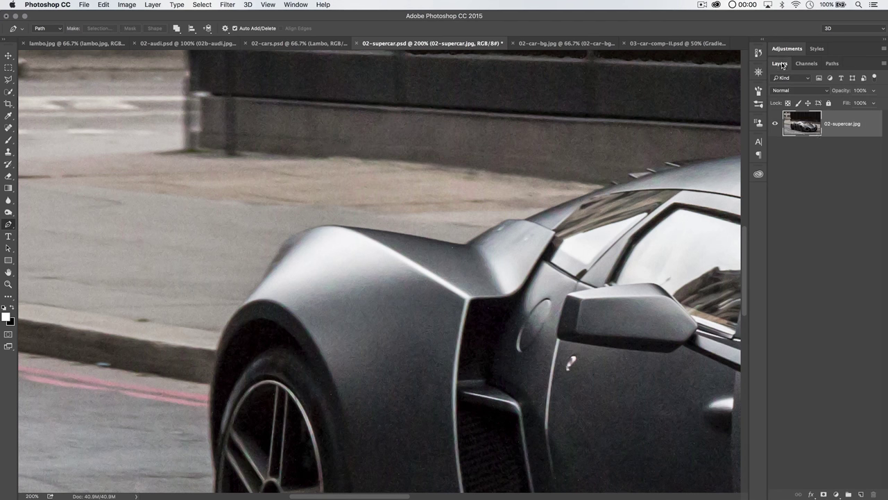
# Start a pen path at the dip behind the rear fender and trace around the rear wheel and underside to the front wheel
pyautogui.click(462, 249)
pyautogui.click(225, 28)
pyautogui.scroll(-10, 272, 250)
pyautogui.click(358, 130)
pyautogui.click(433, 329)
pyautogui.hscroll(10, 474, 360)
pyautogui.click(184, 229)
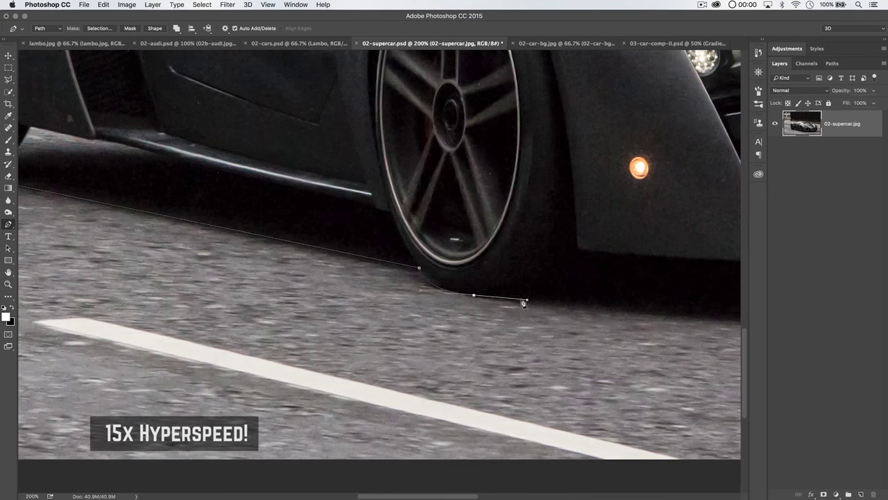
# Continue the path beneath the front wheel and around the bumper's shadow to the bumper's lower corner
pyautogui.click(612, 317)
pyautogui.click(667, 345)
pyautogui.click(720, 350)
pyautogui.hscroll(15, 474, 278)
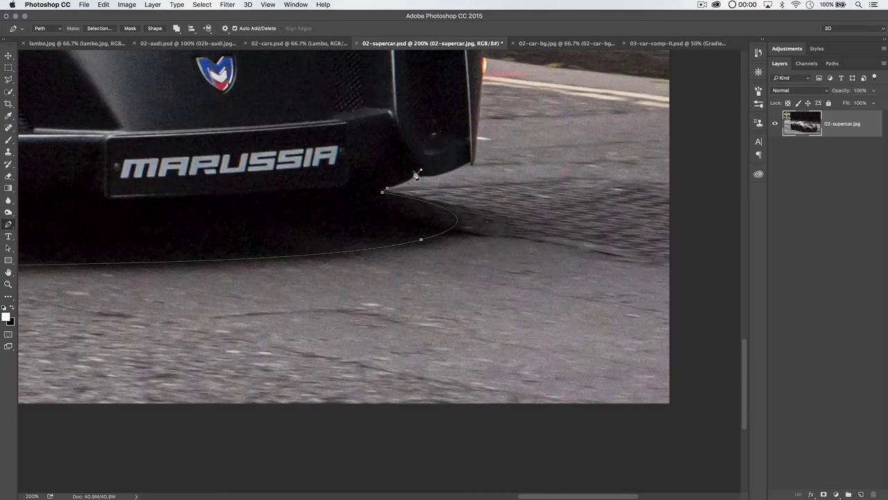
pyautogui.click(434, 293)
pyautogui.click(395, 246)
pyautogui.click(433, 225)
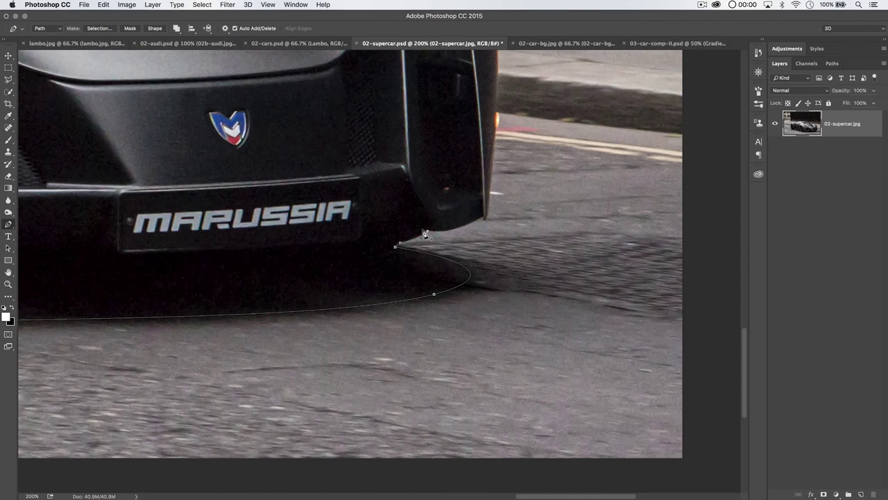
# Trace the path up the front bumper's outer edge, over the fender and around the far side mirror
pyautogui.click(484, 218)
pyautogui.scroll(15, 425, 233)
pyautogui.hscroll(5, 426, 234)
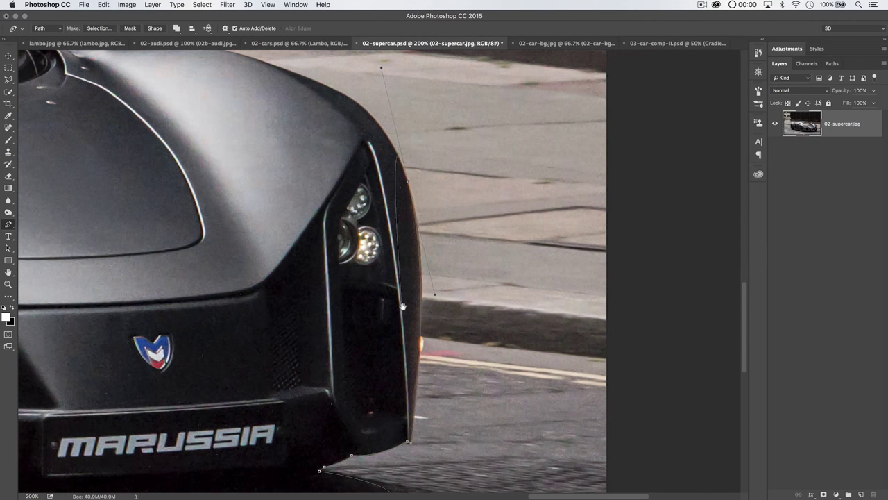
pyautogui.scroll(5, 402, 305)
pyautogui.hscroll(-3, 402, 305)
pyautogui.scroll(2, 437, 260)
pyautogui.hscroll(-6, 438, 260)
pyautogui.click(486, 263)
pyautogui.scroll(2, 323, 180)
pyautogui.hscroll(-7, 324, 181)
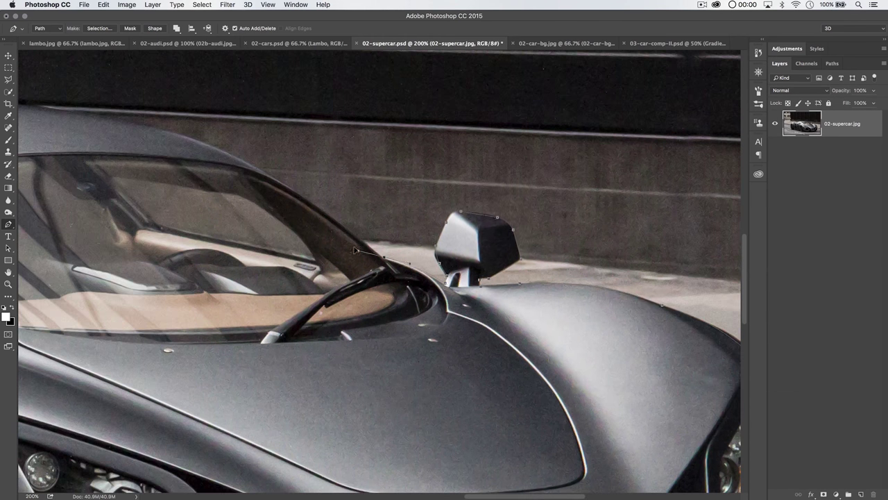
# Continue the path along the windshield and roofline to the rear fender and close the car's outline
pyautogui.click(9, 248)
pyautogui.press('p')
pyautogui.scroll(6, 368, 260)
pyautogui.hscroll(-18, 368, 261)
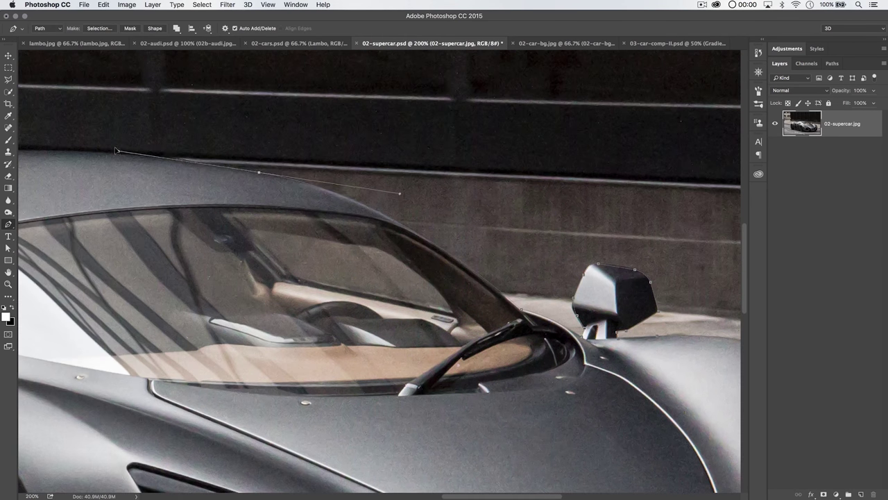
pyautogui.scroll(-5, 210, 318)
pyautogui.hscroll(-15, 210, 318)
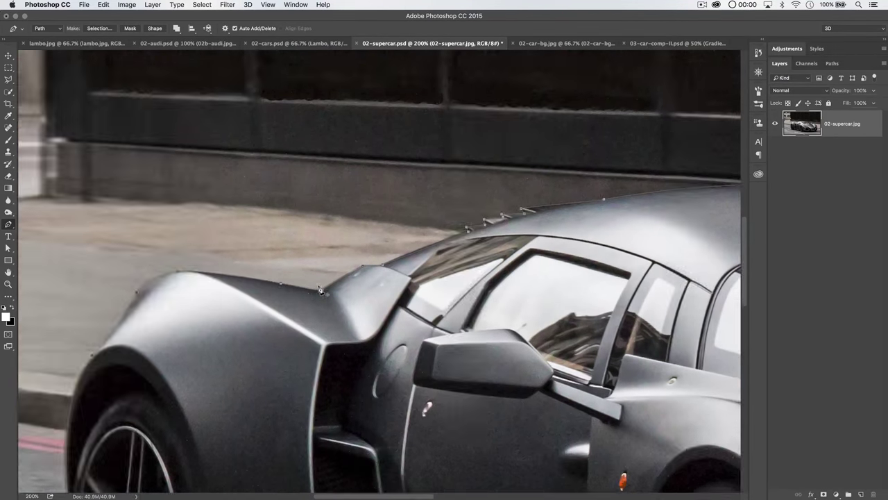
pyautogui.click(281, 207)
pyautogui.click(378, 220)
pyautogui.click(423, 233)
pyautogui.click(486, 290)
pyautogui.click(327, 253)
pyautogui.click(281, 207)
# Select all outlines of the Work Path, including the small piece around the orange light at the front bumper's edge
pyautogui.click(832, 63)
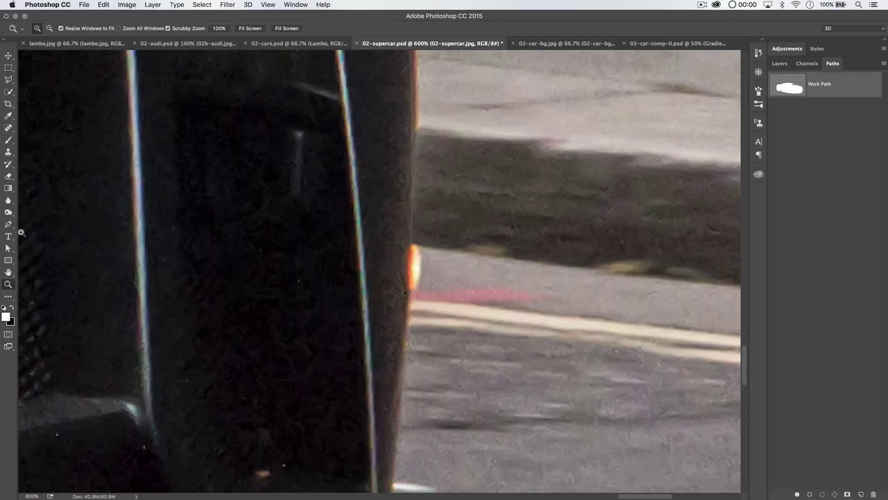
pyautogui.click(416, 249)
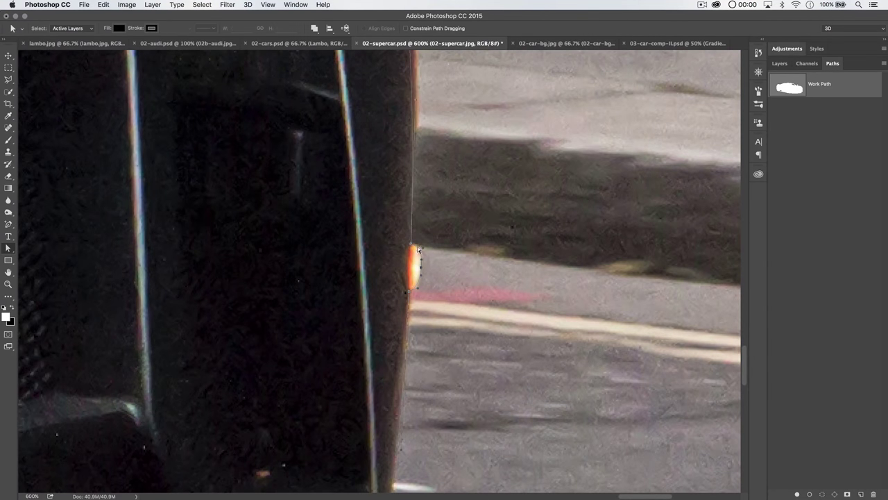
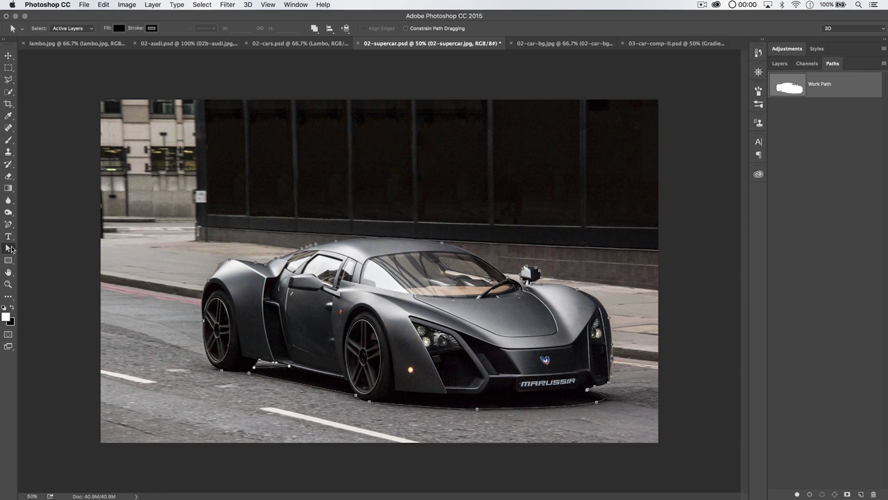
pyautogui.click(8, 249)
pyautogui.click(33, 248)
pyautogui.moveTo(179, 152); pyautogui.dragTo(655, 428)
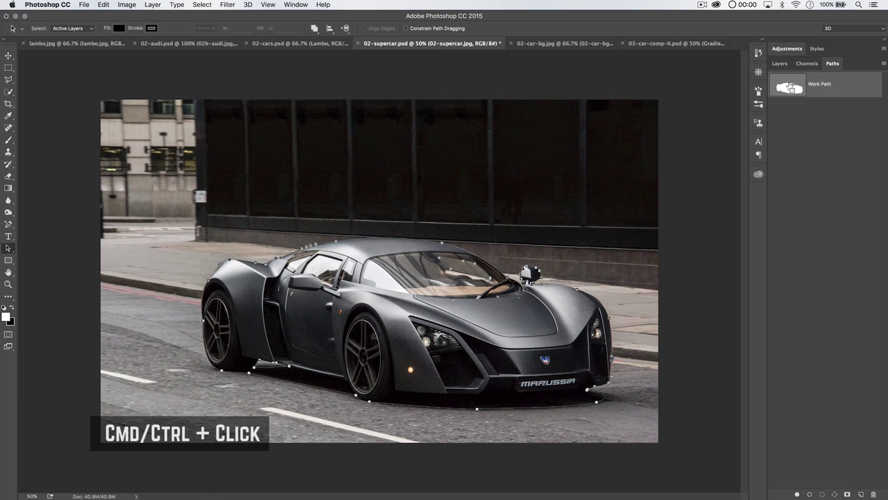
# Load the Work Path as a selection around the car and return to the photo layer with the Move tool
pyautogui.keyDown('super'); pyautogui.click(788, 86); pyautogui.keyUp('super')
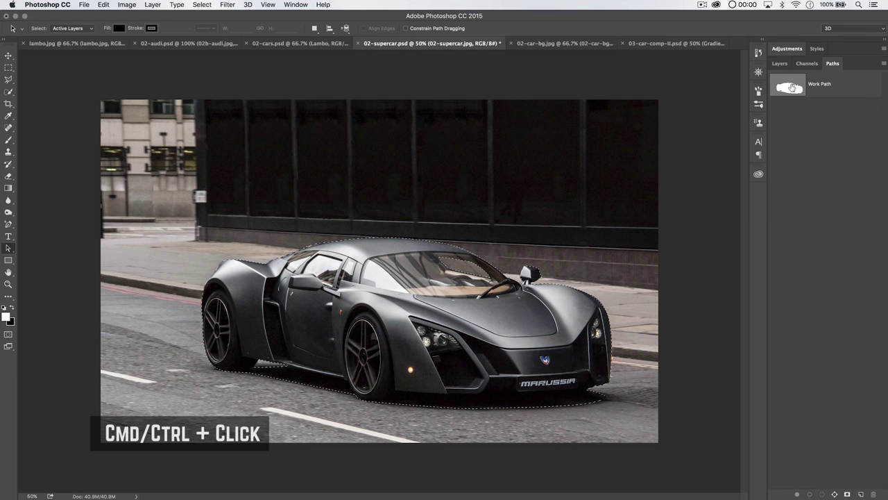
pyautogui.click(296, 5)
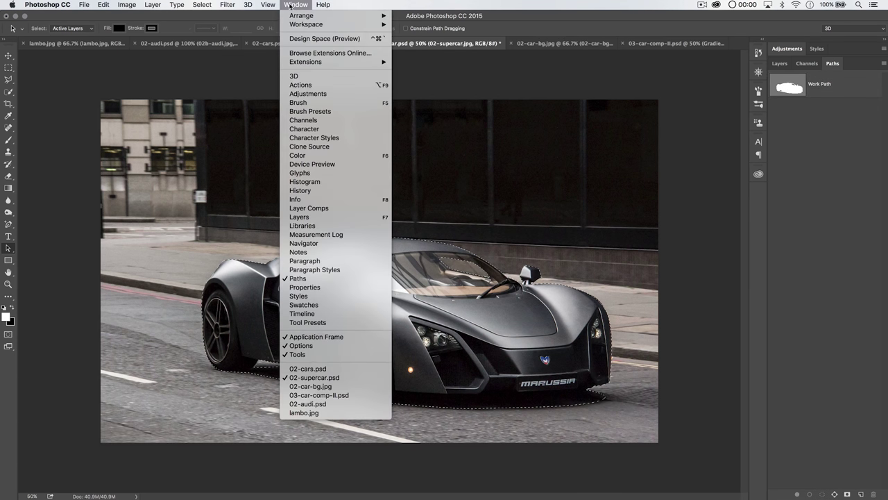
pyautogui.click(780, 64)
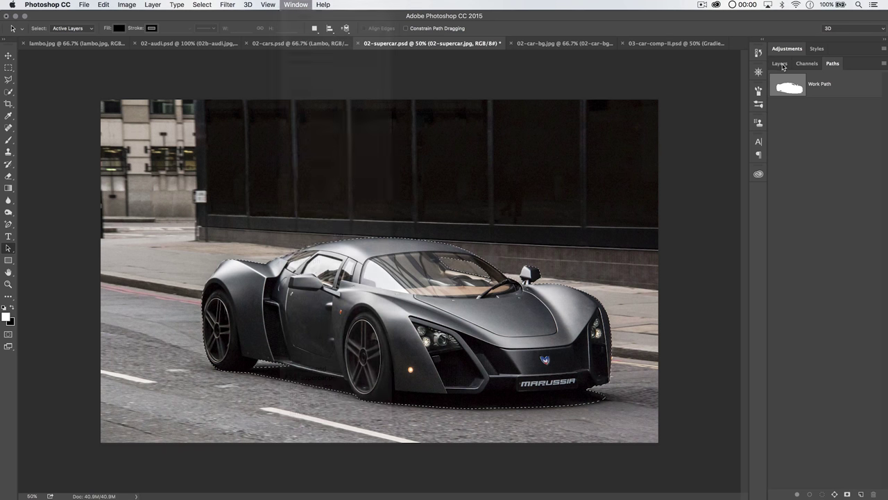
pyautogui.click(780, 63)
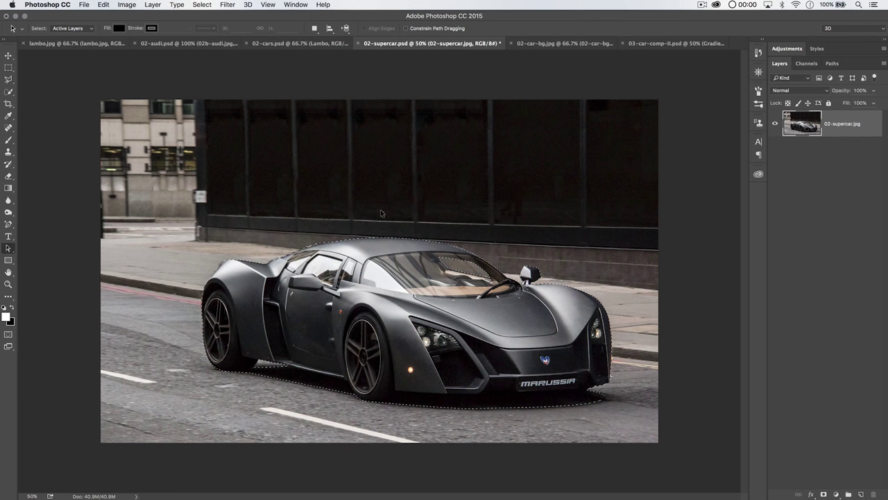
pyautogui.click(7, 57)
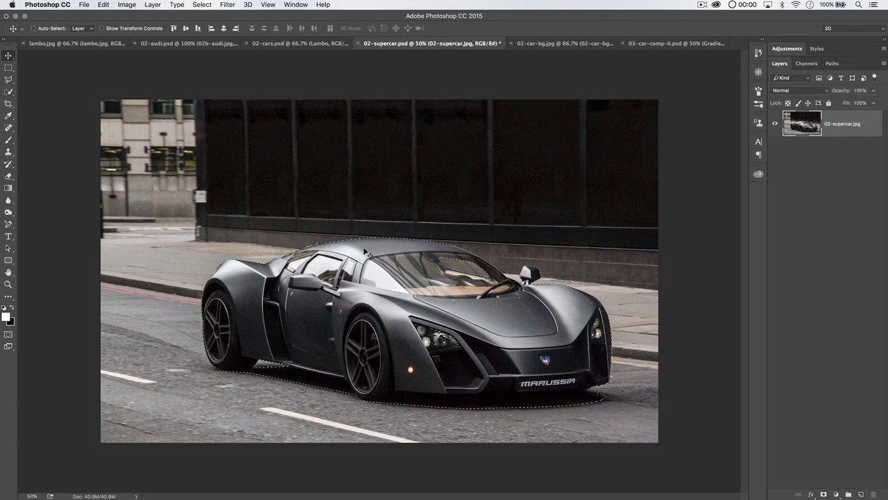
# Try moving the selected car upward within its own street photo, and undo the move
pyautogui.moveTo(370, 285); pyautogui.dragTo(371, 244)
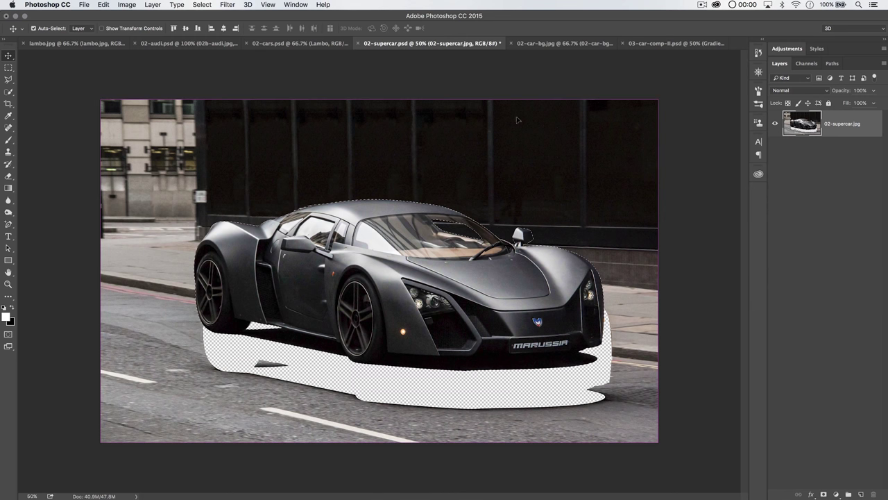
pyautogui.press('super+z')
# Copy the selected car from 02-supercar.psd into 02-car-bg.jpg and place it on the road
pyautogui.click(665, 44)
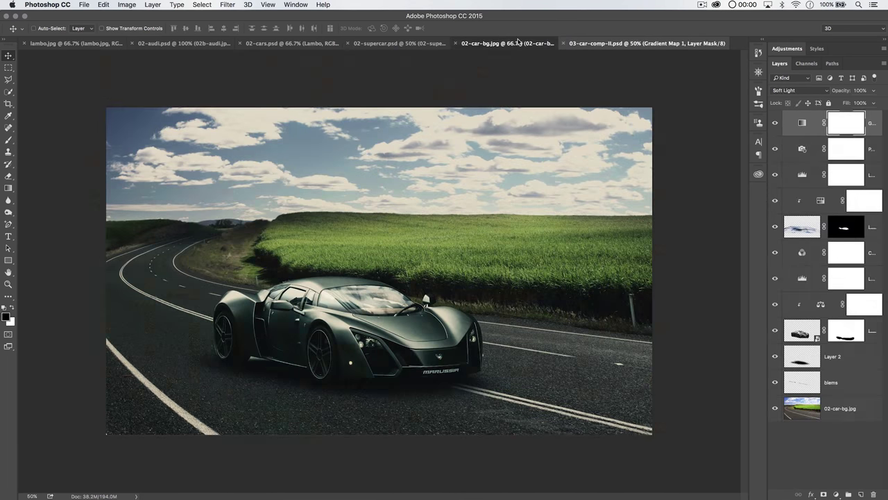
pyautogui.click(548, 44)
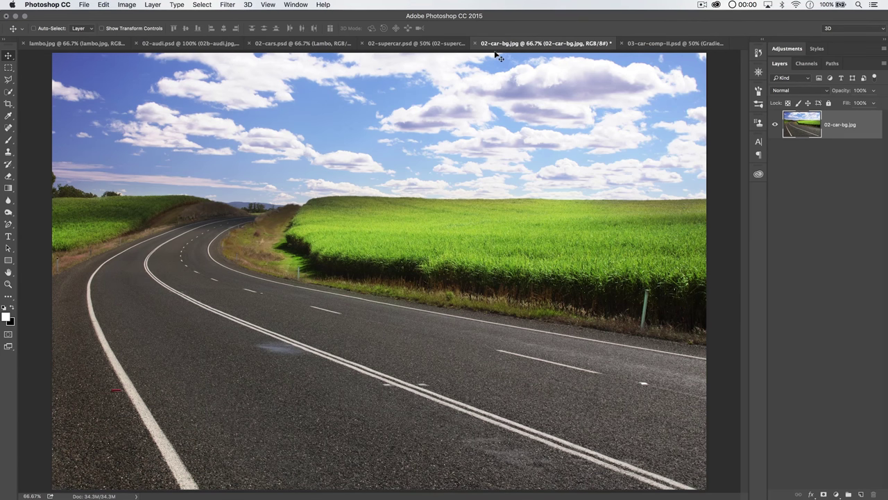
pyautogui.click(417, 44)
pyautogui.moveTo(421, 286); pyautogui.dragTo(550, 39)
pyautogui.moveTo(324, 297); pyautogui.dragTo(403, 292)
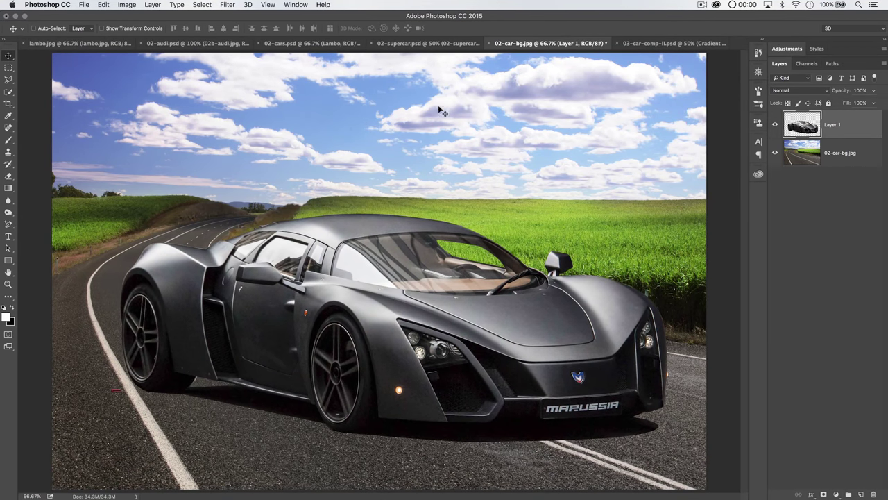
# Compare with the car's source photo and reposition the car layer on the road in 02-car-bg.jpg
pyautogui.click(425, 43)
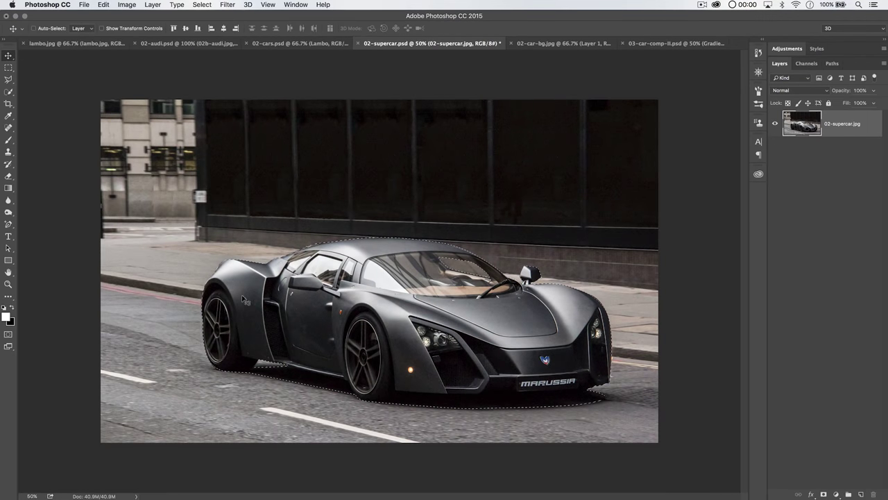
pyautogui.click(569, 43)
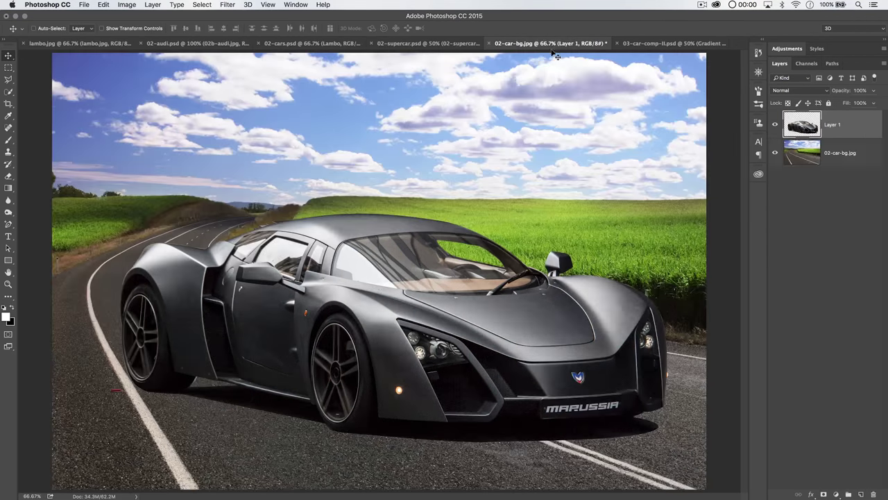
pyautogui.moveTo(398, 275); pyautogui.dragTo(444, 296)
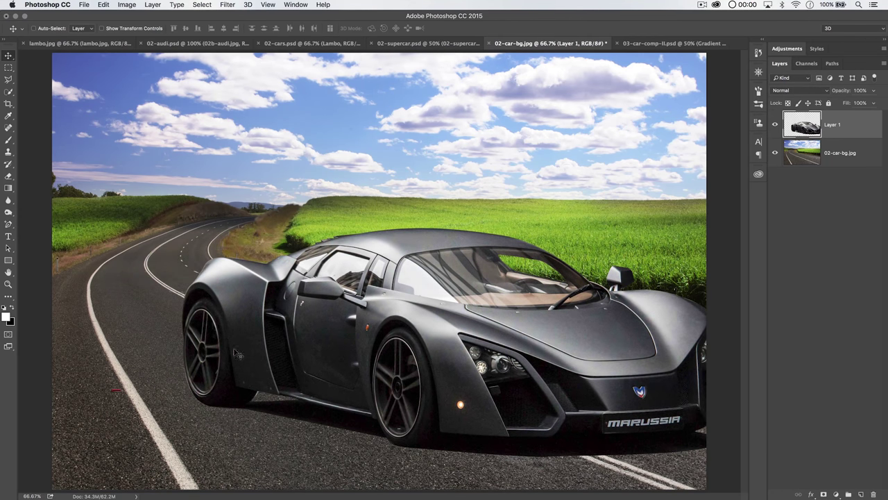
pyautogui.moveTo(437, 311); pyautogui.dragTo(414, 306)
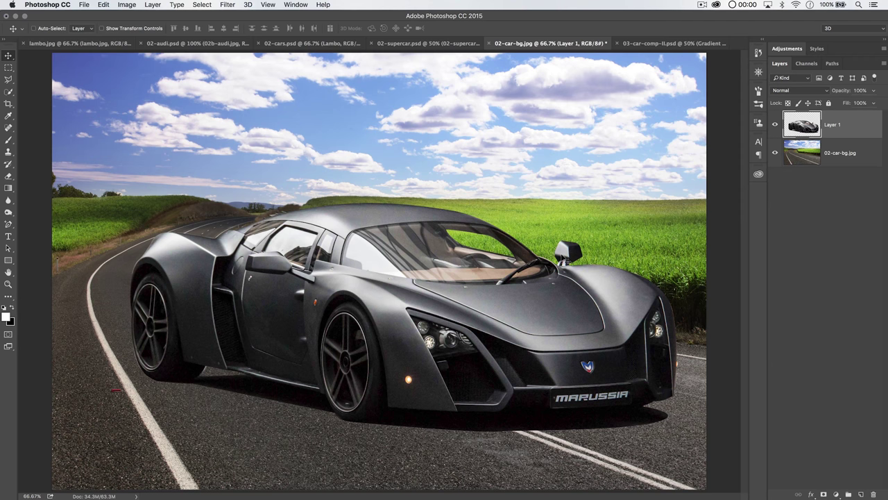
# Try a Perspective transform on the car layer that makes its rear end smaller than its front
pyautogui.press('super+minus')
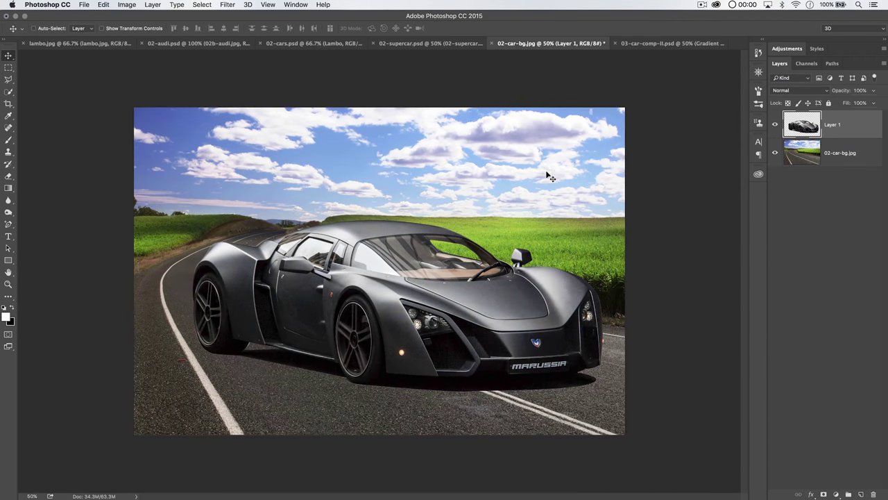
pyautogui.press('super+t')
pyautogui.rightClick(467, 297)
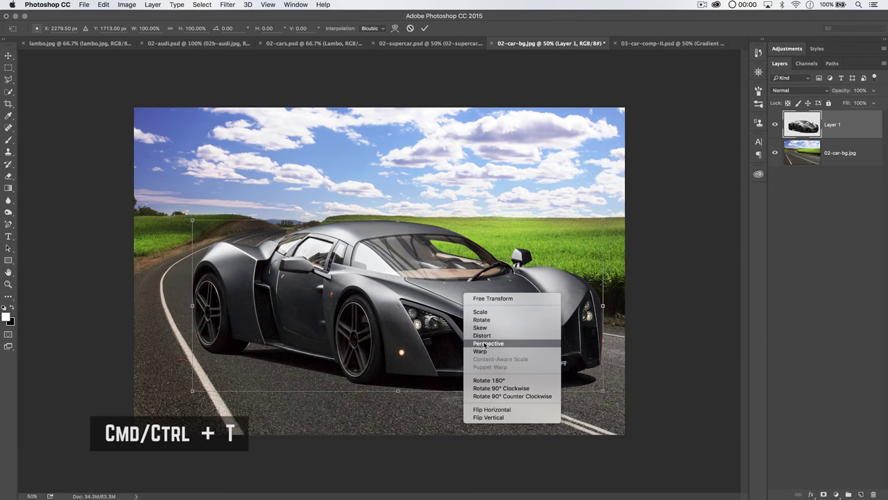
pyautogui.click(169, 199)
pyautogui.moveTo(192, 218); pyautogui.dragTo(193, 236)
pyautogui.moveTo(601, 216)
pyautogui.mouseDown()
pyautogui.moveTo(614, 201)
pyautogui.moveTo(603, 214)
pyautogui.mouseUp()
# Try narrowing the car to about 83% of its width, rotating it about -0.4° and shifting it on the road
pyautogui.rightClick(478, 348)
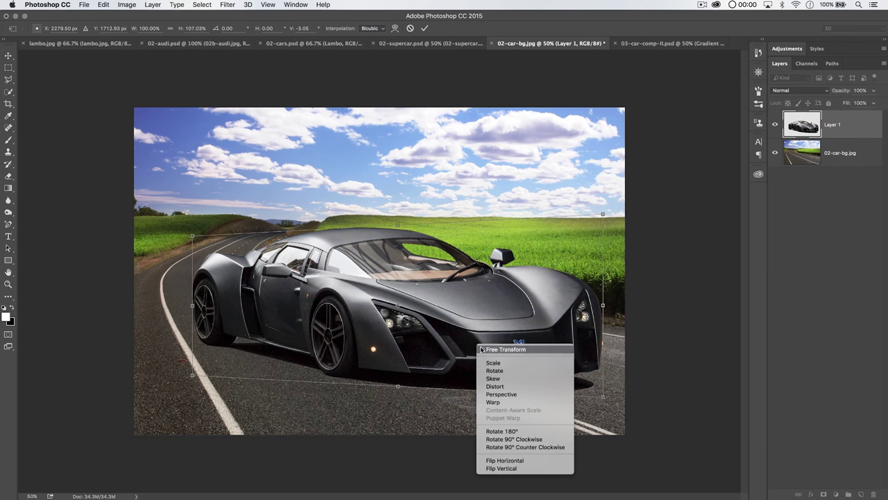
pyautogui.click(494, 386)
pyautogui.moveTo(495, 366); pyautogui.dragTo(575, 223)
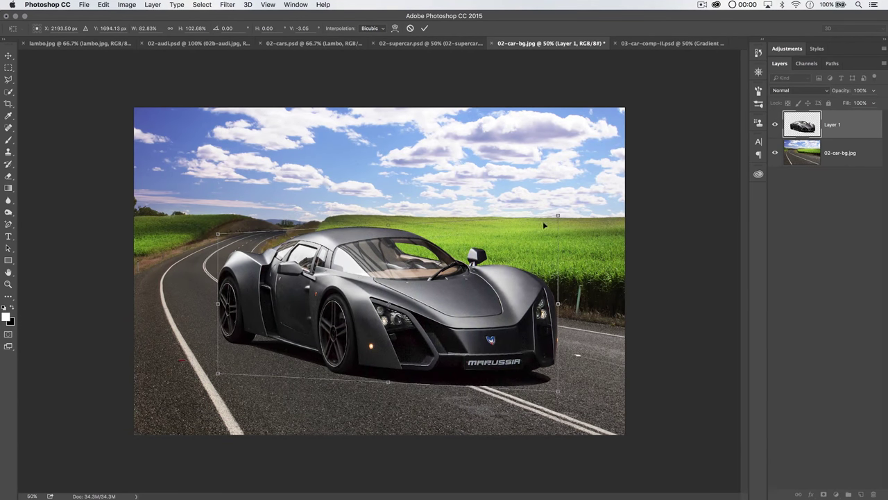
pyautogui.rightClick(488, 269)
pyautogui.click(563, 196)
pyautogui.moveTo(567, 205)
pyautogui.mouseDown()
pyautogui.moveTo(551, 209)
pyautogui.moveTo(565, 211)
pyautogui.mouseUp()
pyautogui.moveTo(410, 281); pyautogui.dragTo(431, 313)
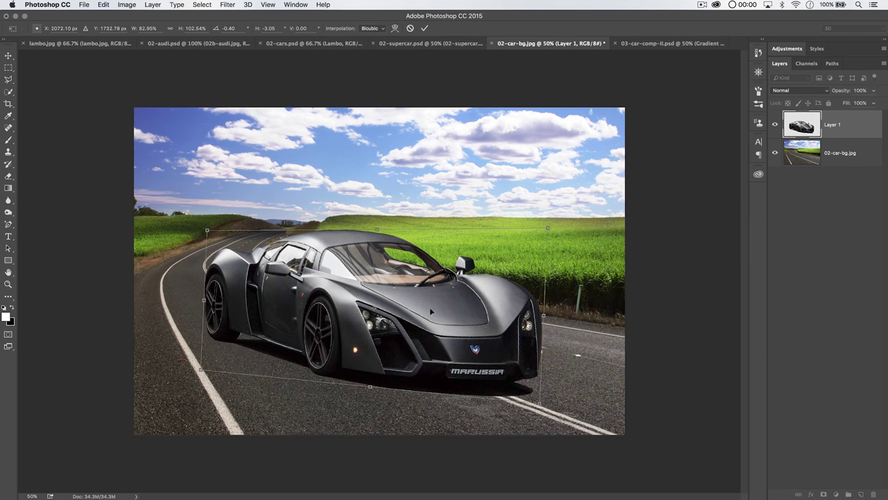
# Try reducing the car's front end with another perspective adjustment, move it over the road lines and apply the transform
pyautogui.rightClick(478, 312)
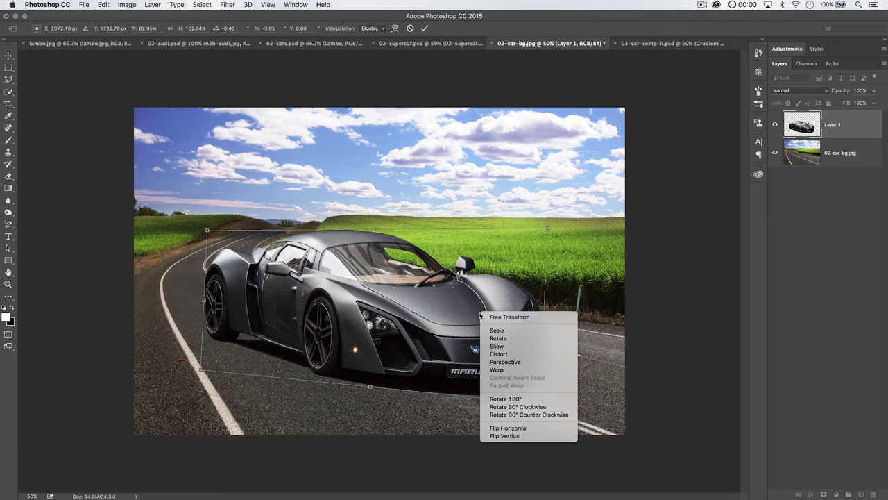
pyautogui.click(508, 362)
pyautogui.moveTo(538, 401); pyautogui.dragTo(531, 399)
pyautogui.moveTo(545, 227); pyautogui.dragTo(529, 240)
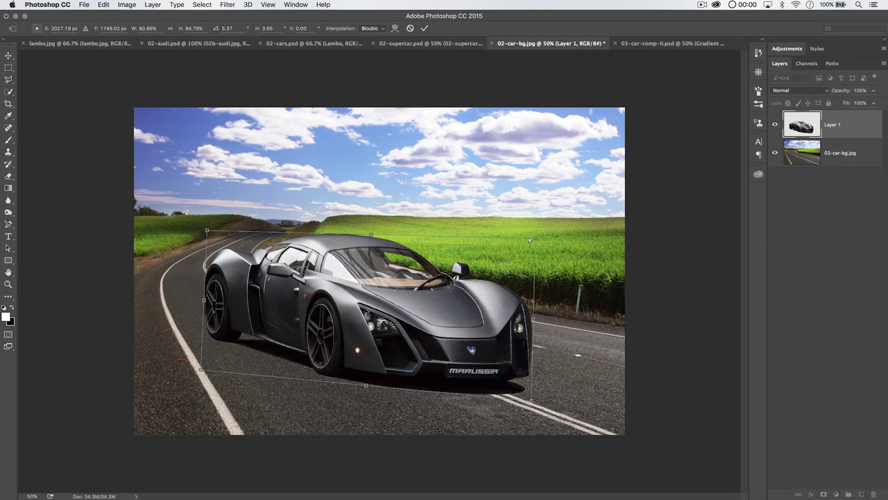
pyautogui.moveTo(357, 284); pyautogui.dragTo(402, 304)
pyautogui.click(425, 28)
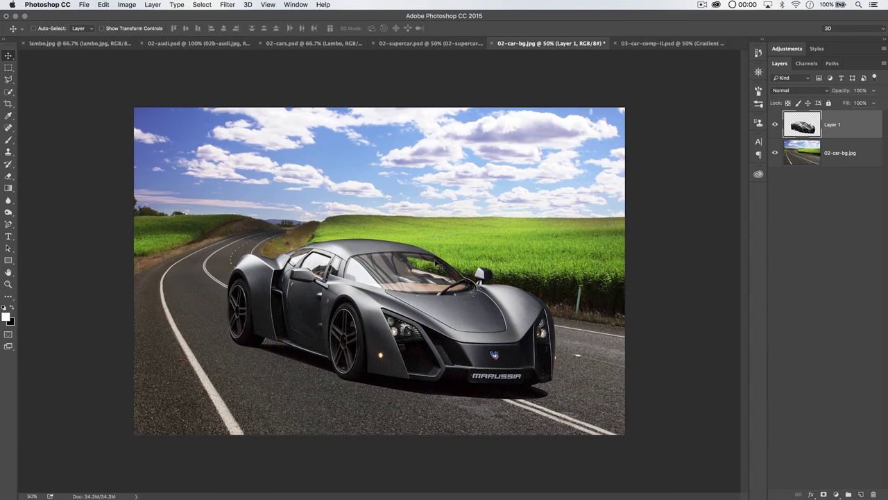
# Undo the car's move and transform to restore its original proportions
pyautogui.hotkey('ctrl', 'z')
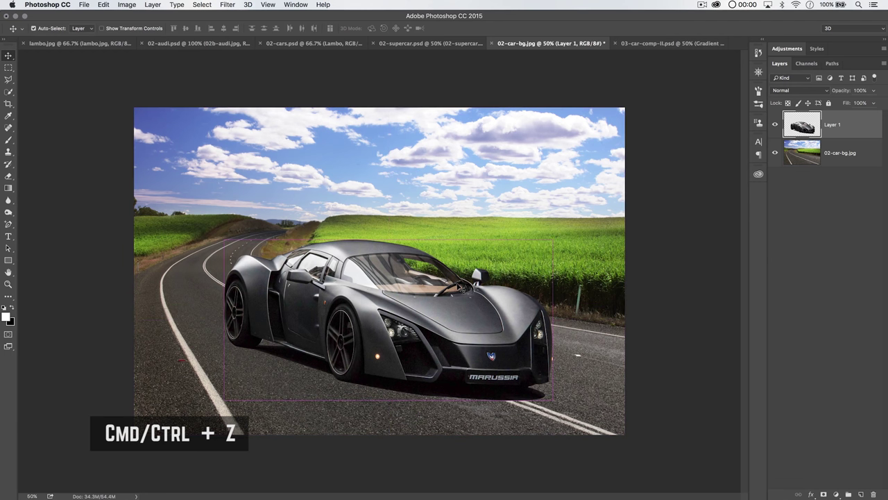
pyautogui.hotkey('ctrl', 'z')
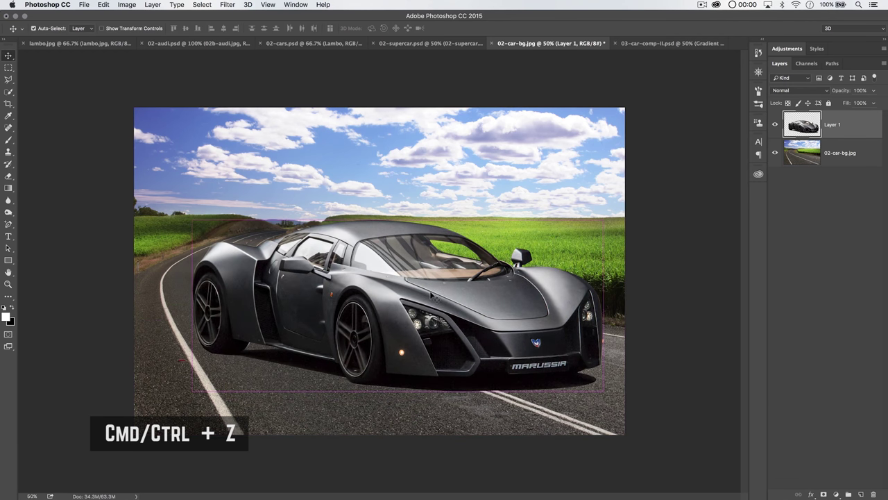
pyautogui.hotkey('ctrl', 'z')
pyautogui.hotkey('ctrl', 'z')
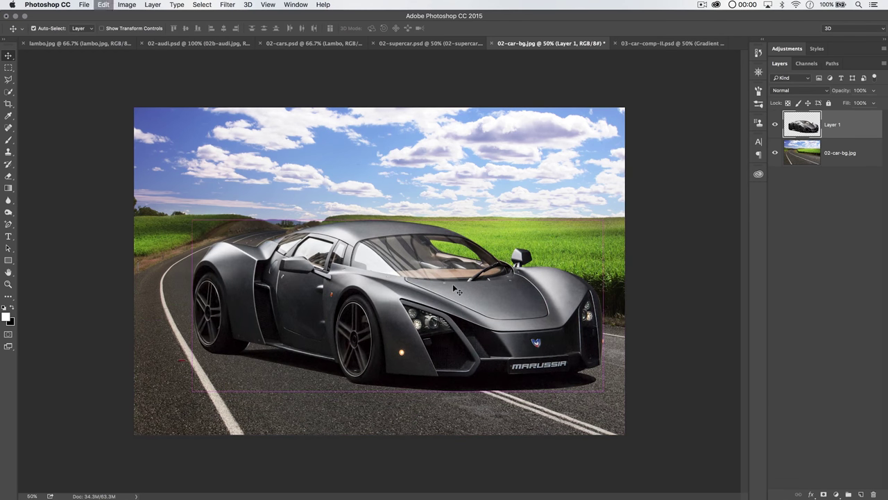
pyautogui.hotkey('ctrl', 'z')
pyautogui.hotkey('ctrl', 'z')
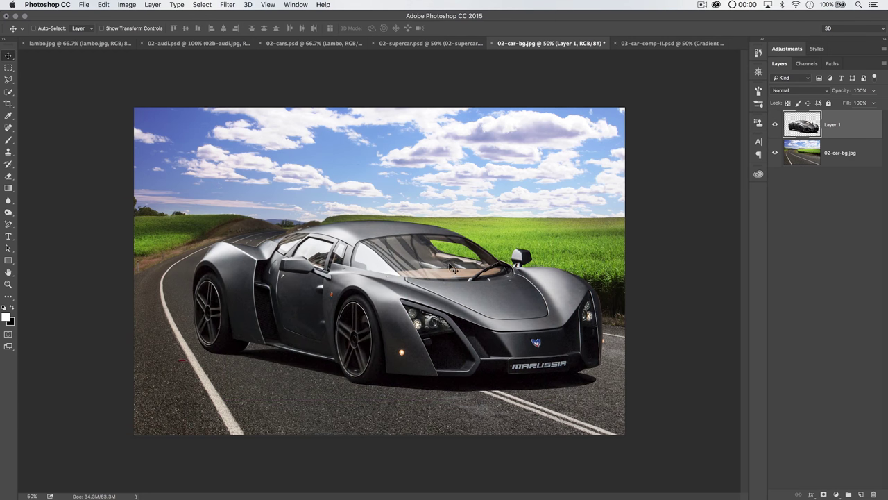
# Hide the car layer and select the 02-car-bg.jpg layer for retouching near the green roadside post
pyautogui.click(774, 123)
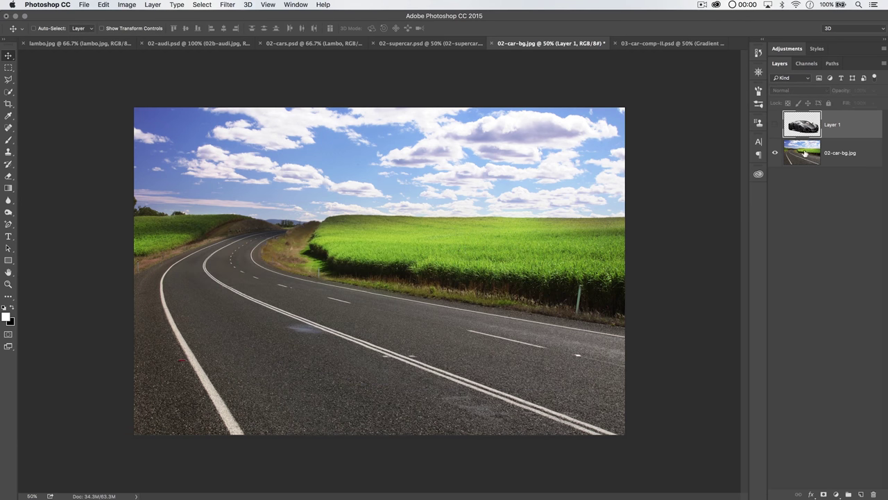
pyautogui.click(790, 155)
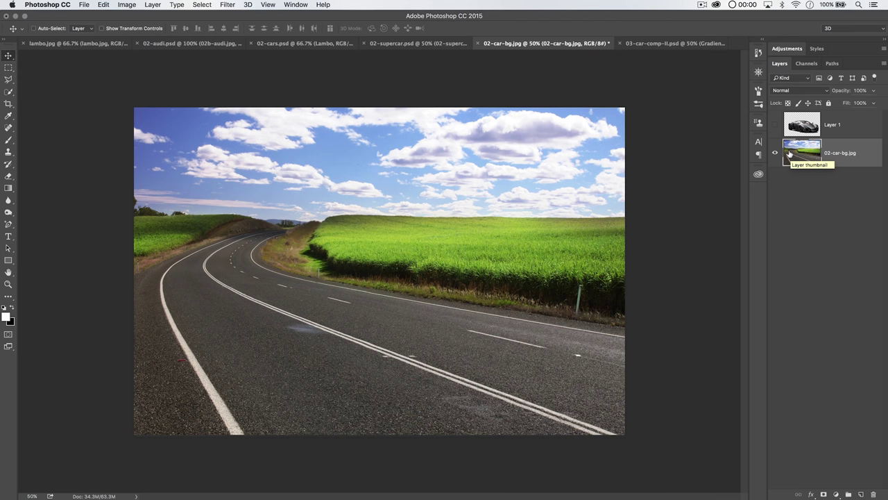
pyautogui.press('z')
pyautogui.moveTo(622, 299); pyautogui.dragTo(406, 244)
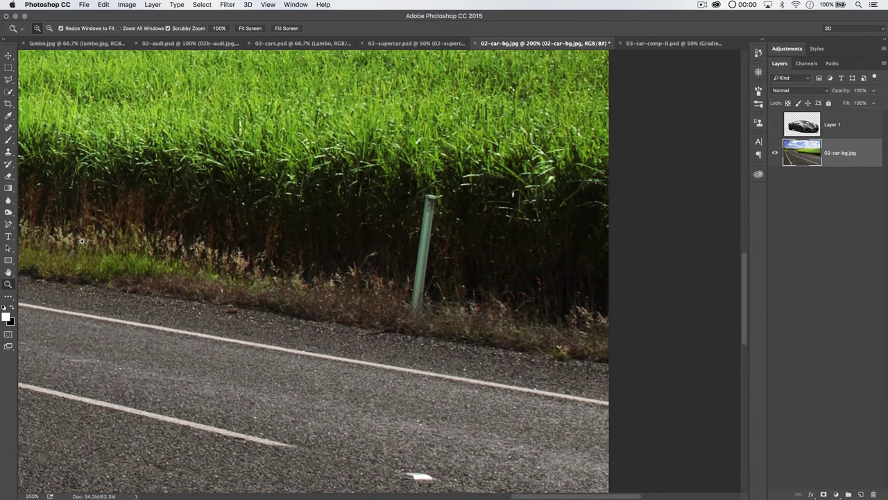
# Remove the green roadside post and the white mark on the asphalt with the Spot Healing Brush at size 45
pyautogui.click(9, 128)
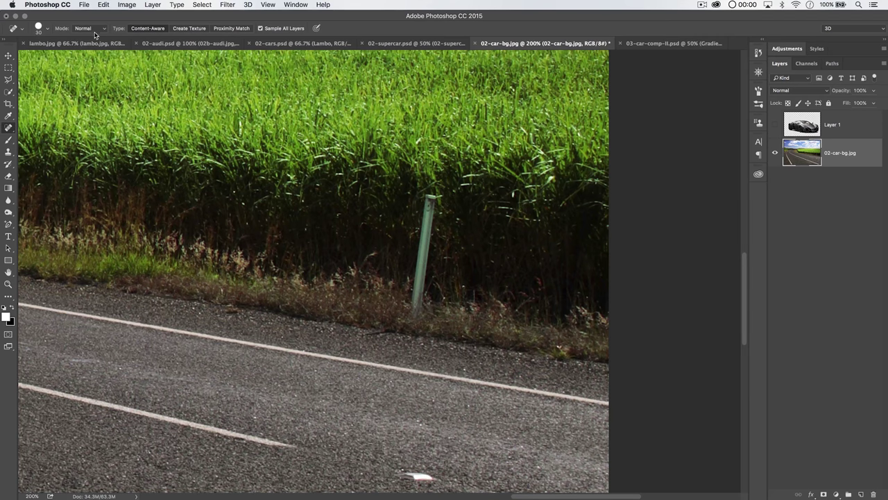
pyautogui.rightClick(9, 127)
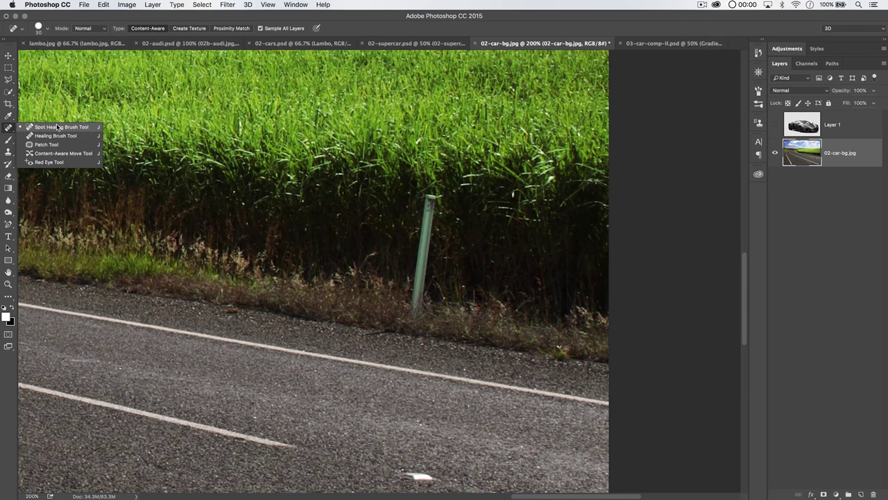
pyautogui.click(59, 128)
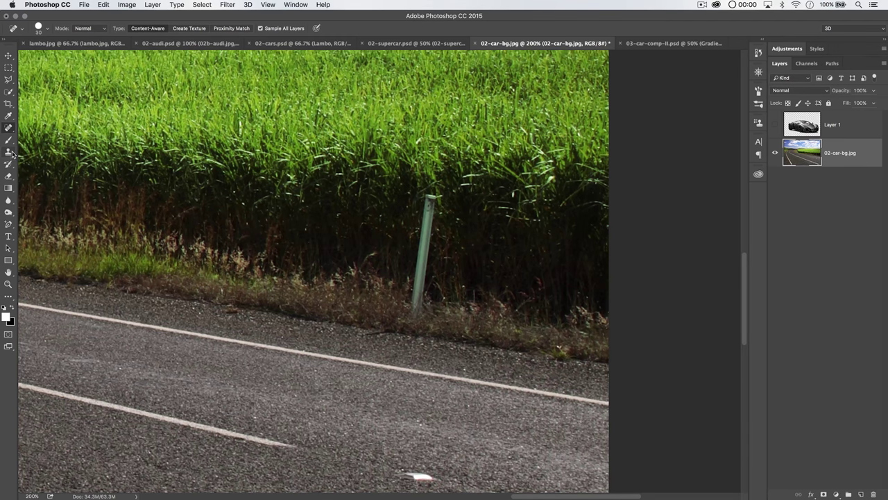
pyautogui.press(']')
pyautogui.moveTo(415, 316)
pyautogui.mouseDown()
pyautogui.moveTo(426, 277)
pyautogui.moveTo(427, 236)
pyautogui.moveTo(417, 248)
pyautogui.moveTo(430, 198)
pyautogui.mouseUp()
pyautogui.moveTo(334, 247)
pyautogui.mouseDown()
pyautogui.moveTo(453, 154)
pyautogui.moveTo(466, 82)
pyautogui.mouseUp()
pyautogui.click(553, 313)
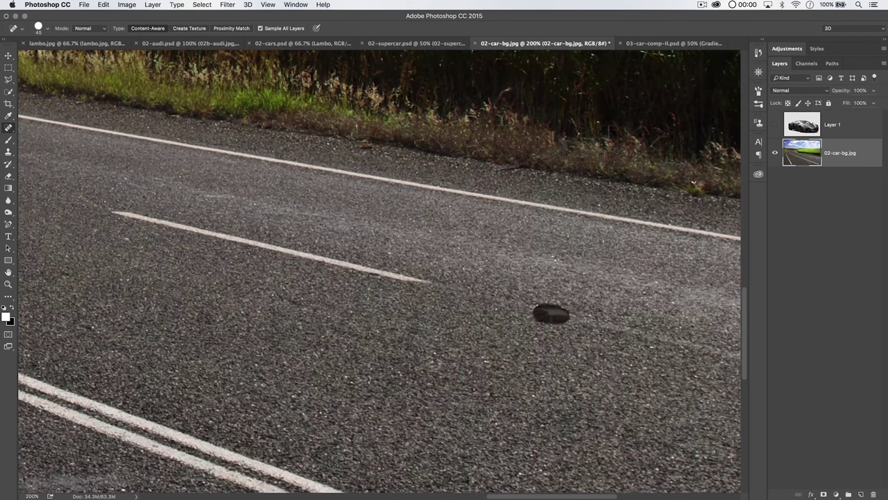
# Outline the bluish stain on the road with a polygonal lasso selection that runs along the double line's lower edge
pyautogui.scroll(-10, 488, 326)
pyautogui.hscroll(-6, 497, 363)
pyautogui.scroll(4, 389, 369)
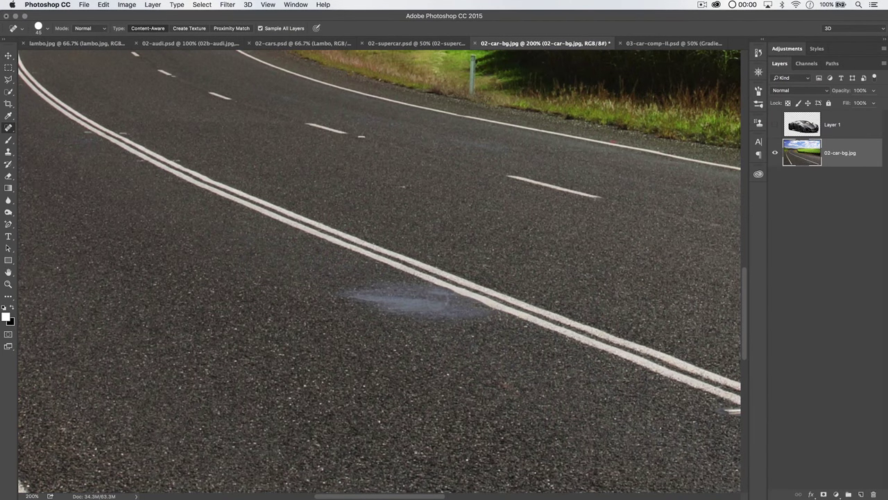
pyautogui.press('l')
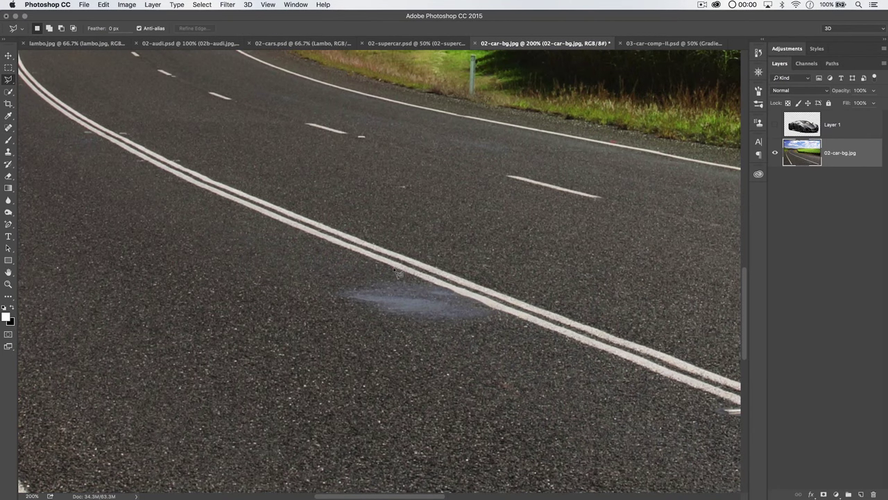
pyautogui.click(526, 329)
pyautogui.click(486, 360)
pyautogui.click(336, 345)
pyautogui.click(263, 273)
pyautogui.doubleClick(413, 290)
# Heal the bluish road stain inside the selection with the Spot Healing Brush
pyautogui.press('j')
pyautogui.moveTo(343, 291)
pyautogui.mouseDown()
pyautogui.moveTo(444, 302)
pyautogui.moveTo(431, 295)
pyautogui.moveTo(495, 325)
pyautogui.mouseUp()
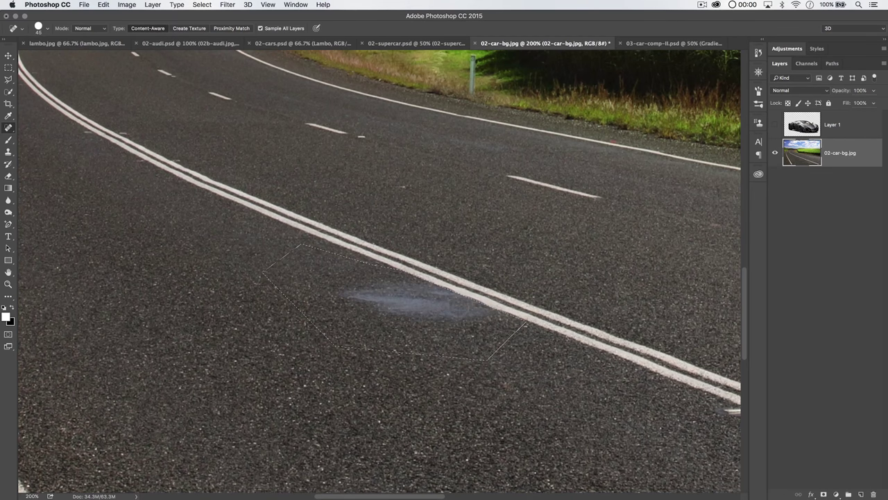
pyautogui.press('m')
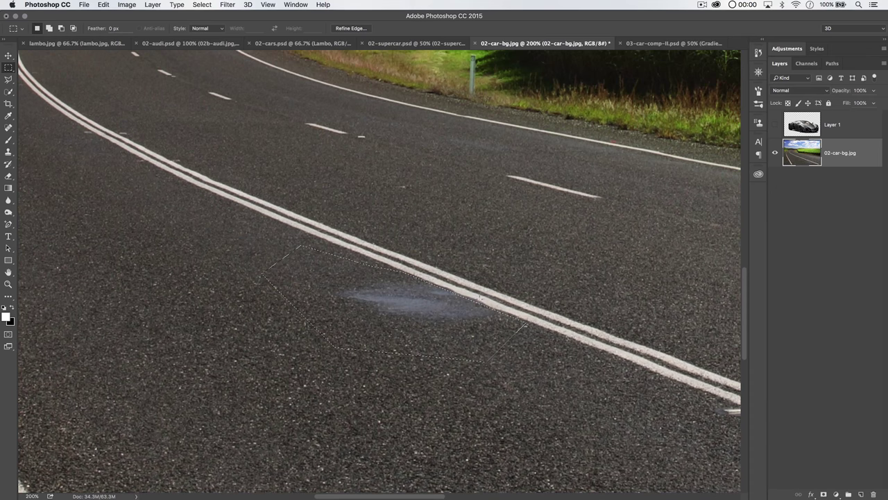
pyautogui.press('j')
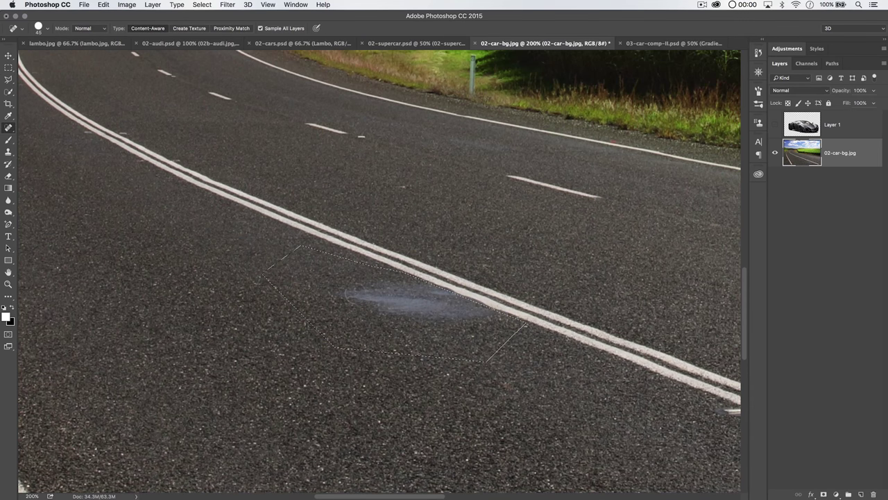
pyautogui.moveTo(361, 297)
pyautogui.mouseDown()
pyautogui.moveTo(417, 286)
pyautogui.moveTo(390, 297)
pyautogui.moveTo(420, 316)
pyautogui.moveTo(443, 302)
pyautogui.moveTo(449, 313)
pyautogui.moveTo(478, 318)
pyautogui.mouseUp()
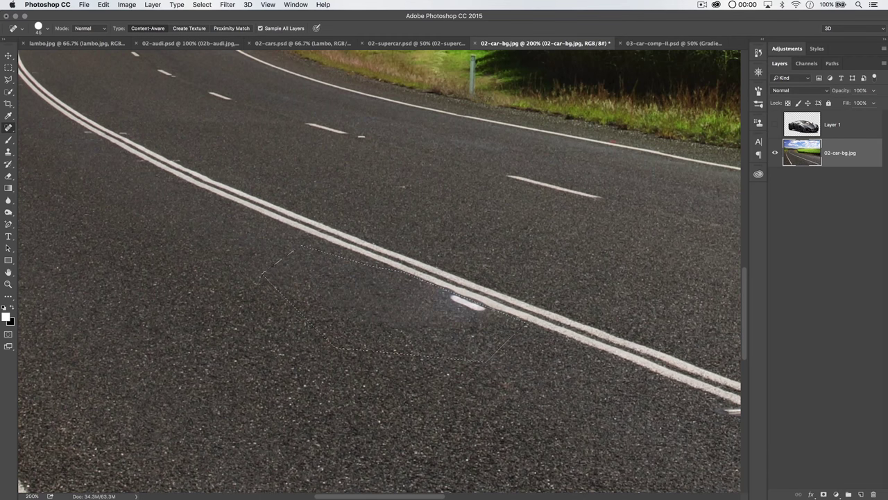
# Cover the white streak beside the double line with cloned asphalt using a size 50 Clone Stamp, and deselect
pyautogui.click(8, 151)
pyautogui.press('[')
pyautogui.press('[')
pyautogui.press('[')
pyautogui.press('[')
pyautogui.press('[')
pyautogui.press('[')
pyautogui.press('[')
pyautogui.press('[')
pyautogui.press('[')
pyautogui.press('[')
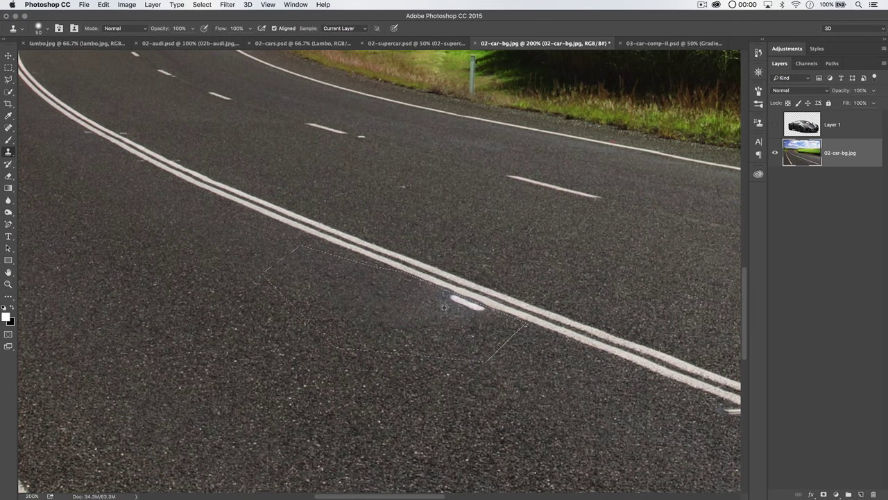
pyautogui.keyDown('alt'); pyautogui.click(438, 308); pyautogui.keyUp('alt')
pyautogui.moveTo(455, 306); pyautogui.dragTo(482, 309)
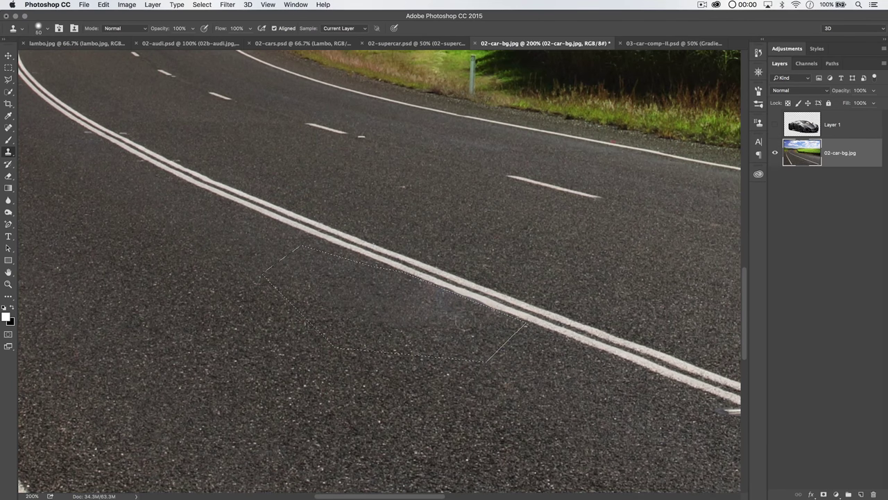
pyautogui.press('super+d')
pyautogui.press('super+0')
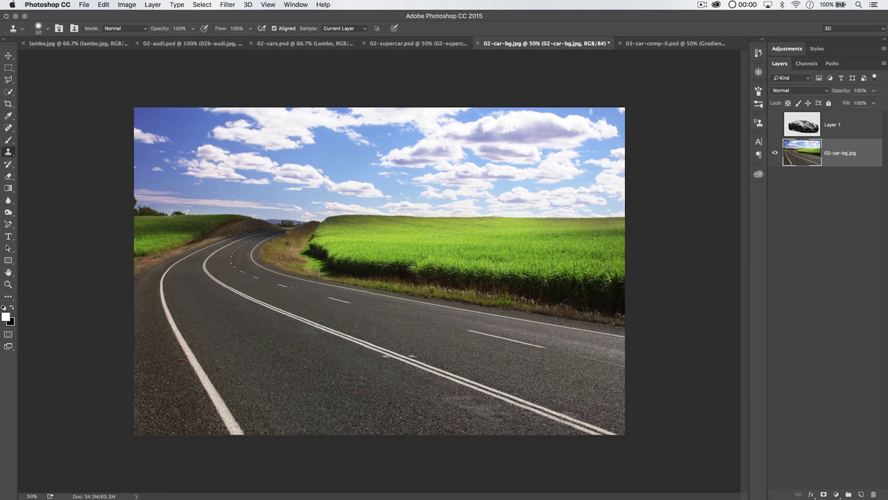
# Add a new layer above the background and set up a blue brush at 99% opacity
pyautogui.press('super+minus')
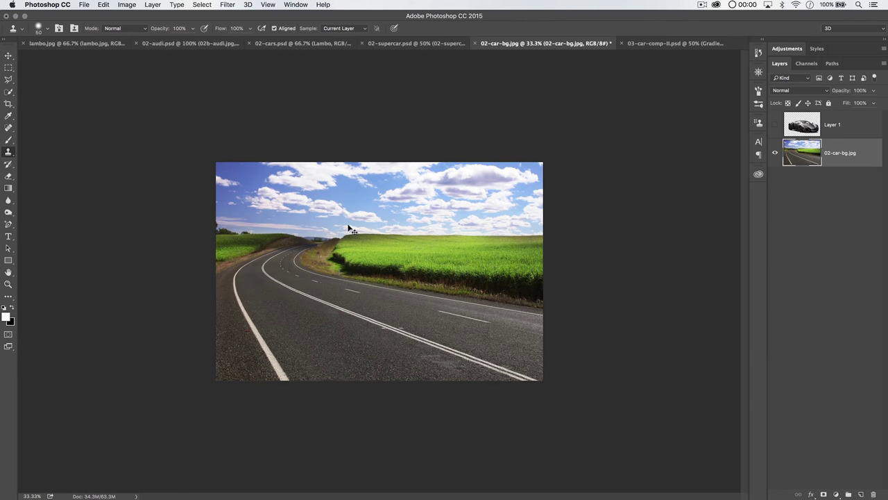
pyautogui.press('b')
pyautogui.press('v')
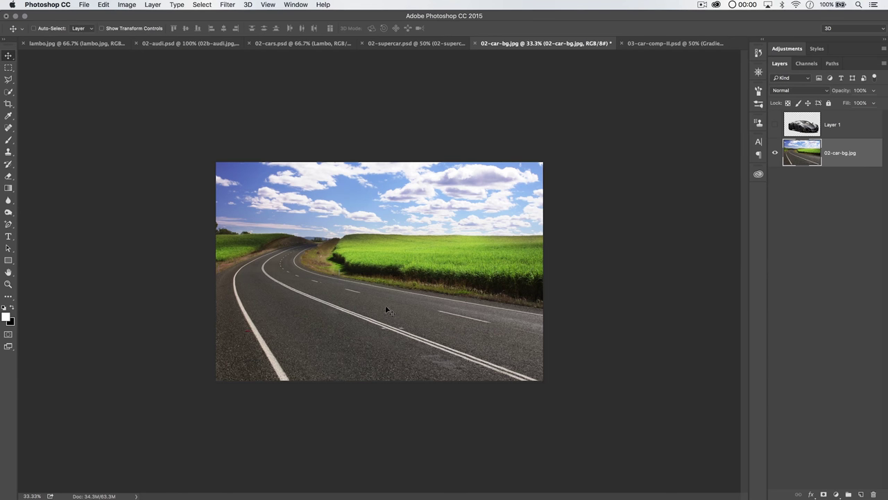
pyautogui.press('super+shift+alt+n')
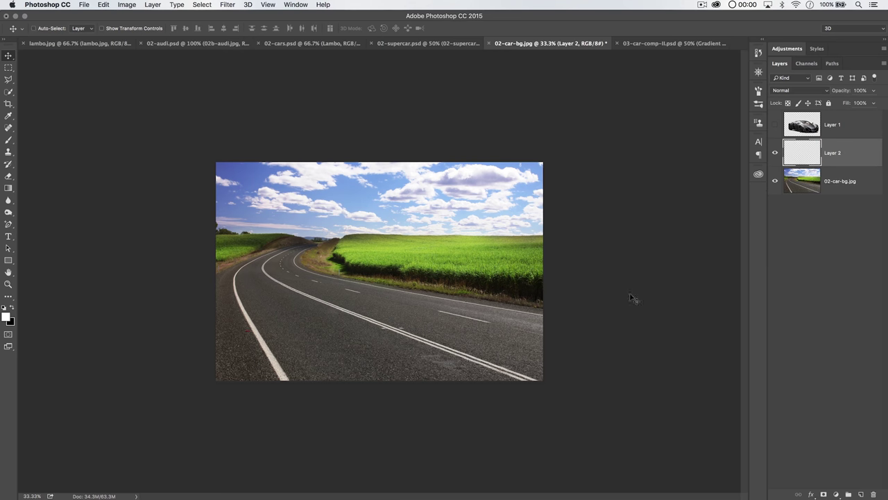
pyautogui.press('b')
pyautogui.press('9')
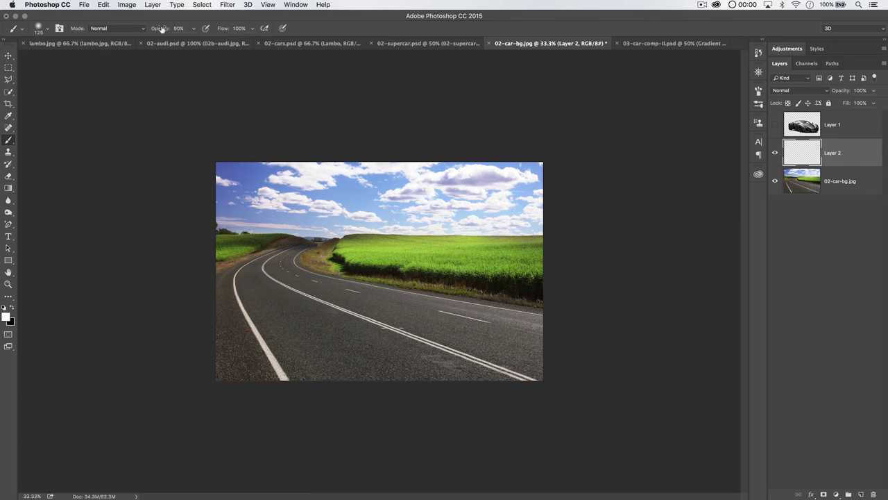
pyautogui.click(6, 317)
pyautogui.click(547, 131)
pyautogui.moveTo(547, 131)
pyautogui.mouseDown()
pyautogui.moveTo(510, 118)
pyautogui.moveTo(579, 111)
pyautogui.mouseUp()
pyautogui.click(722, 108)
# Try a blue brush stroke on the road, undo it and check the brush's Shape Dynamics settings
pyautogui.moveTo(305, 312); pyautogui.dragTo(417, 332)
pyautogui.press('super+z')
pyautogui.click(61, 29)
pyautogui.click(598, 125)
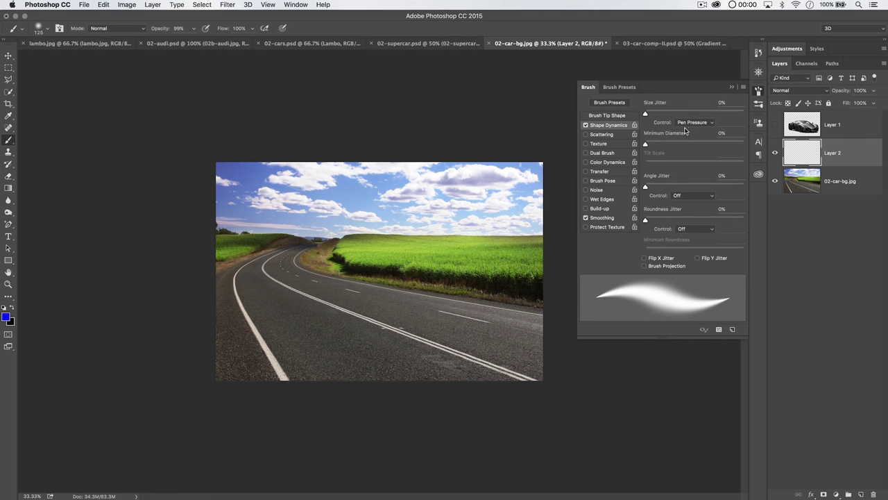
pyautogui.click(590, 88)
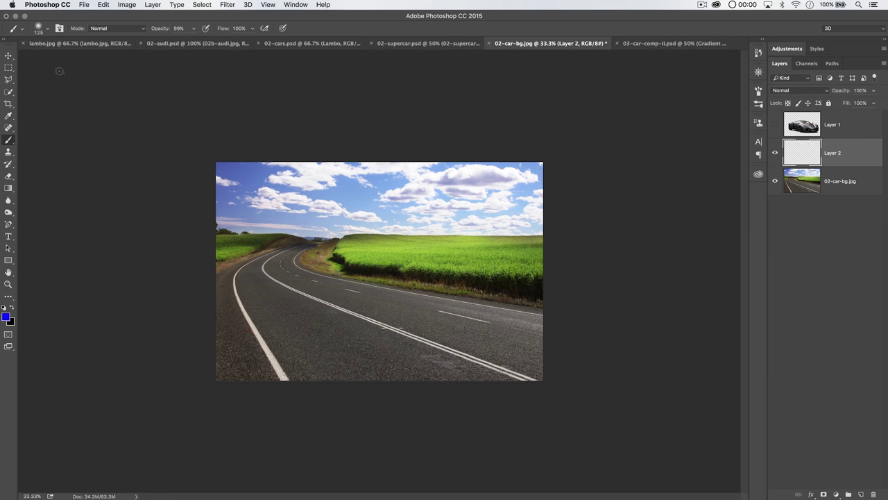
# Harden the brush at size 60 and draw two blue direction arrows forward along the road on the new layer
pyautogui.hotkey('shift', ']')
pyautogui.hotkey('shift', ']')
pyautogui.hotkey('shift', ']')
pyautogui.hotkey('shift', ']')
pyautogui.moveTo(280, 287)
pyautogui.mouseDown()
pyautogui.moveTo(362, 360)
pyautogui.moveTo(341, 347)
pyautogui.moveTo(362, 341)
pyautogui.mouseUp()
pyautogui.moveTo(305, 288)
pyautogui.mouseDown()
pyautogui.moveTo(411, 331)
pyautogui.moveTo(493, 334)
pyautogui.mouseUp()
pyautogui.moveTo(493, 333); pyautogui.dragTo(465, 342)
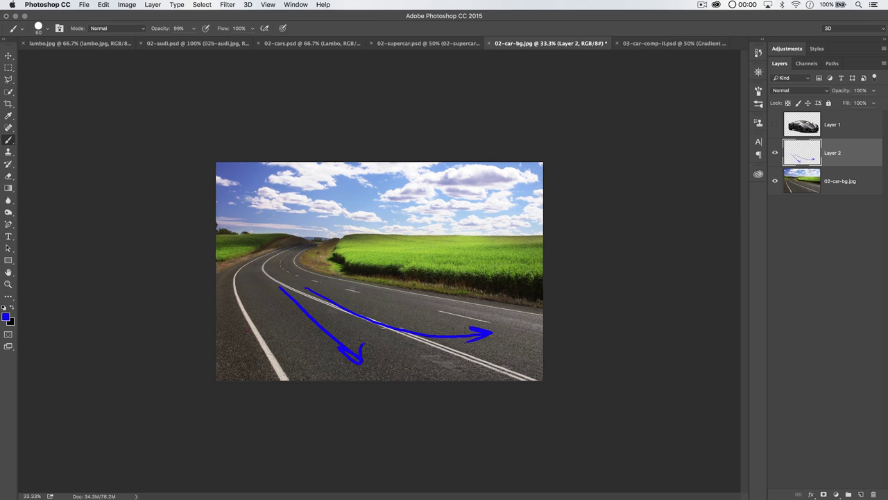
# Draw blue arrows across both grass fields, a large loop around the foreground road and a small curved arrow inside it
pyautogui.moveTo(344, 260)
pyautogui.mouseDown()
pyautogui.moveTo(472, 272)
pyautogui.moveTo(415, 283)
pyautogui.mouseUp()
pyautogui.moveTo(364, 237)
pyautogui.mouseDown()
pyautogui.moveTo(288, 240)
pyautogui.moveTo(277, 231)
pyautogui.moveTo(300, 252)
pyautogui.mouseUp()
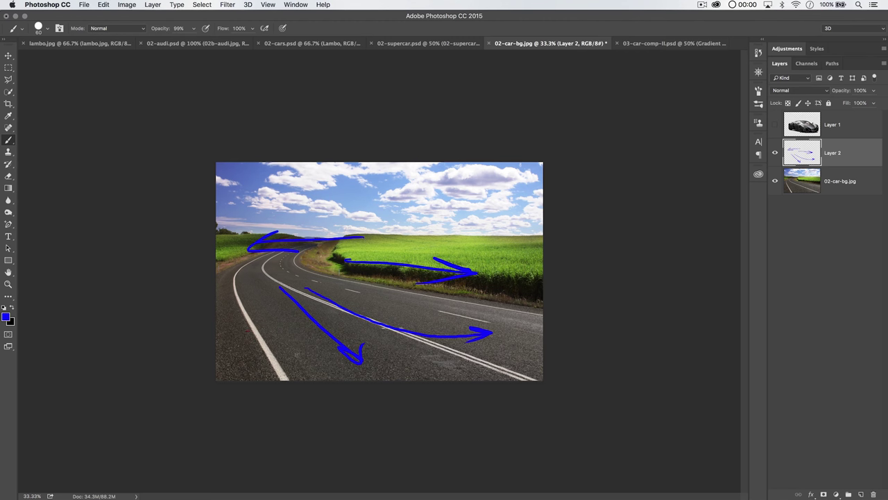
pyautogui.moveTo(395, 320)
pyautogui.mouseDown()
pyautogui.moveTo(374, 380)
pyautogui.moveTo(316, 321)
pyautogui.mouseUp()
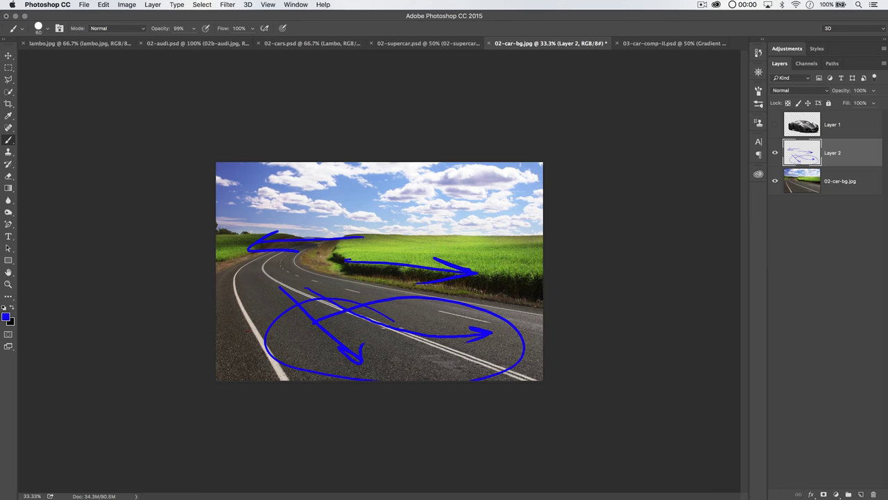
pyautogui.moveTo(391, 363)
pyautogui.mouseDown()
pyautogui.moveTo(459, 351)
pyautogui.moveTo(437, 358)
pyautogui.moveTo(462, 368)
pyautogui.mouseUp()
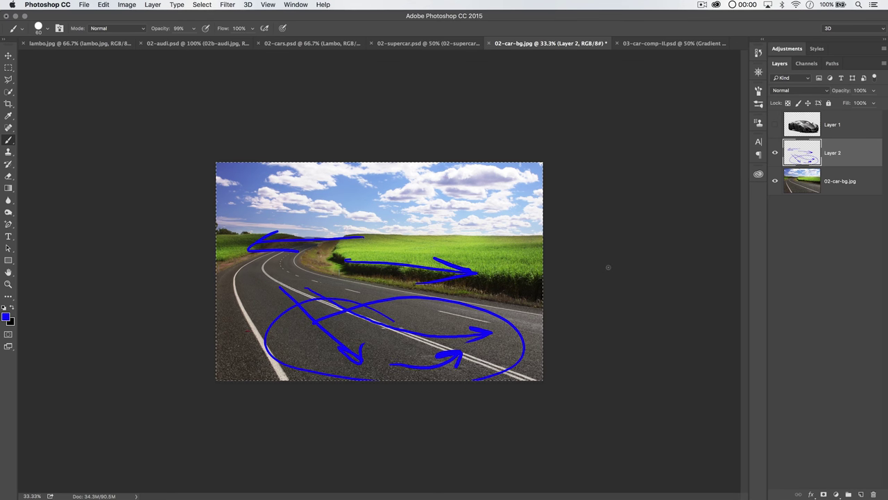
# Clear all the blue marks from the annotation layer and draw one arrow crossing the double line toward the right lane
pyautogui.press('super+a')
pyautogui.press('Delete')
pyautogui.press('super+d')
pyautogui.moveTo(303, 296)
pyautogui.mouseDown()
pyautogui.moveTo(368, 320)
pyautogui.moveTo(492, 338)
pyautogui.moveTo(458, 345)
pyautogui.mouseUp()
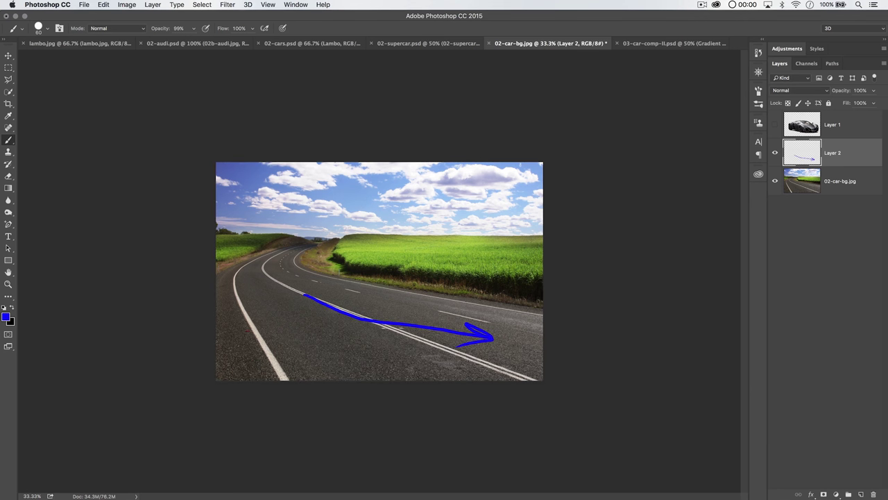
# Show the car layer, move the car up and right to sit just above the blue arrow, and hide it again
pyautogui.click(775, 124)
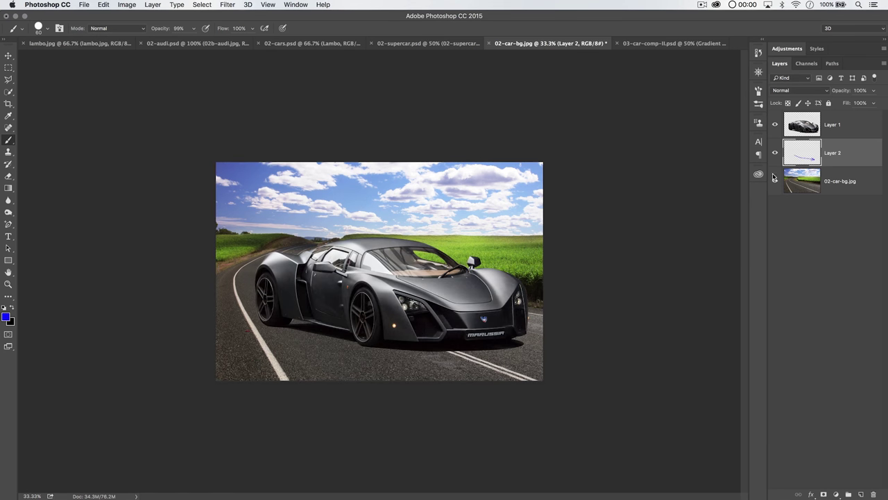
pyautogui.click(801, 123)
pyautogui.press('v')
pyautogui.moveTo(330, 281); pyautogui.dragTo(389, 257)
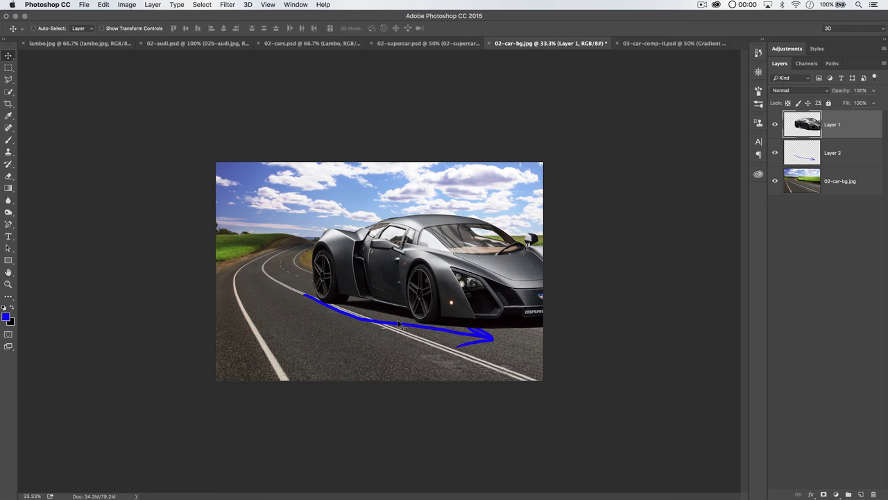
pyautogui.click(776, 124)
# Delete the annotation layer holding the blue arrow
pyautogui.click(805, 158)
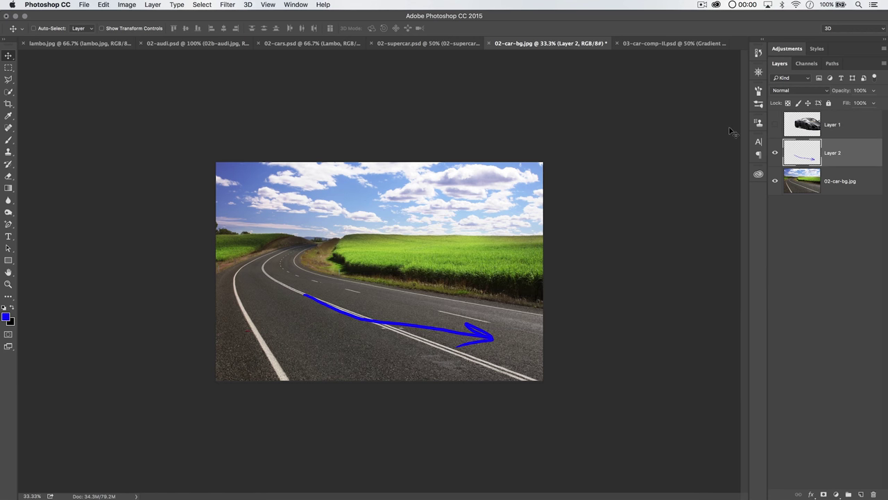
pyautogui.press('BackSpace')
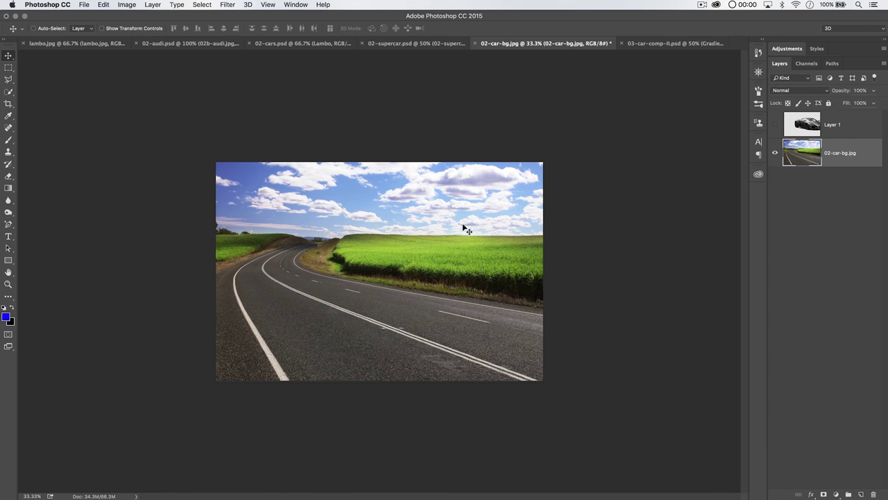
# Extend the canvas width to 5200 pixels with the anchor at middle left, adding the space on the right side
pyautogui.click(128, 5)
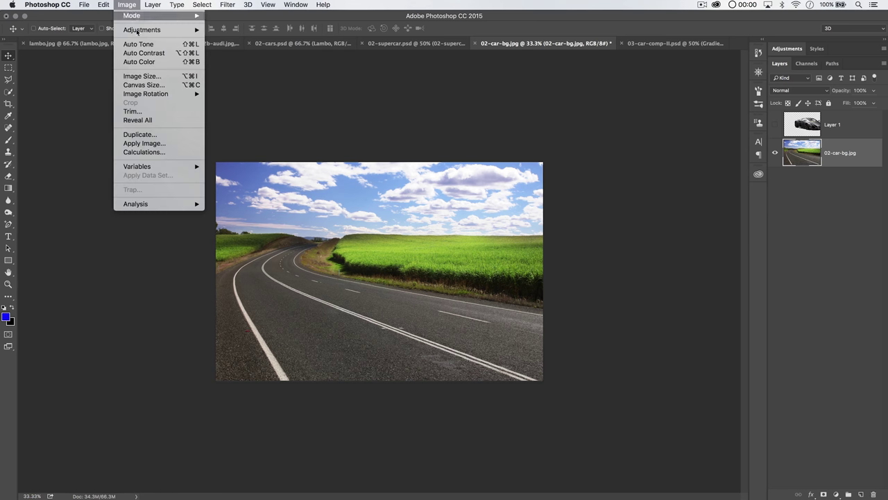
pyautogui.click(144, 85)
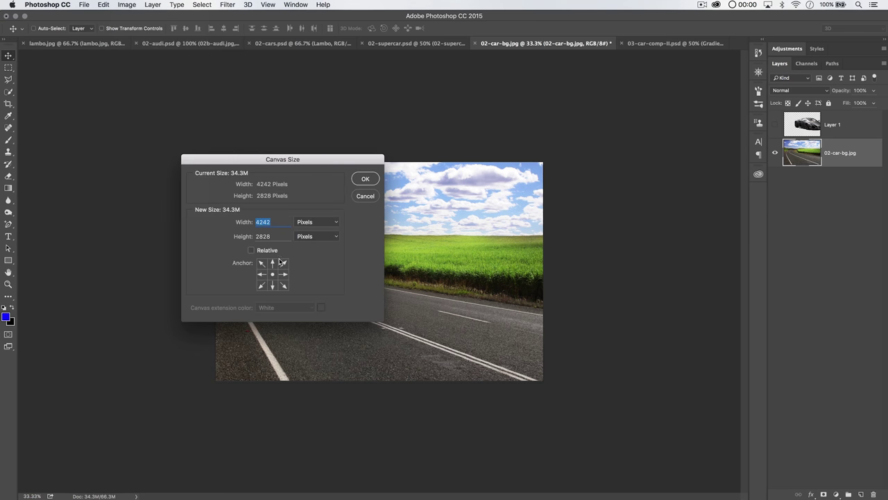
pyautogui.moveTo(306, 161); pyautogui.dragTo(272, 145)
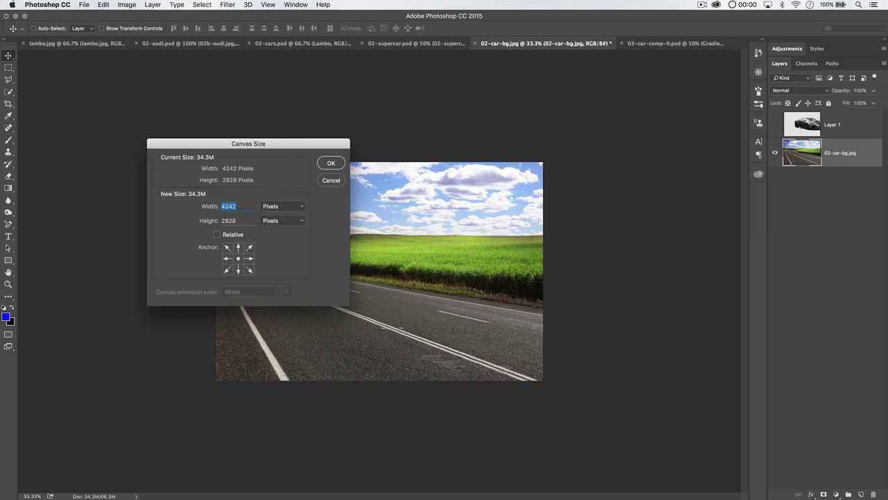
pyautogui.write('5200')
pyautogui.click(228, 259)
pyautogui.click(335, 163)
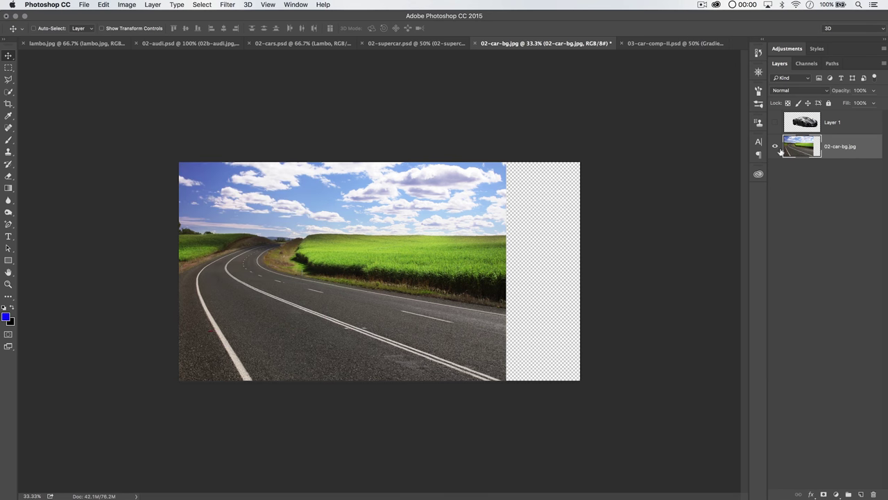
# Stretch the background layer's right edge to the canvas edge, scaling its width to 122.58%, and commit the transform
pyautogui.click(104, 5)
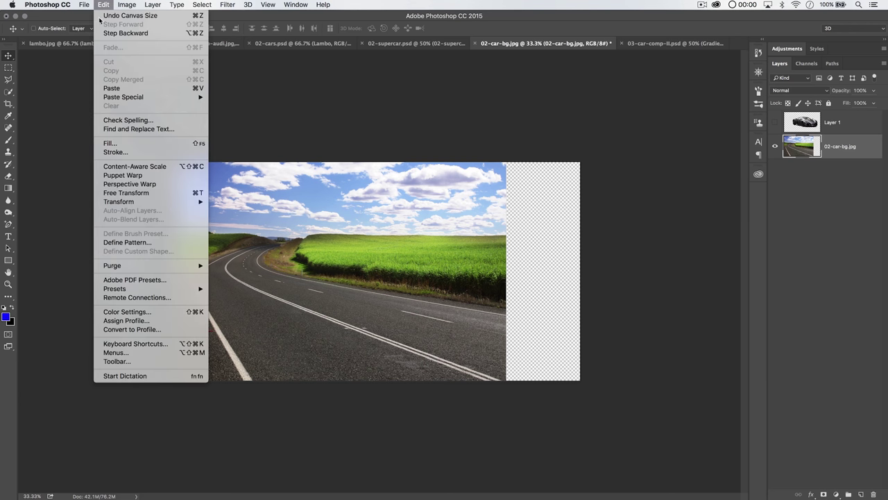
pyautogui.click(138, 194)
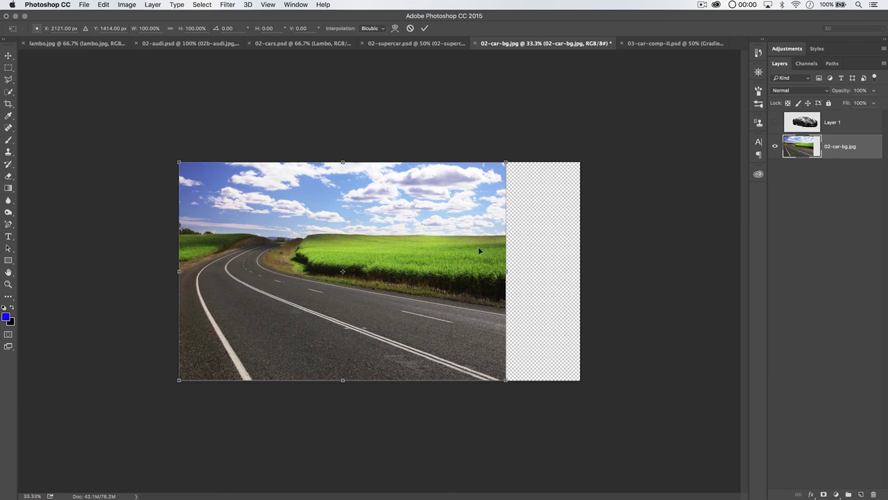
pyautogui.moveTo(507, 271); pyautogui.dragTo(580, 270)
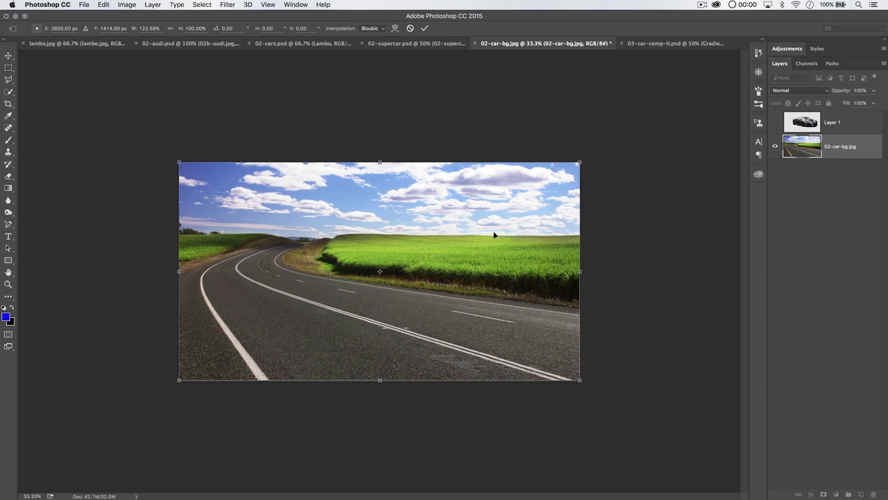
pyautogui.click(424, 29)
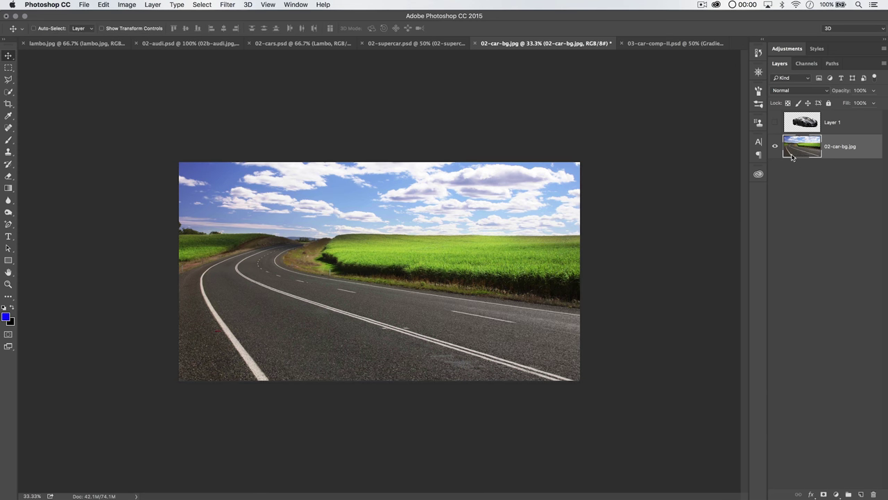
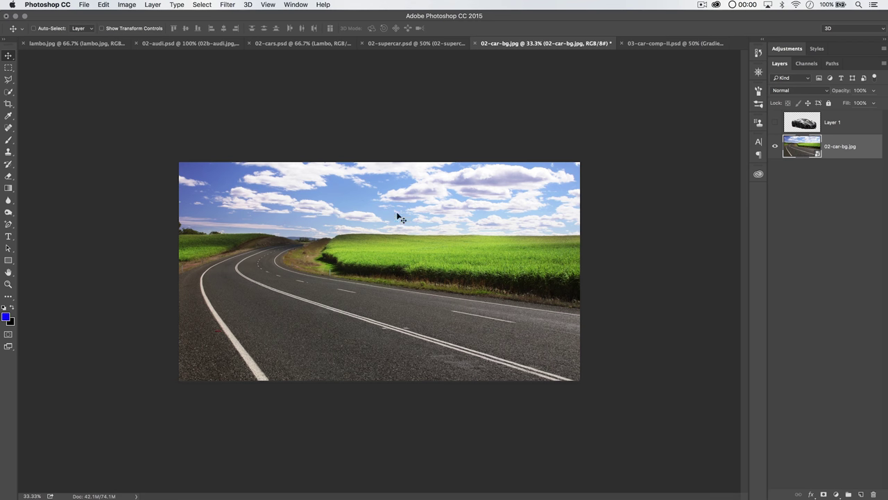
# Start a Perspective Warp on the background and lay out a first quad over the road, with one far corner at the road's horizon
pyautogui.click(108, 6)
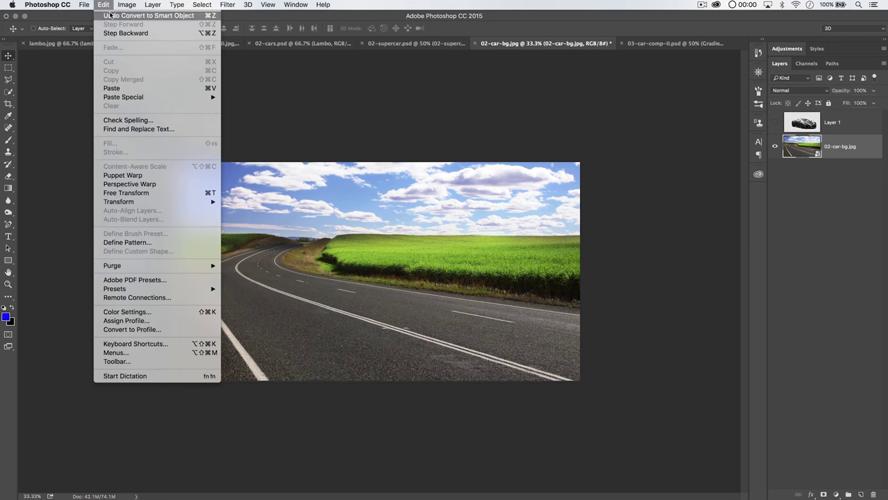
pyautogui.click(142, 184)
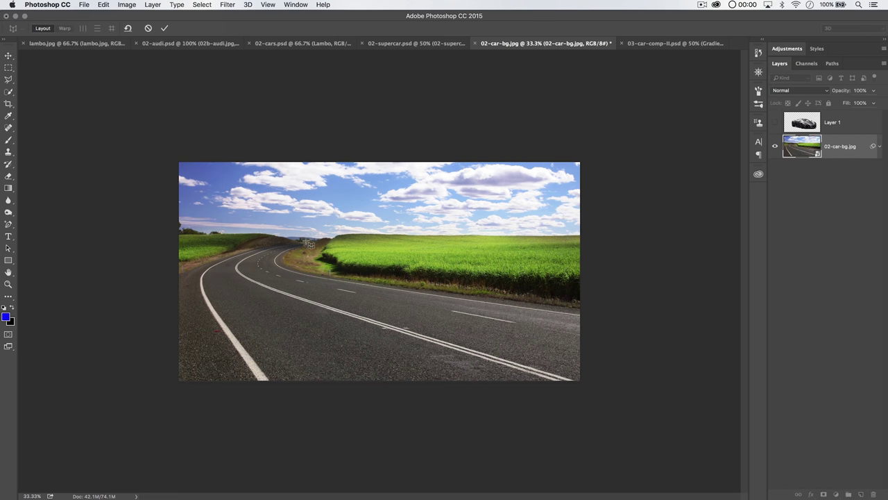
pyautogui.moveTo(240, 240); pyautogui.dragTo(696, 356)
pyautogui.moveTo(306, 349); pyautogui.dragTo(281, 417)
pyautogui.moveTo(306, 234); pyautogui.dragTo(173, 273)
pyautogui.moveTo(540, 235); pyautogui.dragTo(307, 243)
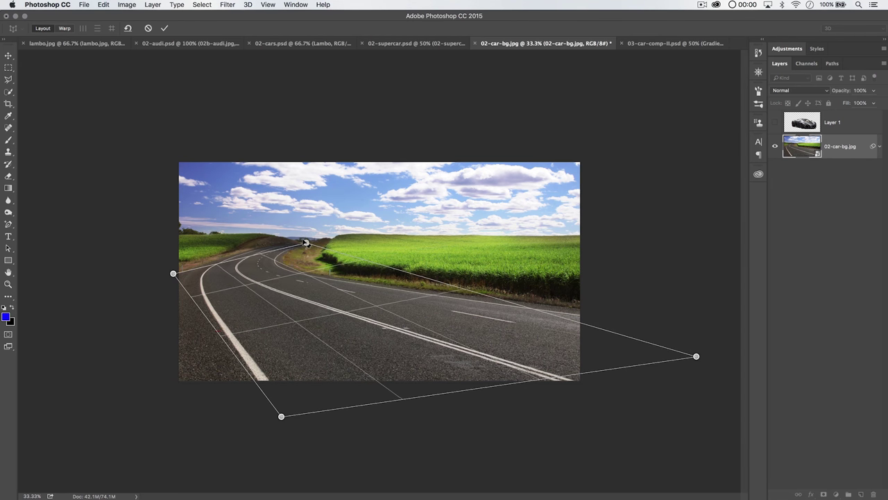
# Reshape the road quad so its two far corners meet at the vanishing point and its near corners extend well beyond both lower canvas corners
pyautogui.moveTo(173, 274); pyautogui.dragTo(271, 244)
pyautogui.moveTo(280, 415); pyautogui.dragTo(62, 384)
pyautogui.moveTo(697, 356); pyautogui.dragTo(797, 386)
pyautogui.moveTo(63, 383); pyautogui.dragTo(56, 387)
pyautogui.moveTo(306, 243); pyautogui.dragTo(312, 242)
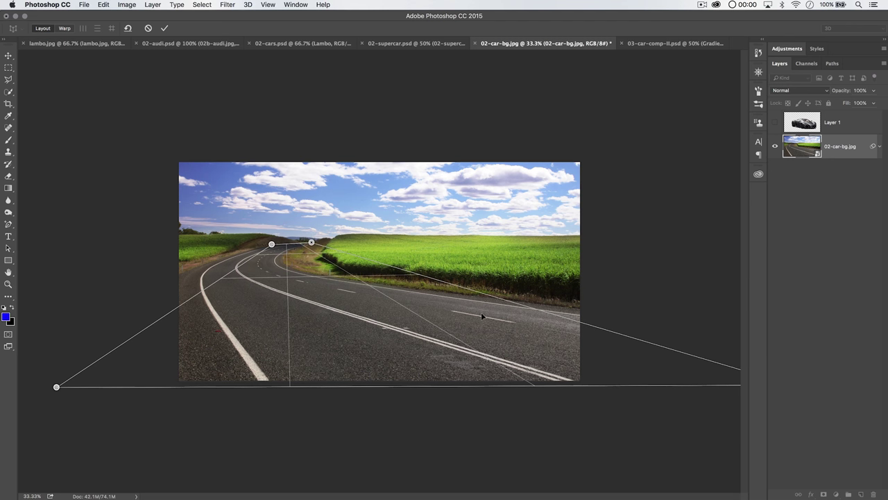
pyautogui.moveTo(311, 242); pyautogui.dragTo(292, 243)
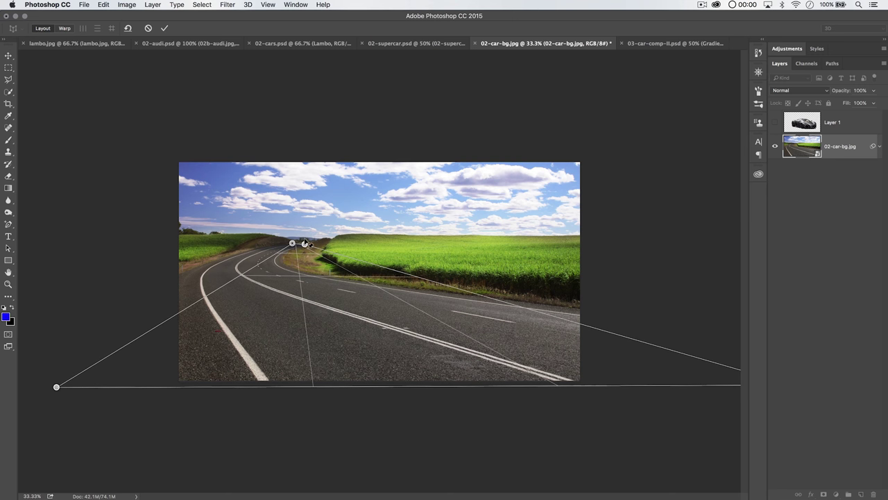
pyautogui.press('super+minus')
pyautogui.moveTo(323, 251); pyautogui.dragTo(319, 252)
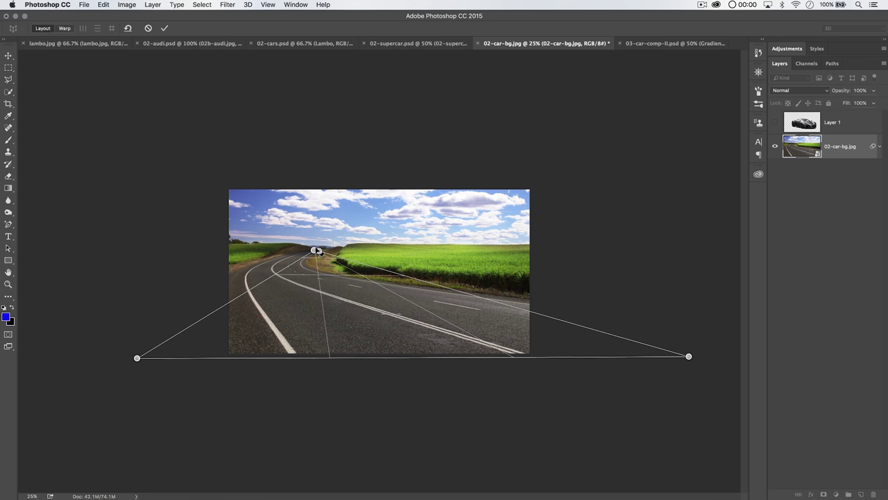
pyautogui.moveTo(688, 357); pyautogui.dragTo(761, 357)
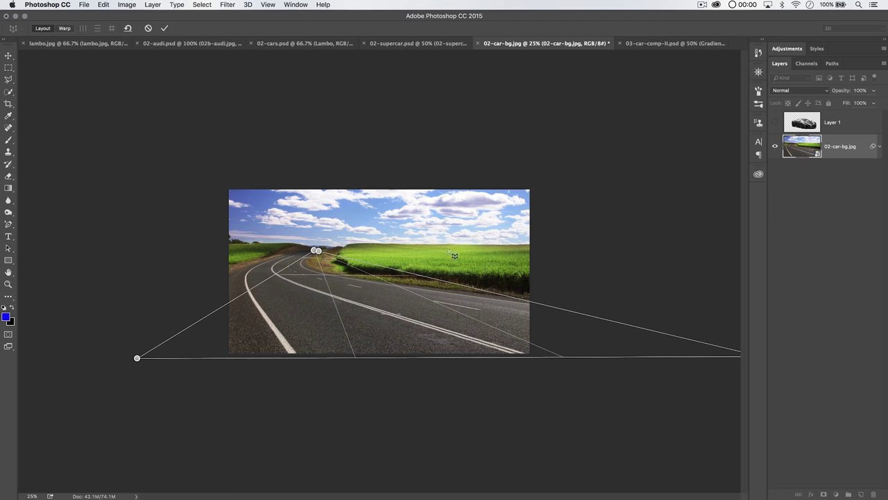
# Add a second perspective plane along the road's left side, joined to the road quad, with its outer corner far beyond the canvas
pyautogui.moveTo(153, 213)
pyautogui.mouseDown()
pyautogui.moveTo(236, 302)
pyautogui.moveTo(249, 300)
pyautogui.mouseUp()
pyautogui.moveTo(264, 217); pyautogui.dragTo(267, 243)
pyautogui.moveTo(150, 213); pyautogui.dragTo(34, 303)
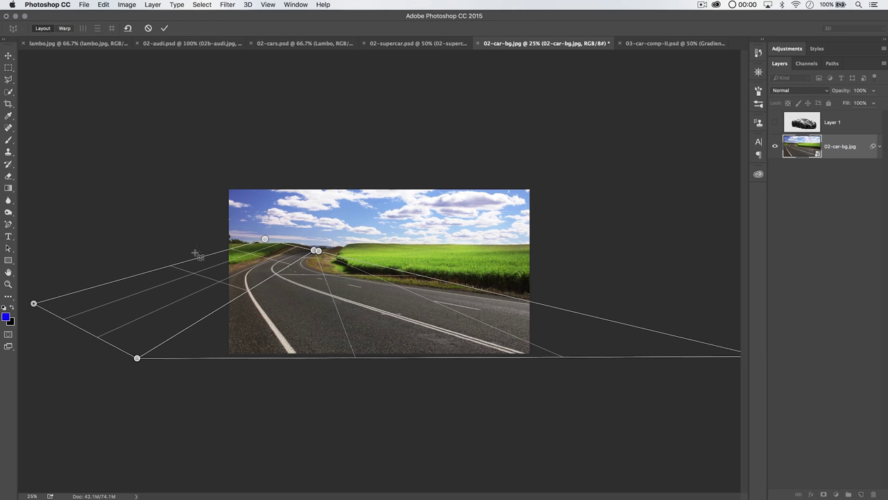
pyautogui.moveTo(265, 240)
pyautogui.mouseDown()
pyautogui.moveTo(239, 252)
pyautogui.moveTo(275, 248)
pyautogui.mouseUp()
pyautogui.moveTo(38, 304); pyautogui.dragTo(27, 306)
# Add a third perspective plane over the field right of the road, joined to the road quad and extending far beyond the canvas
pyautogui.moveTo(449, 216); pyautogui.dragTo(664, 337)
pyautogui.moveTo(446, 214); pyautogui.dragTo(408, 251)
pyautogui.moveTo(664, 217); pyautogui.dragTo(741, 258)
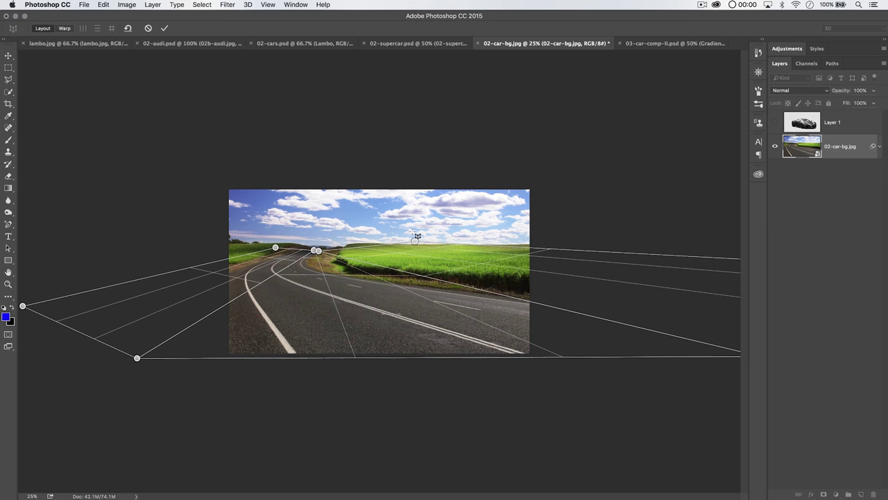
pyautogui.moveTo(414, 241); pyautogui.dragTo(347, 247)
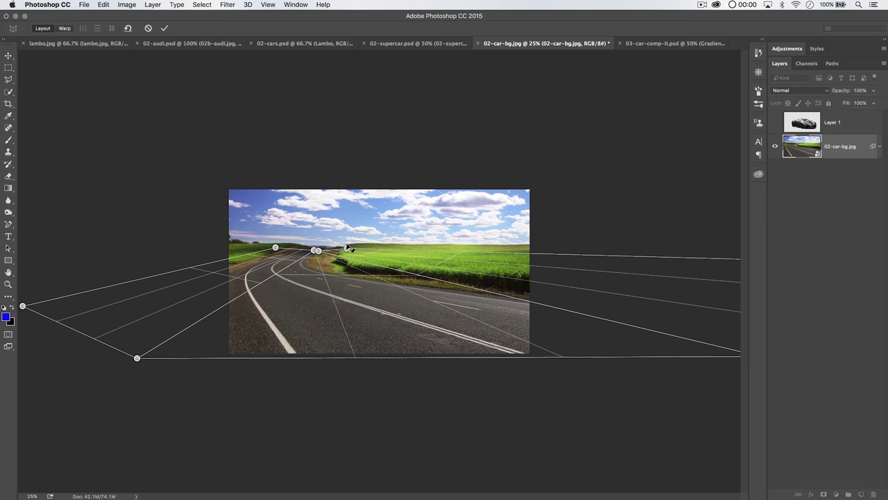
pyautogui.press('super+minus')
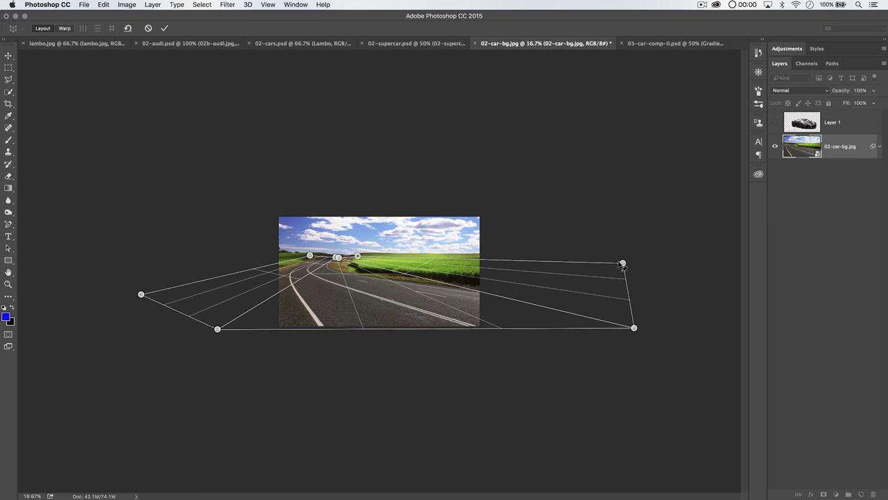
pyautogui.moveTo(622, 264); pyautogui.dragTo(723, 277)
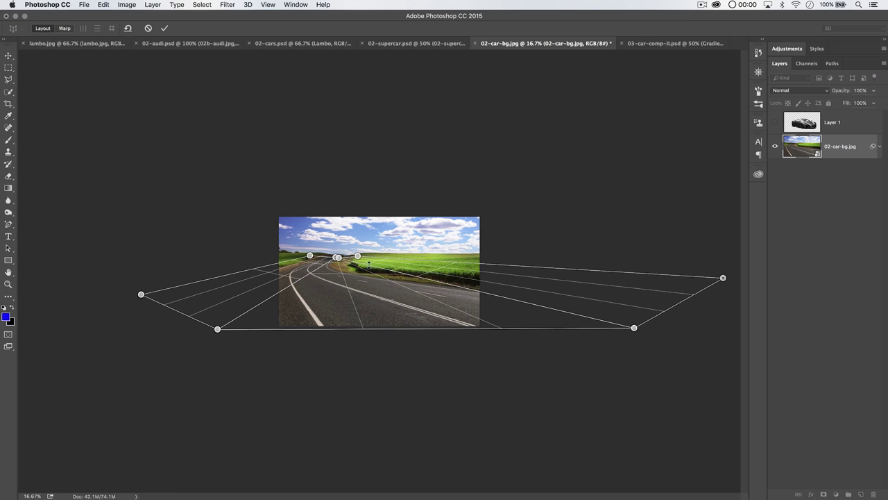
# Widen the road plane's far end by moving its left pin outward, and nudge the left plane's horizon pin slightly up
pyautogui.press('super+plus')
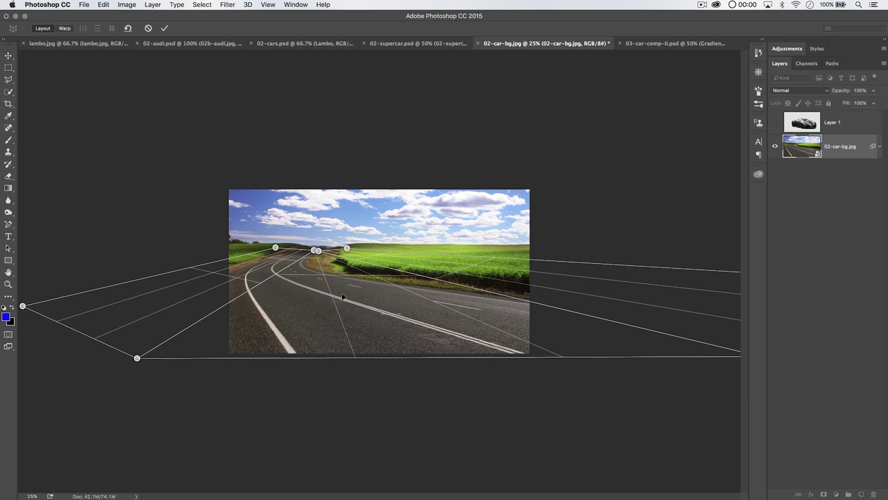
pyautogui.moveTo(317, 250); pyautogui.dragTo(299, 250)
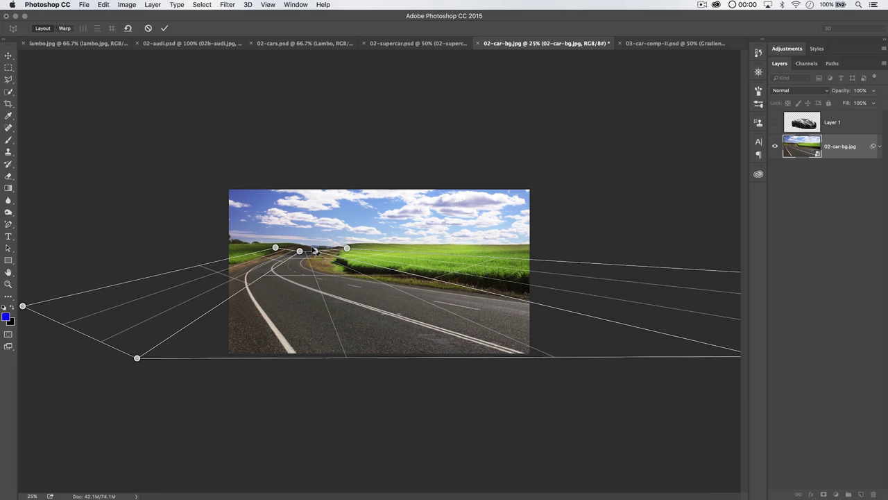
pyautogui.moveTo(275, 248); pyautogui.dragTo(276, 245)
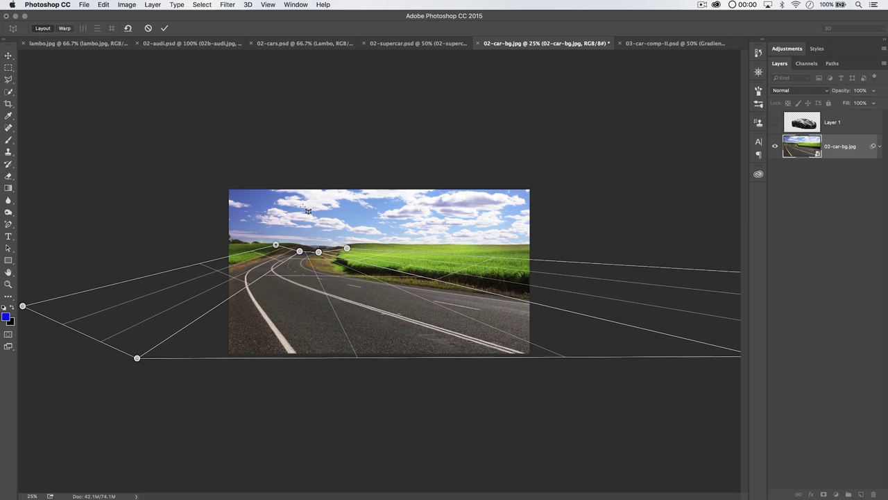
# Switch the Perspective Warp from Layout to Warp and shift the road plane's two near corners to the right
pyautogui.click(65, 30)
pyautogui.press('super+minus')
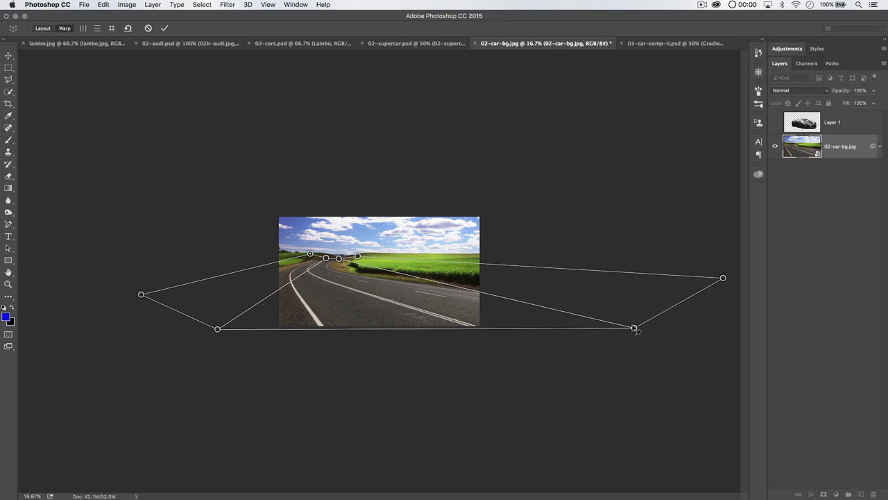
pyautogui.moveTo(635, 329); pyautogui.dragTo(665, 331)
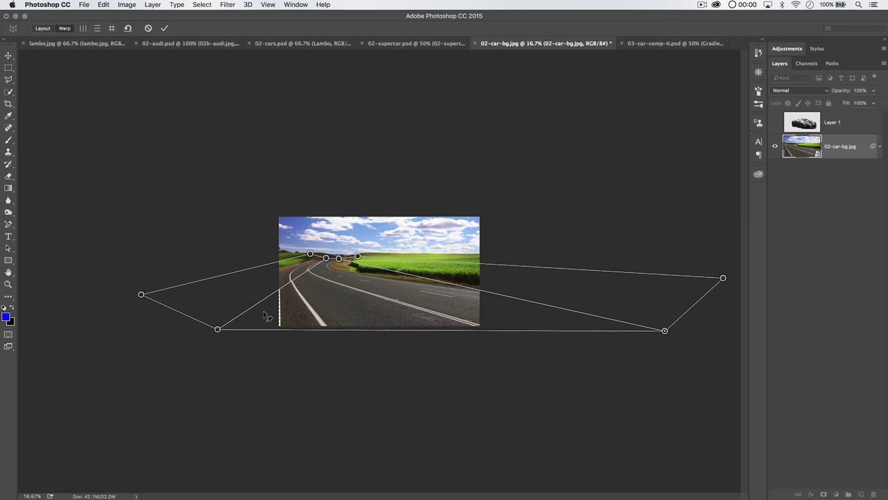
pyautogui.moveTo(217, 330); pyautogui.dragTo(237, 334)
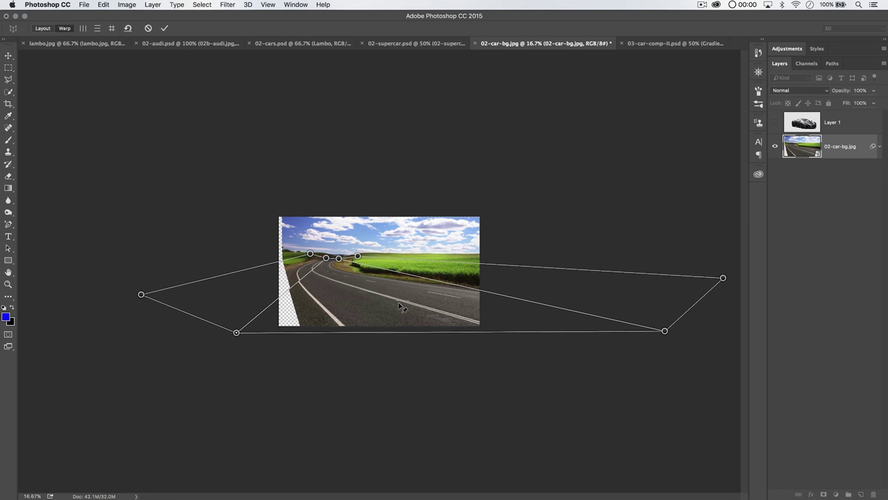
# Refine the warp by pulling the road's near right corner further outward and lowering the left plane's horizon pin slightly
pyautogui.moveTo(310, 253); pyautogui.dragTo(308, 253)
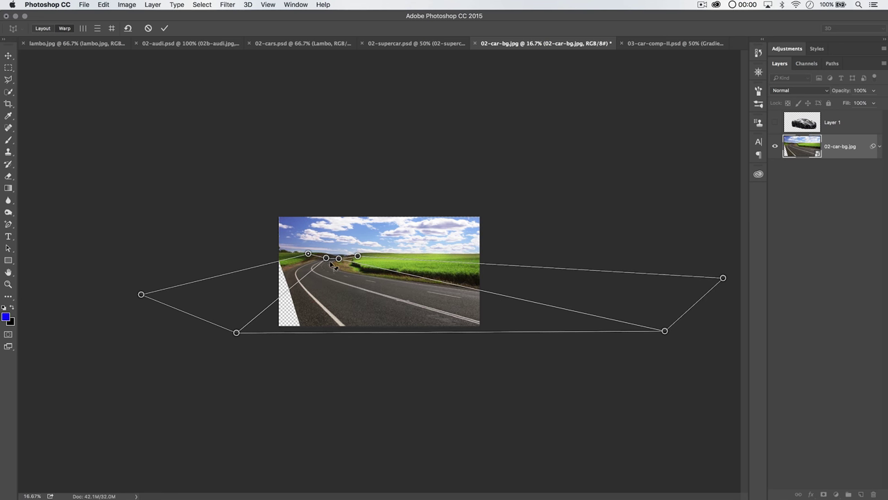
pyautogui.click(356, 256)
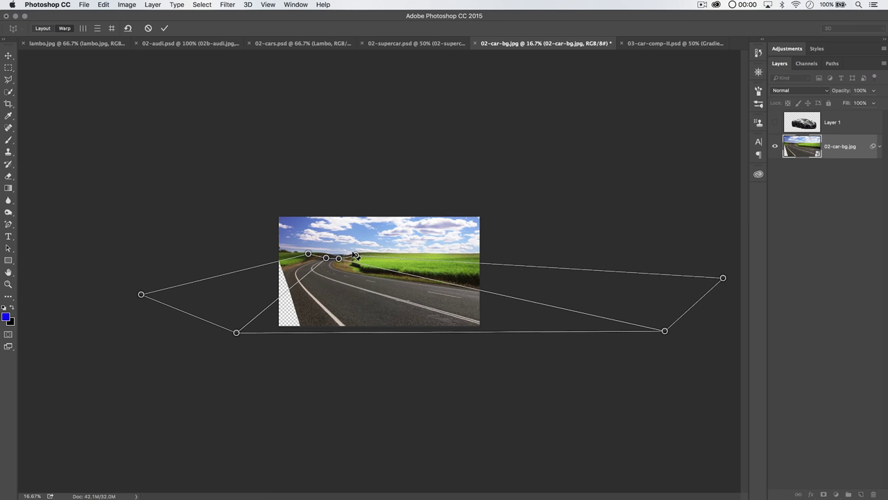
pyautogui.moveTo(356, 256); pyautogui.dragTo(357, 257)
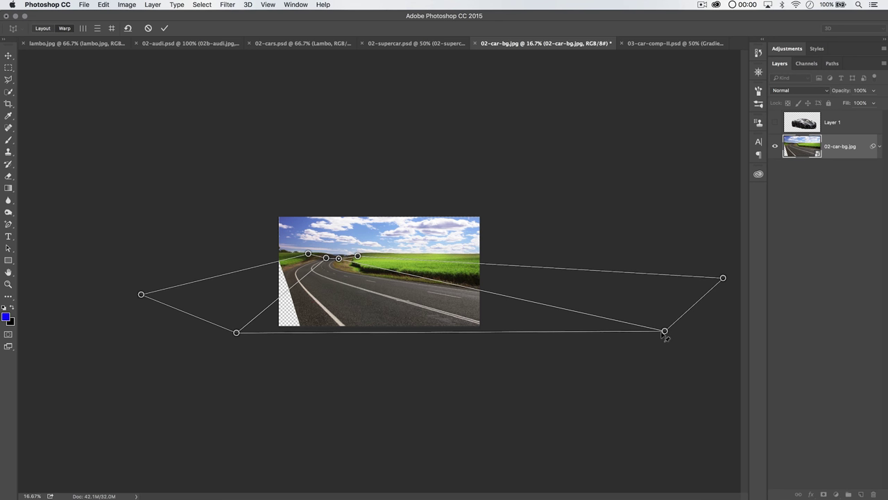
pyautogui.moveTo(664, 331); pyautogui.dragTo(703, 328)
pyautogui.moveTo(307, 252); pyautogui.dragTo(304, 257)
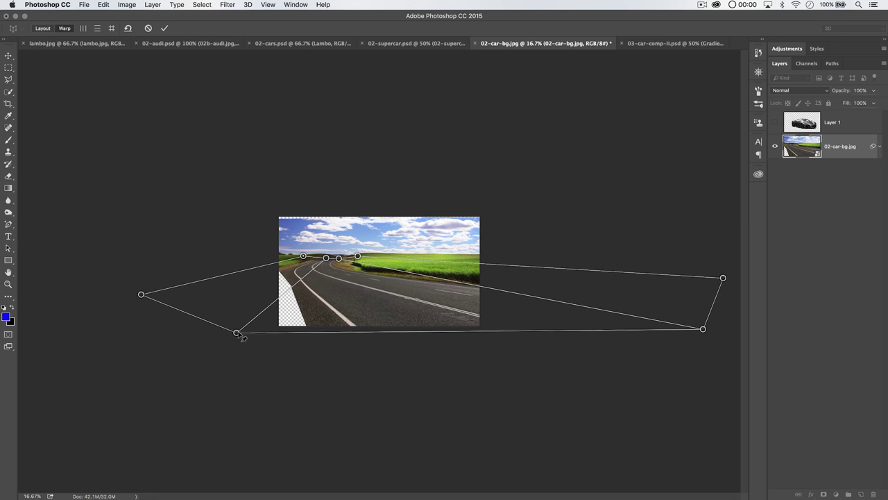
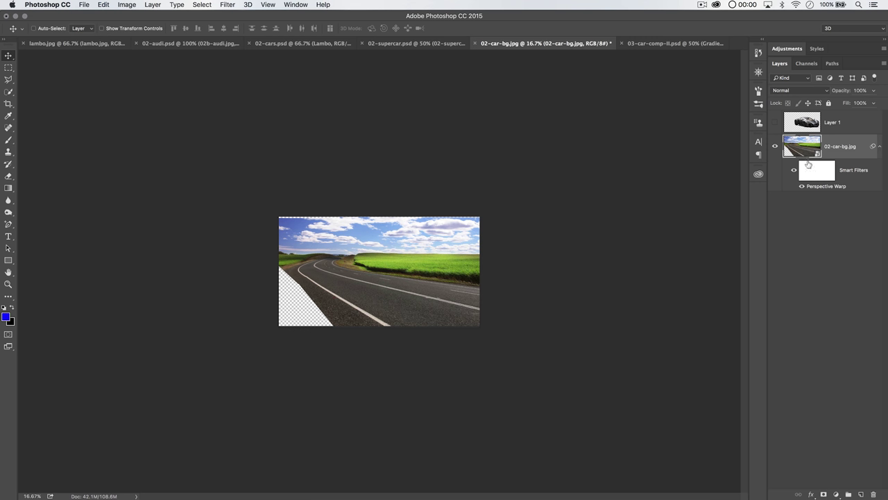
# Collapse the background's smart filters and stretch its top edge slightly upward with Free Transform to close the gap above the sky
pyautogui.click(877, 147)
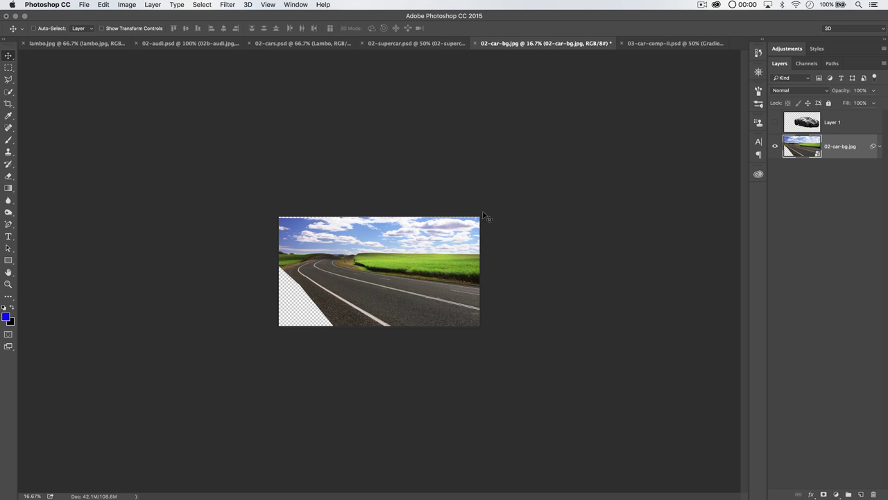
pyautogui.press('super+t')
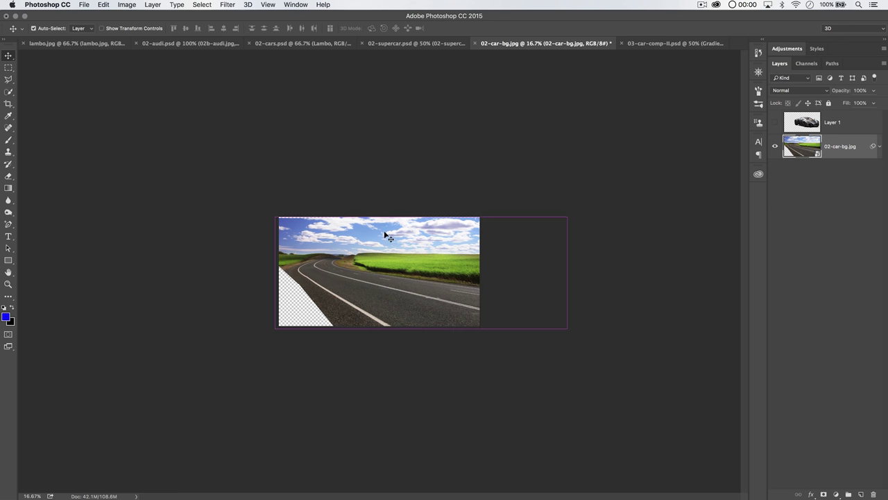
pyautogui.click(514, 201)
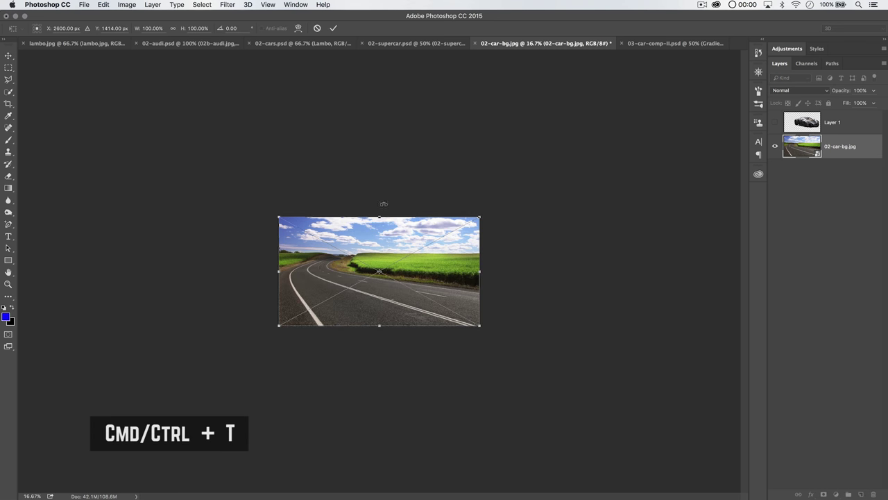
pyautogui.moveTo(379, 213); pyautogui.dragTo(381, 216)
pyautogui.click(333, 28)
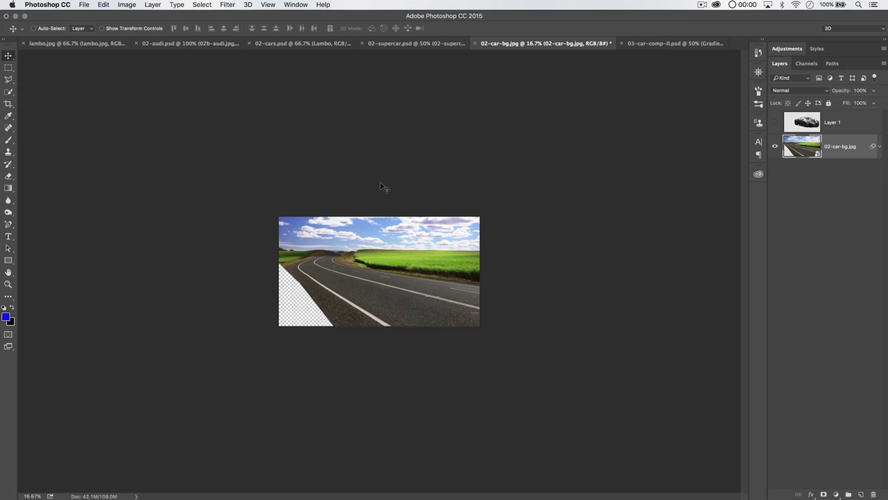
# Rasterize the warped 02-car-bg.jpg background layer so its pixels can be edited directly
pyautogui.press('super+equal')
pyautogui.press('super+equal')
pyautogui.press('super+equal')
pyautogui.press('super+equal')
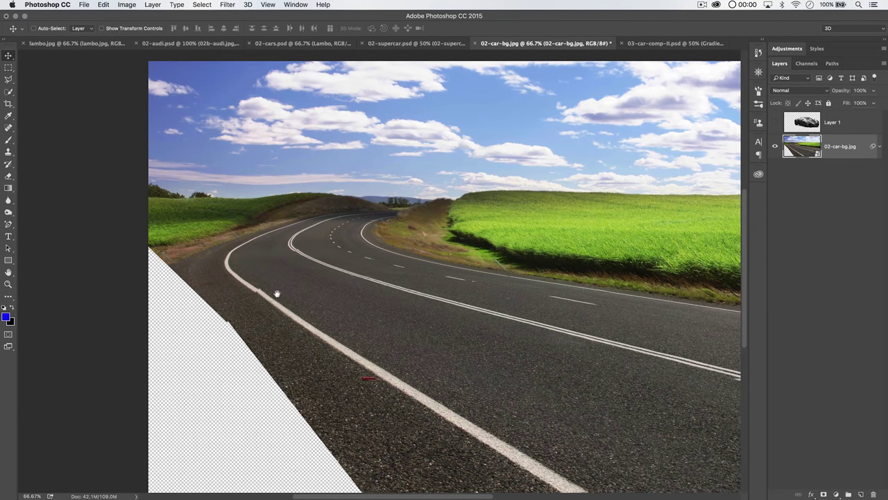
pyautogui.scroll(-5, 275, 294)
pyautogui.press('l')
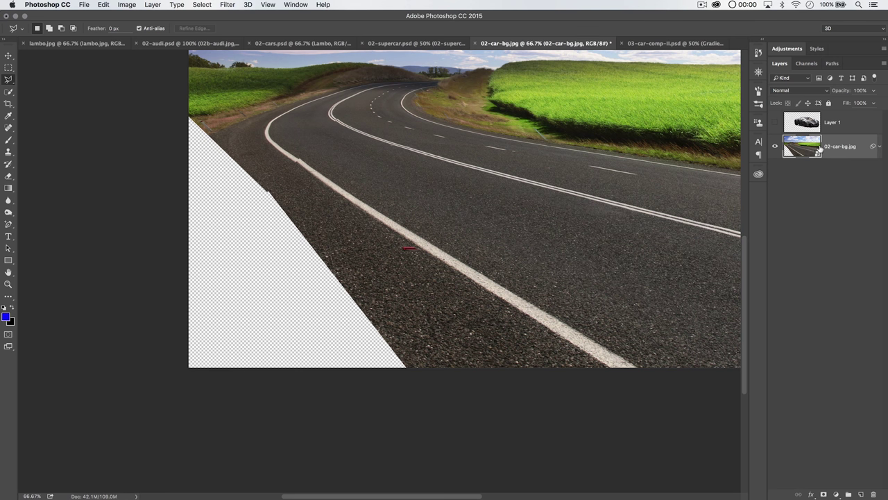
pyautogui.press('super+minus')
pyautogui.press('super+minus')
pyautogui.press('super+plus')
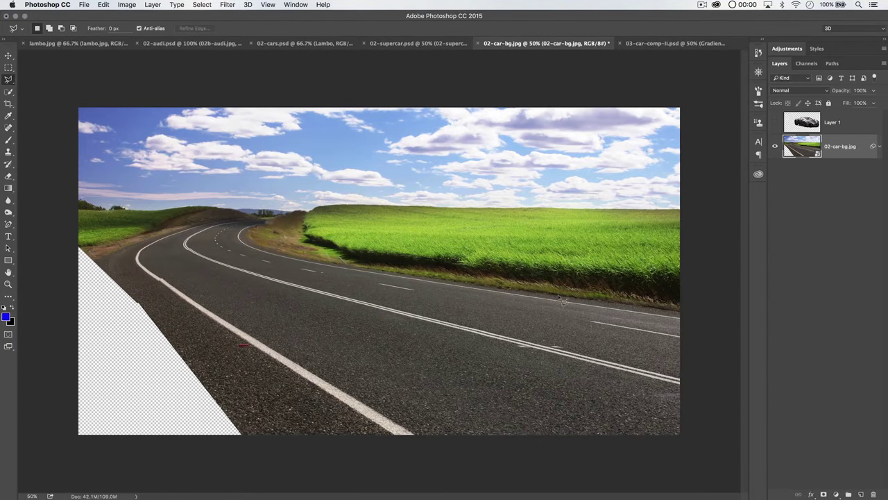
pyautogui.rightClick(842, 146)
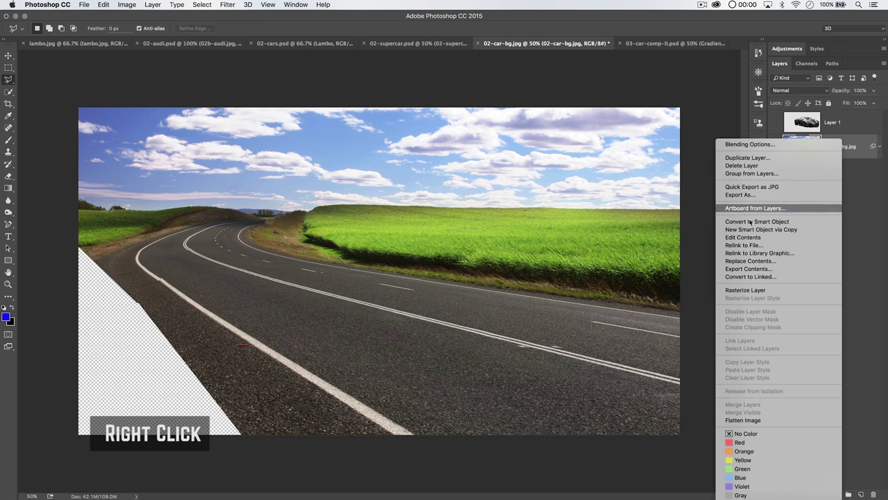
pyautogui.click(748, 291)
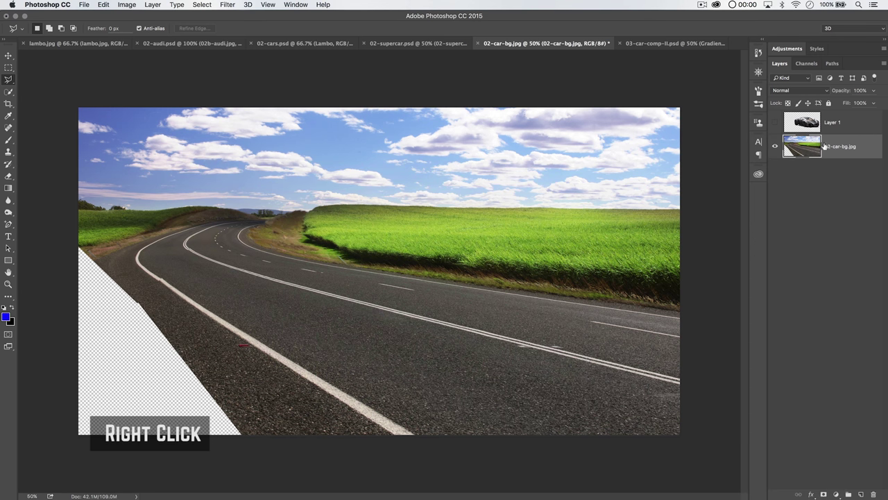
# Select the empty transparent corner beside the road with a feathered Lasso and fill it using Content-Aware in Normal mode at 100% opacity
pyautogui.press('z')
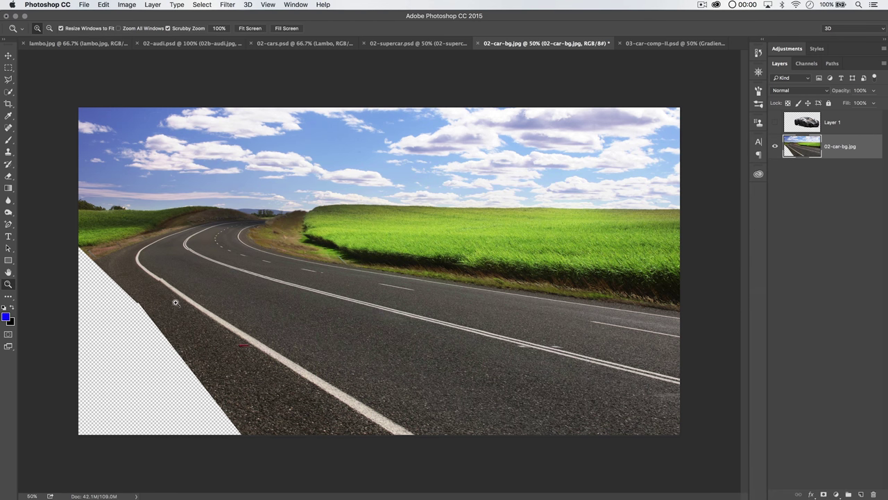
pyautogui.press('l')
pyautogui.hotkey('shift', 'l')
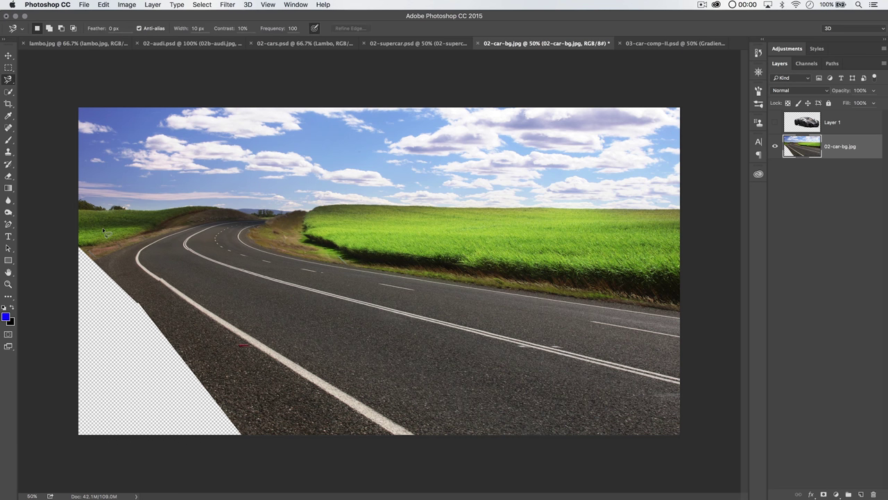
pyautogui.moveTo(125, 267)
pyautogui.mouseDown()
pyautogui.moveTo(72, 240)
pyautogui.moveTo(44, 417)
pyautogui.moveTo(175, 482)
pyautogui.moveTo(249, 440)
pyautogui.moveTo(161, 305)
pyautogui.moveTo(164, 295)
pyautogui.mouseUp()
pyautogui.click(102, 5)
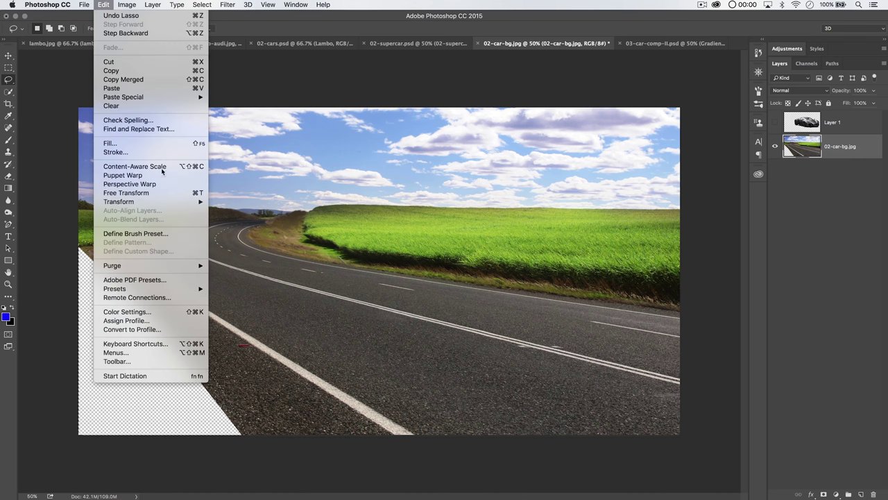
pyautogui.click(111, 144)
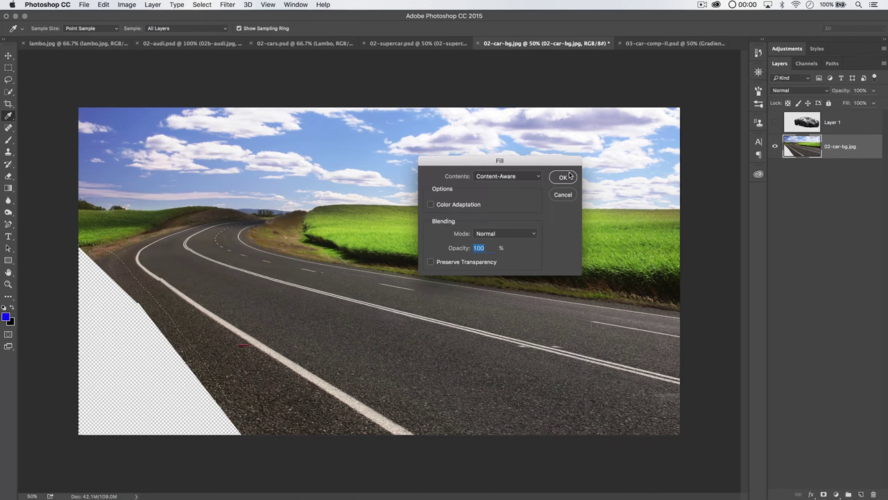
pyautogui.click(564, 177)
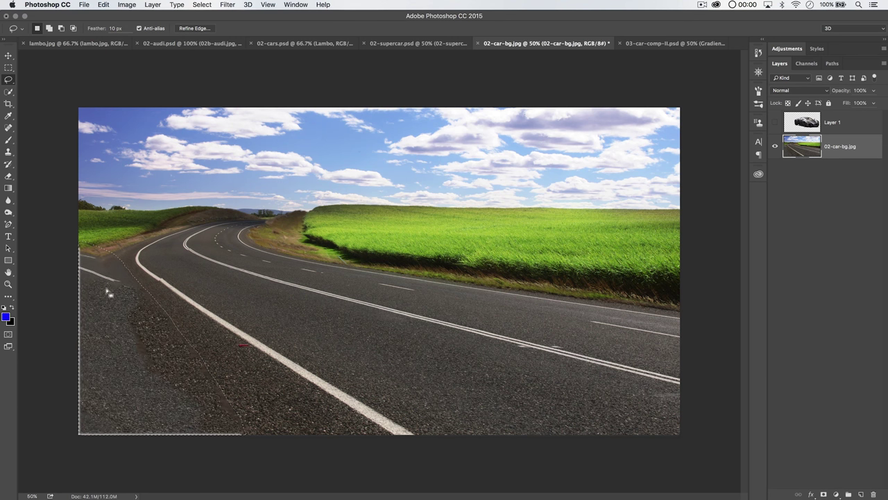
# Deselect and clone dark asphalt over the mismatched filled area, stray line fragments and pale borders beside the road with the Clone Stamp
pyautogui.press('super+d')
pyautogui.press('s')
pyautogui.keyDown('alt'); pyautogui.click(131, 347); pyautogui.keyUp('alt')
pyautogui.moveTo(205, 359)
pyautogui.mouseDown()
pyautogui.moveTo(253, 386)
pyautogui.moveTo(243, 378)
pyautogui.moveTo(268, 403)
pyautogui.moveTo(258, 417)
pyautogui.moveTo(201, 416)
pyautogui.moveTo(177, 399)
pyautogui.moveTo(149, 354)
pyautogui.moveTo(139, 362)
pyautogui.moveTo(162, 305)
pyautogui.moveTo(111, 299)
pyautogui.moveTo(159, 317)
pyautogui.moveTo(149, 317)
pyautogui.moveTo(160, 327)
pyautogui.moveTo(124, 311)
pyautogui.mouseUp()
pyautogui.keyDown('alt'); pyautogui.click(131, 296); pyautogui.keyUp('alt')
pyautogui.moveTo(98, 263); pyautogui.dragTo(81, 253)
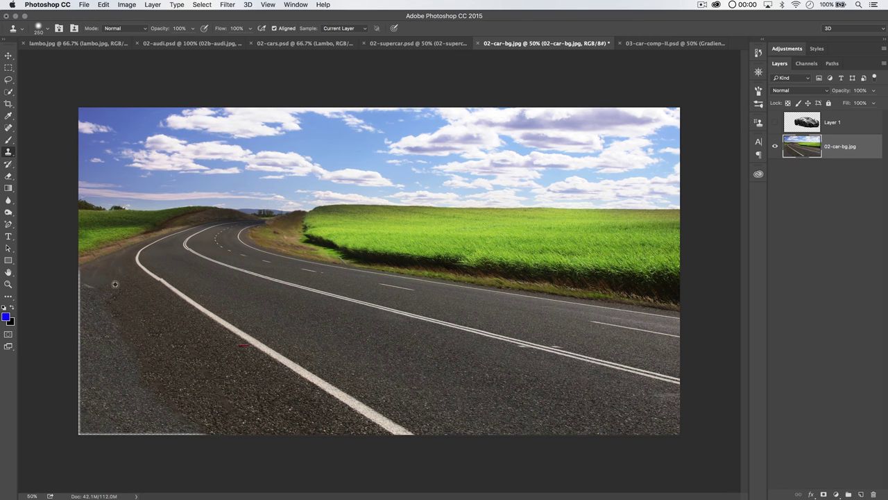
pyautogui.keyDown('alt'); pyautogui.click(83, 274); pyautogui.keyUp('alt')
pyautogui.moveTo(104, 334); pyautogui.dragTo(160, 409)
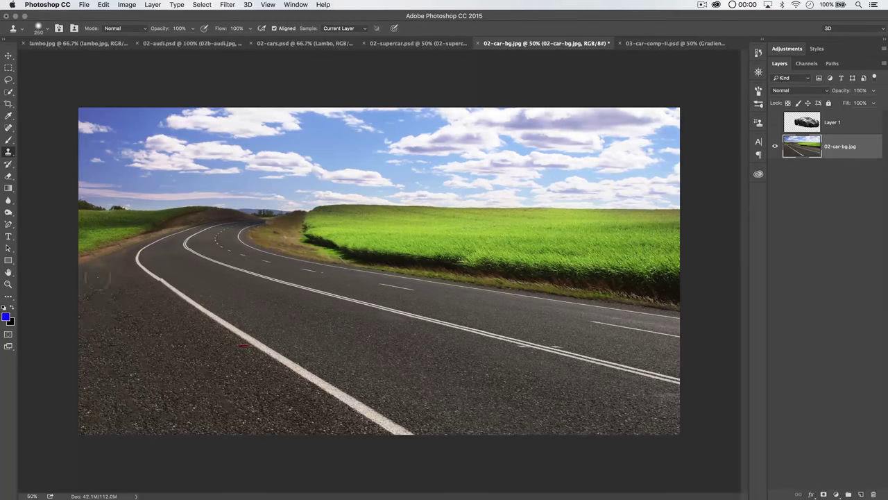
# Clean up the leftover marks on the road's left shoulder with the Spot Healing Brush in Content-Aware mode
pyautogui.press('z')
pyautogui.moveTo(130, 282)
pyautogui.mouseDown()
pyautogui.moveTo(288, 244)
pyautogui.moveTo(274, 285)
pyautogui.mouseUp()
pyautogui.rightClick(9, 128)
pyautogui.click(42, 123)
pyautogui.scroll(3, 289, 245)
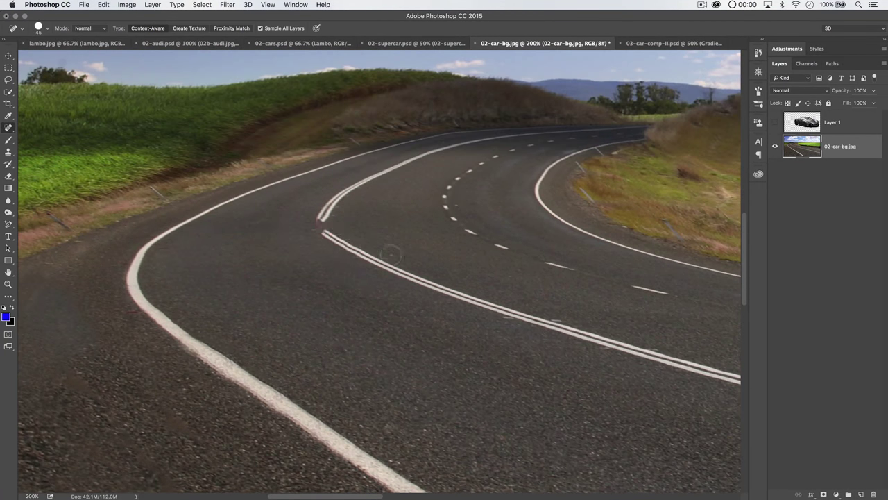
# Warp a feathered piece of the double centre line to bridge the gap at its bend, and clear the selection
pyautogui.hotkey('ctrl', 't')
pyautogui.moveTo(331, 261); pyautogui.dragTo(351, 272)
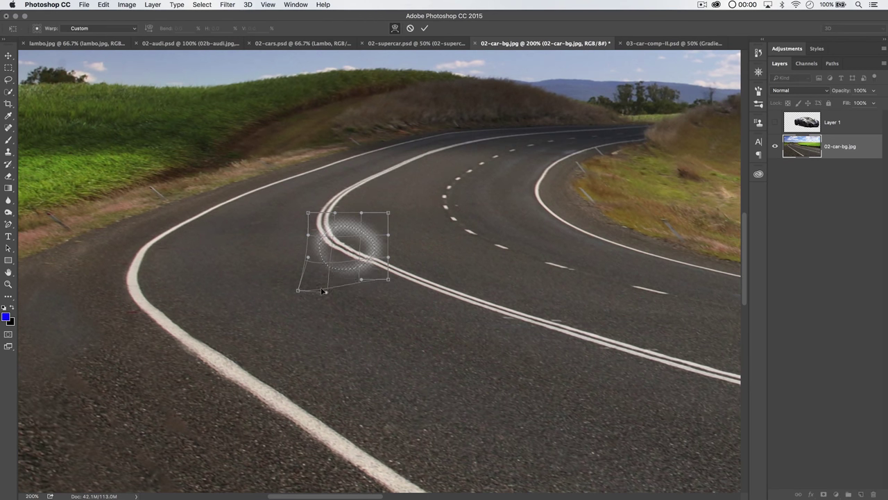
pyautogui.press('Return')
pyautogui.hotkey('ctrl', 'd')
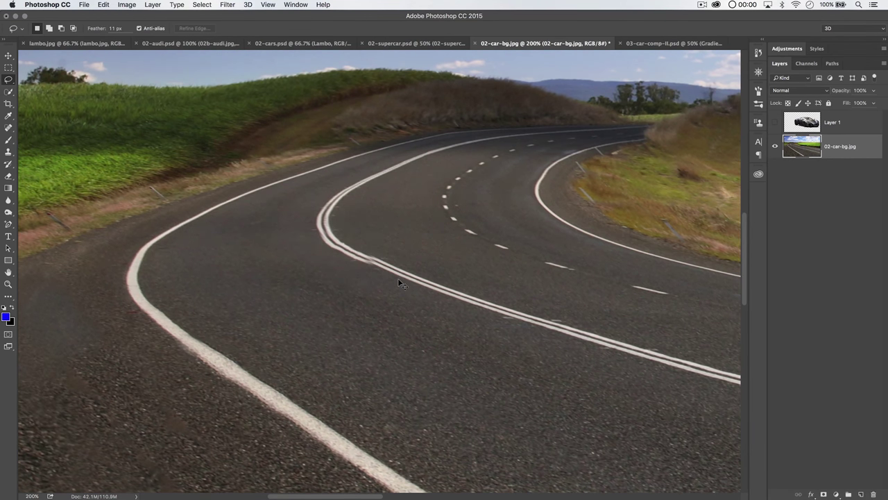
pyautogui.hotkey('ctrl', '-')
pyautogui.hotkey('ctrl', '-')
pyautogui.hotkey('ctrl', '-')
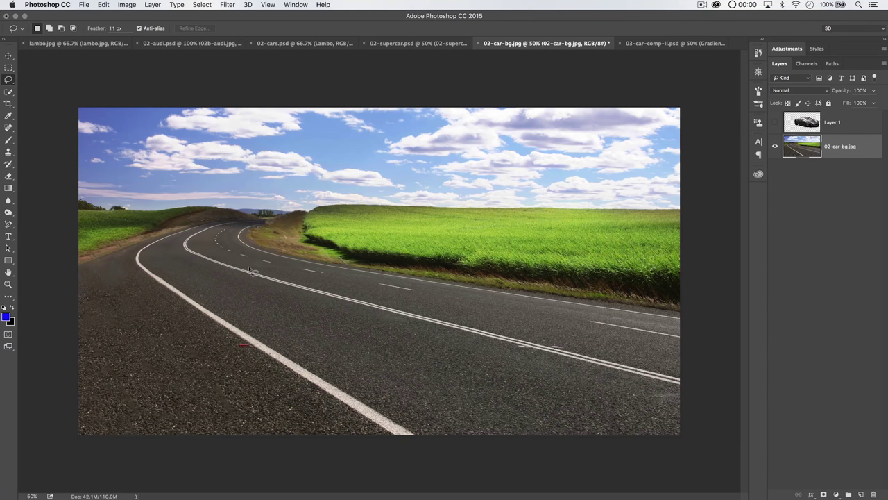
# Show the car layer and move the car left and slightly up so it sits on the road
pyautogui.click(776, 123)
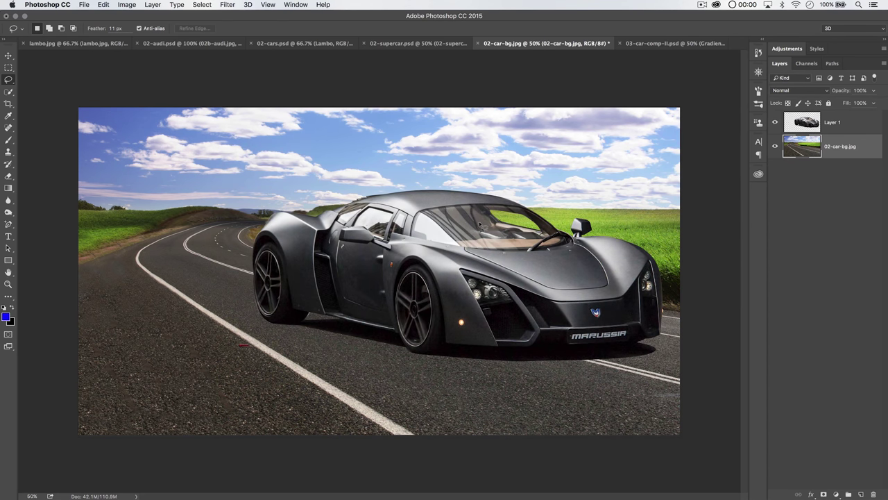
pyautogui.press('v')
pyautogui.moveTo(464, 229)
pyautogui.mouseDown()
pyautogui.moveTo(458, 223)
pyautogui.moveTo(423, 267)
pyautogui.moveTo(411, 259)
pyautogui.mouseUp()
pyautogui.hotkey('ctrl', 'z')
pyautogui.click(798, 128)
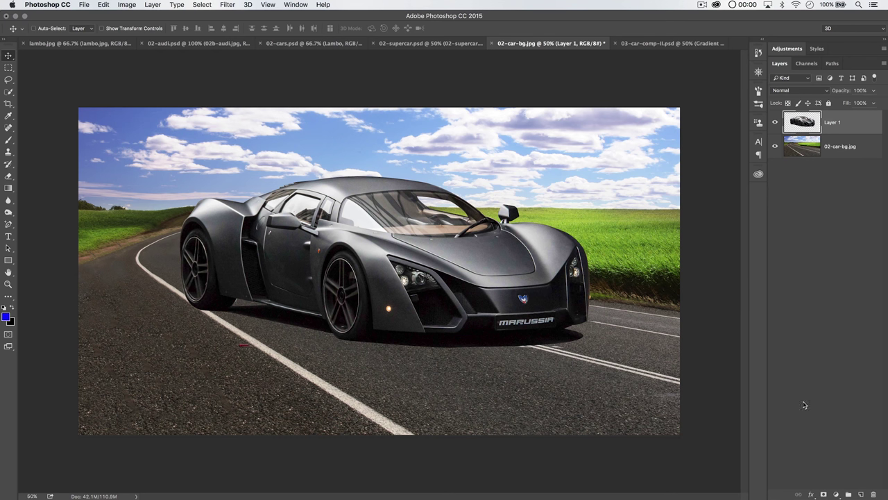
# Add a new layer above the car and outline the shadow area beneath the car and its wheels with the Polygonal Lasso
pyautogui.click(861, 493)
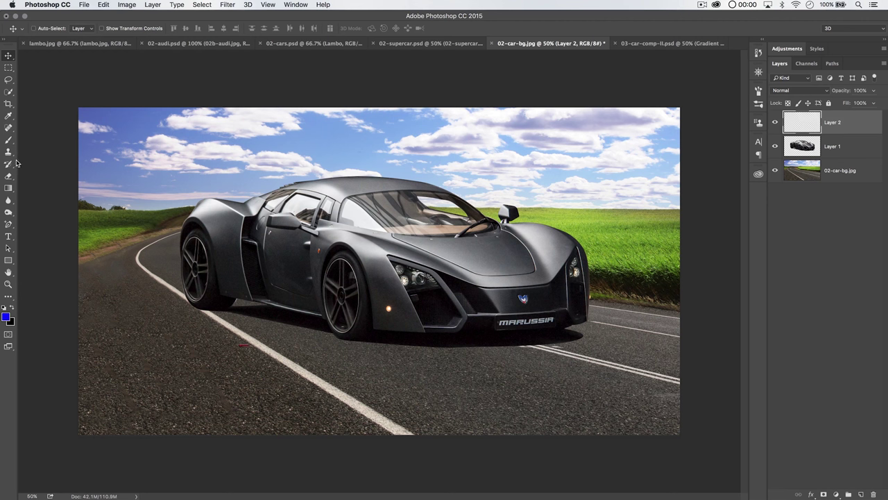
pyautogui.click(9, 80)
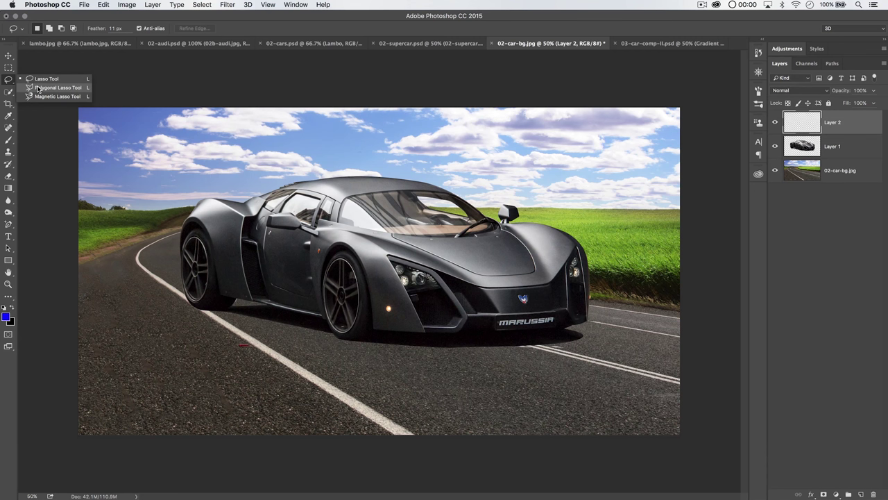
pyautogui.click(38, 89)
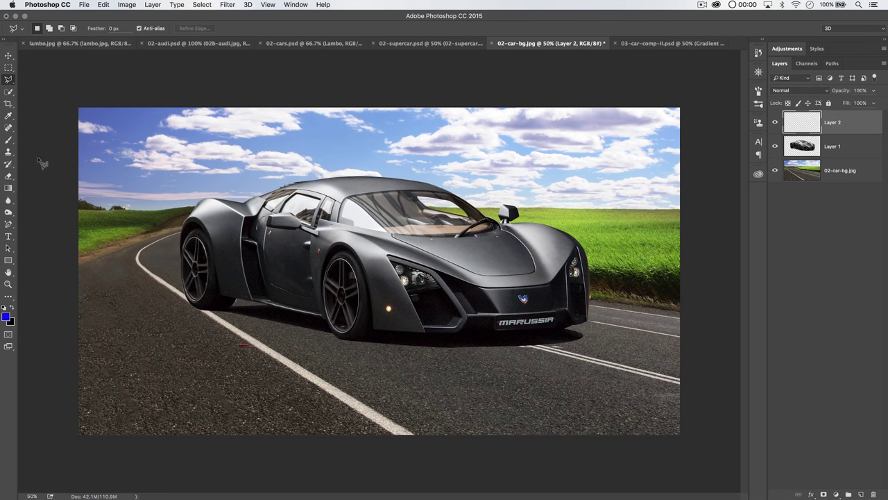
pyautogui.click(196, 308)
pyautogui.click(345, 344)
pyautogui.click(587, 341)
pyautogui.click(569, 327)
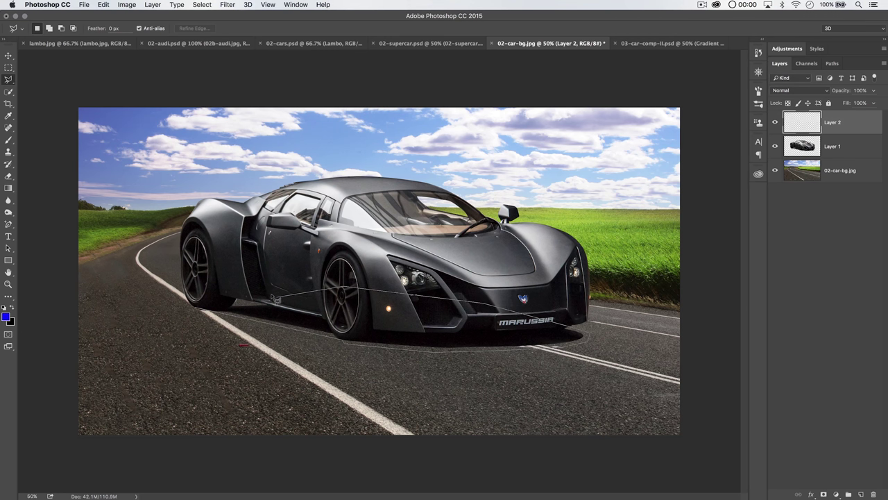
pyautogui.click(195, 303)
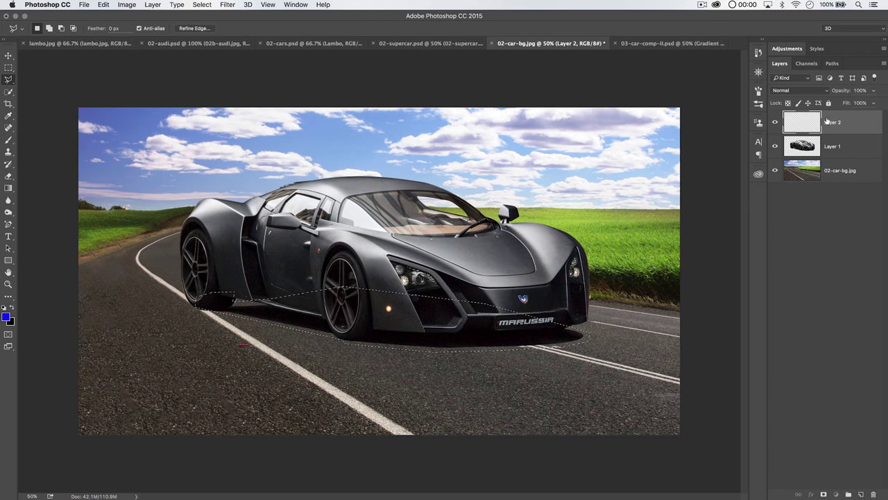
# Fill the outlined shadow area with black at 100% opacity and clear the selection
pyautogui.click(103, 4)
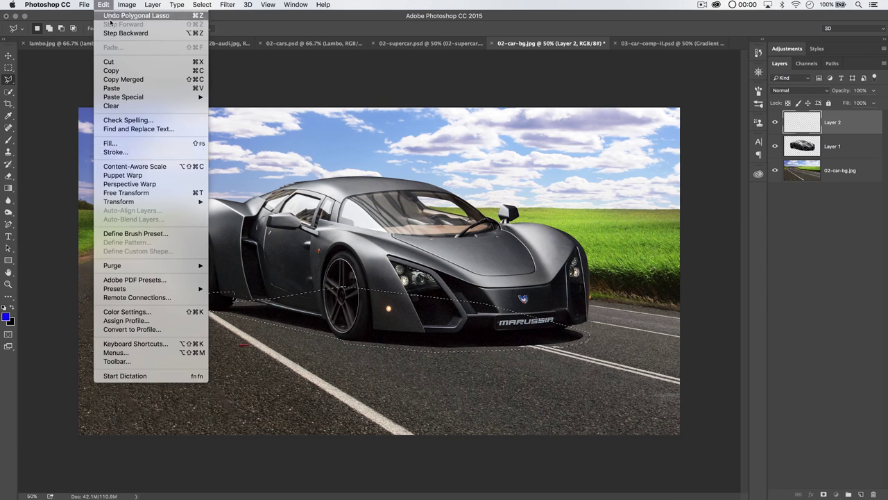
pyautogui.click(115, 145)
pyautogui.click(507, 176)
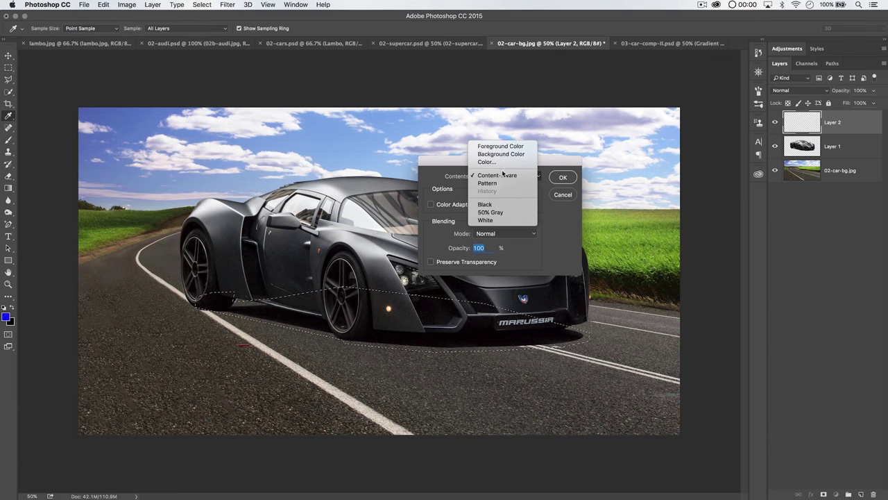
pyautogui.click(494, 201)
pyautogui.click(563, 178)
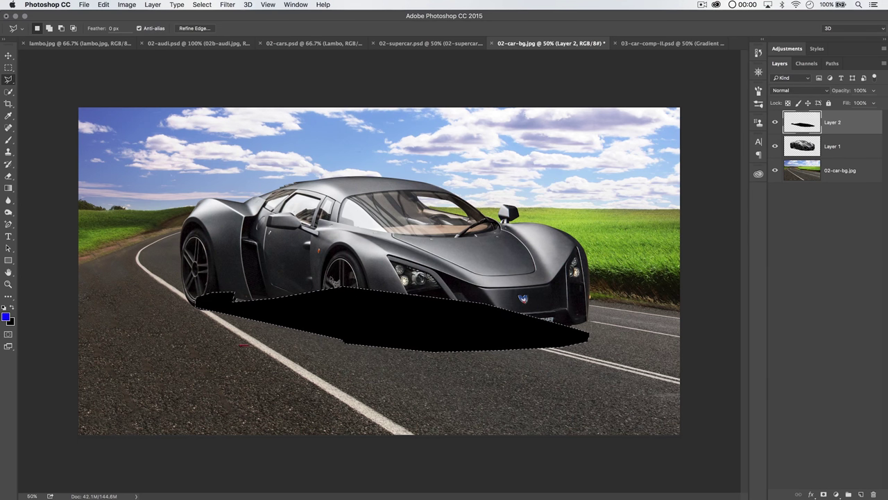
pyautogui.press('super+d')
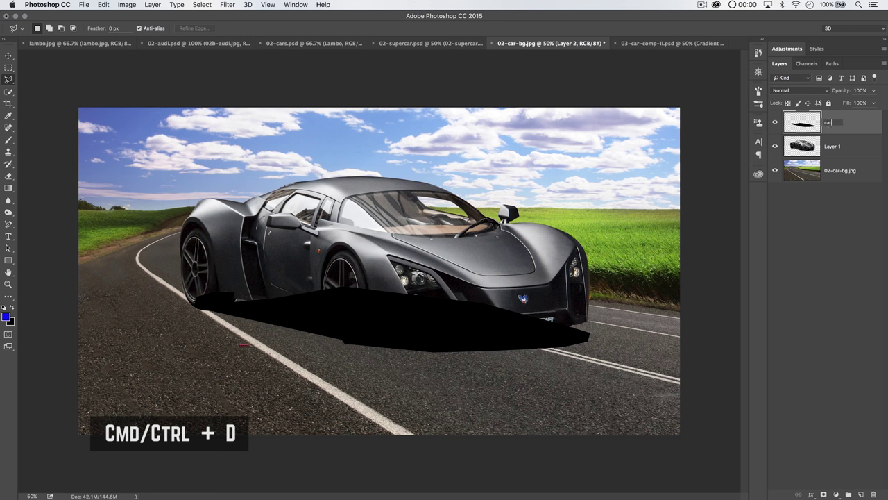
# Rename the shadow layer as car-shadow and place it beneath the car layer
pyautogui.write('-shadow')
pyautogui.press('Return')
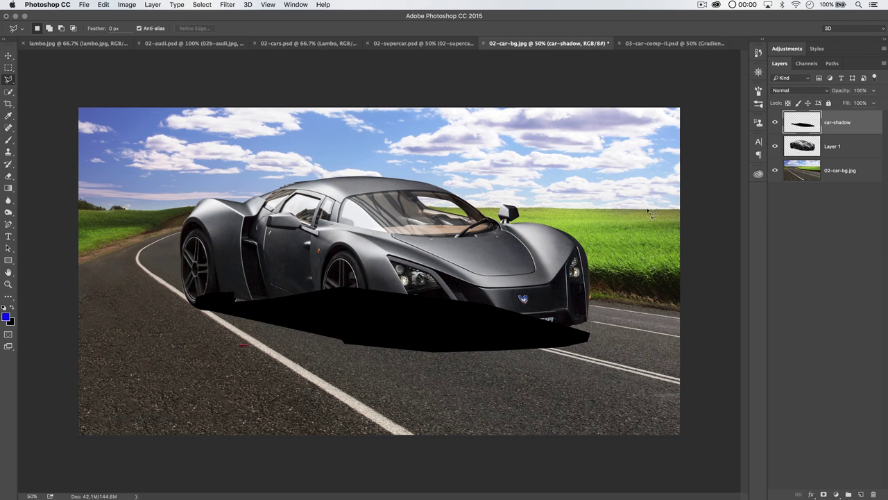
pyautogui.moveTo(817, 122); pyautogui.dragTo(818, 158)
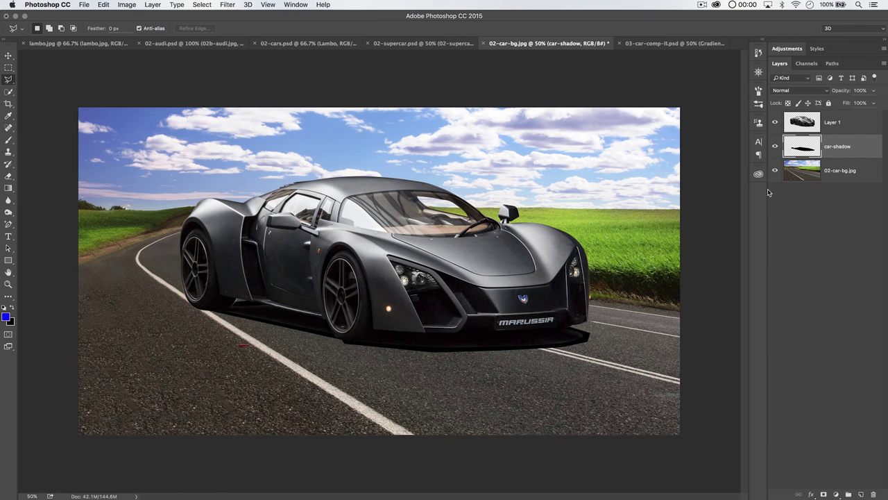
# Convert the car-shadow layer to a smart object
pyautogui.rightClick(837, 140)
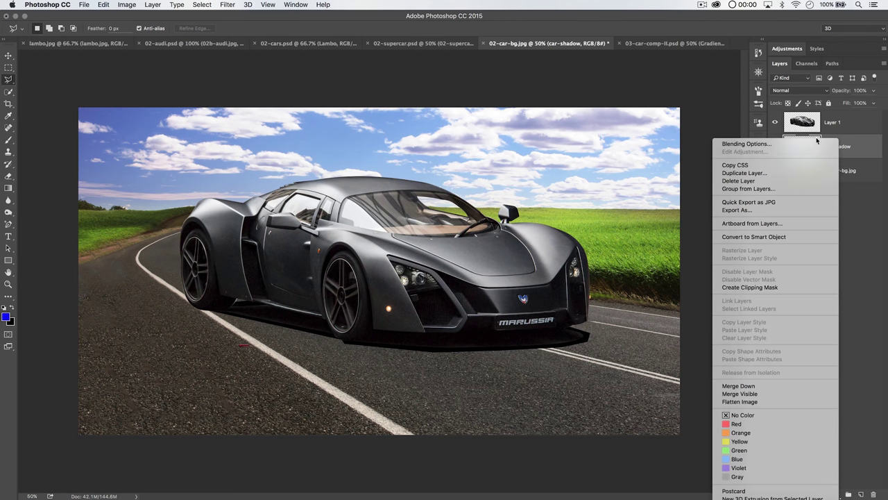
pyautogui.click(754, 238)
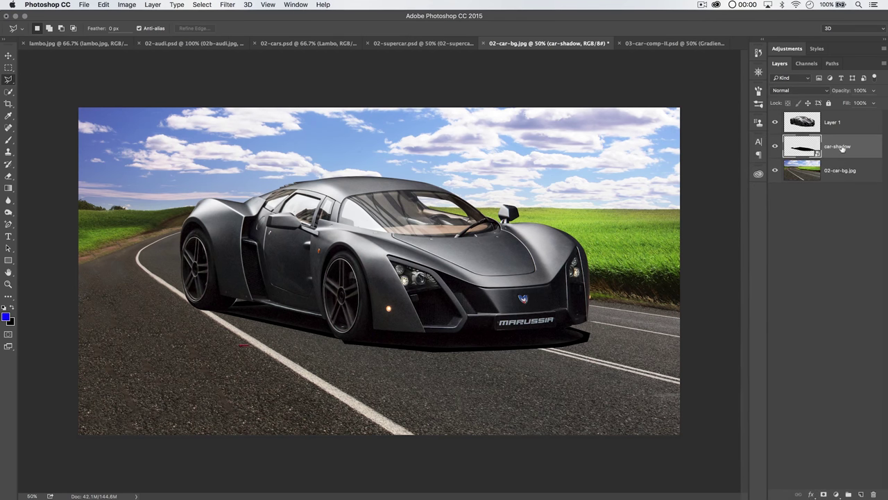
# Try a Gaussian Blur on the car-shadow smart object to soften its edges
pyautogui.click(228, 5)
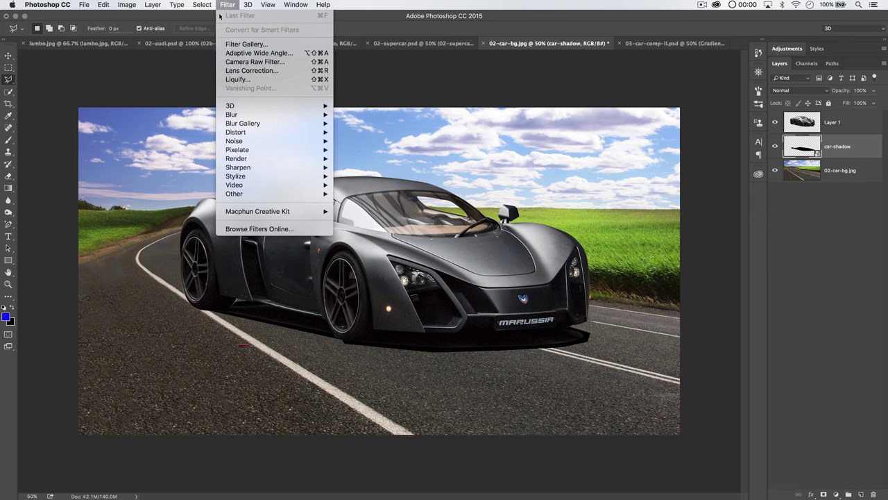
pyautogui.moveTo(277, 114)
pyautogui.click(354, 151)
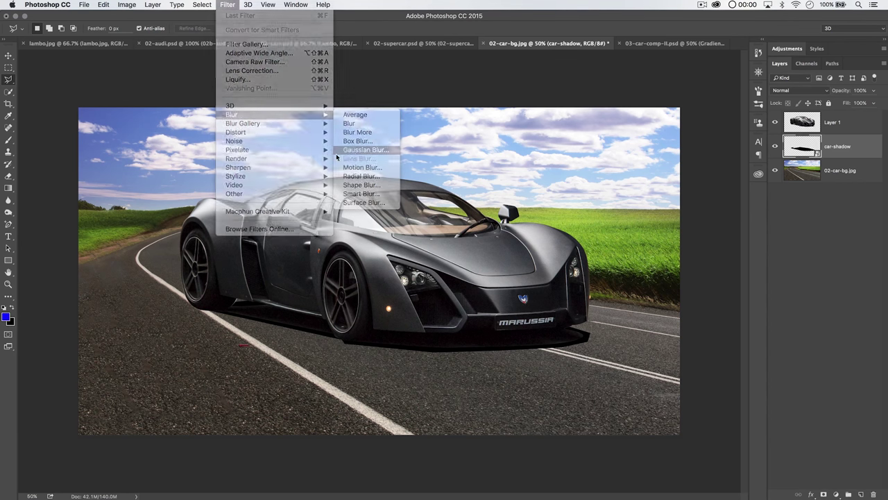
pyautogui.click(791, 170)
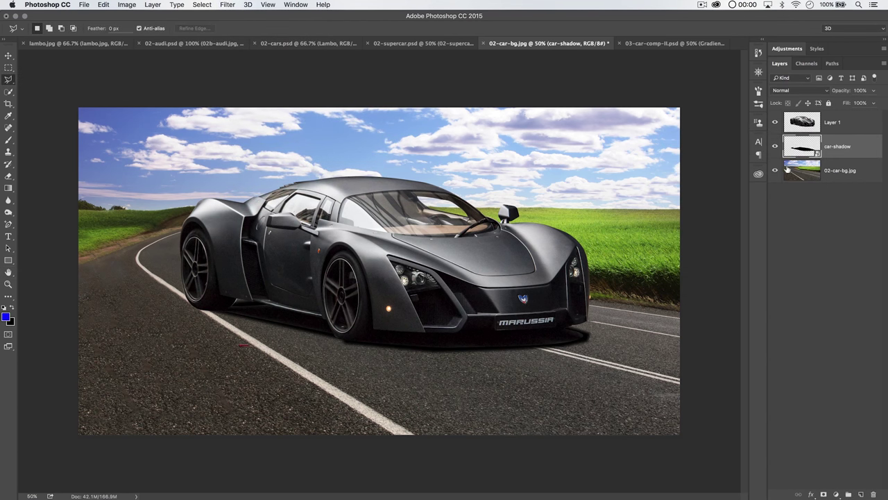
# Apply a Motion Blur to the car-shadow smart object with an angle of -19° and a distance of 108 pixels
pyautogui.click(202, 5)
pyautogui.moveTo(232, 8)
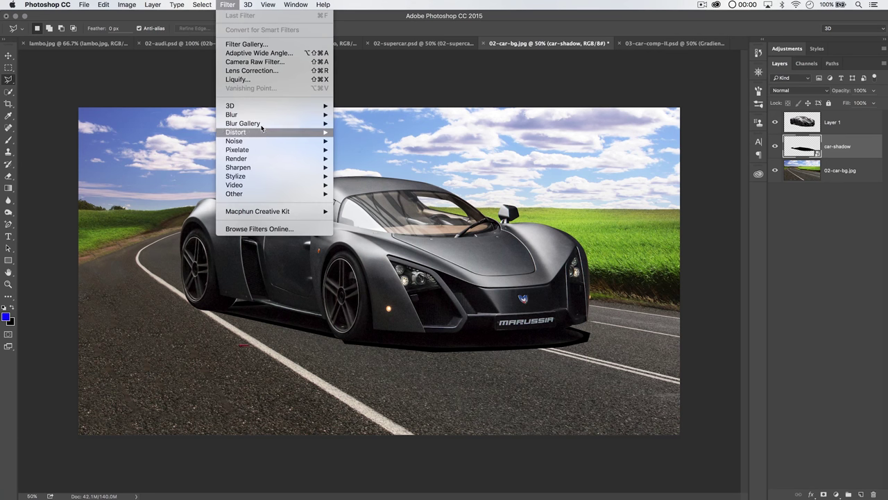
pyautogui.moveTo(260, 116)
pyautogui.click(353, 170)
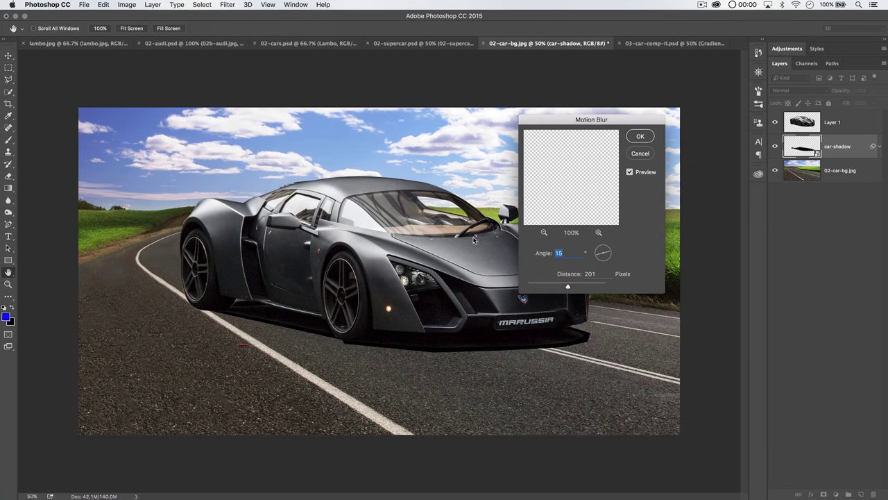
pyautogui.moveTo(610, 257); pyautogui.dragTo(613, 259)
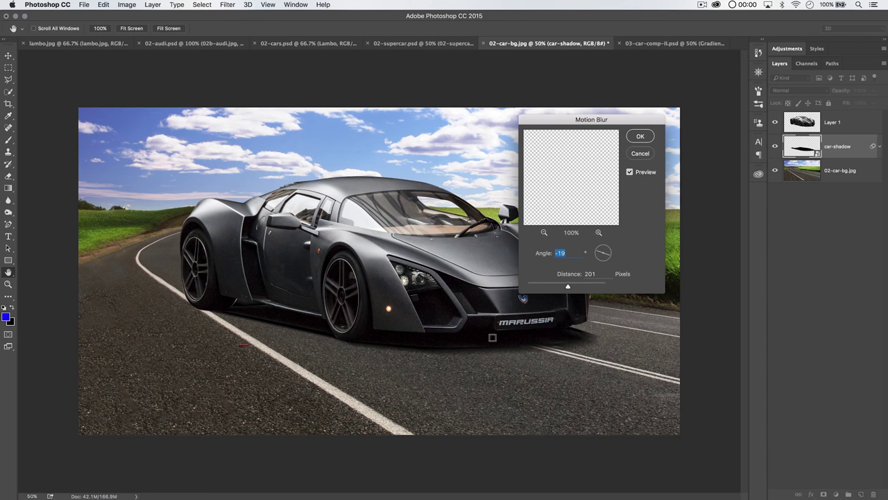
pyautogui.moveTo(568, 287); pyautogui.dragTo(553, 291)
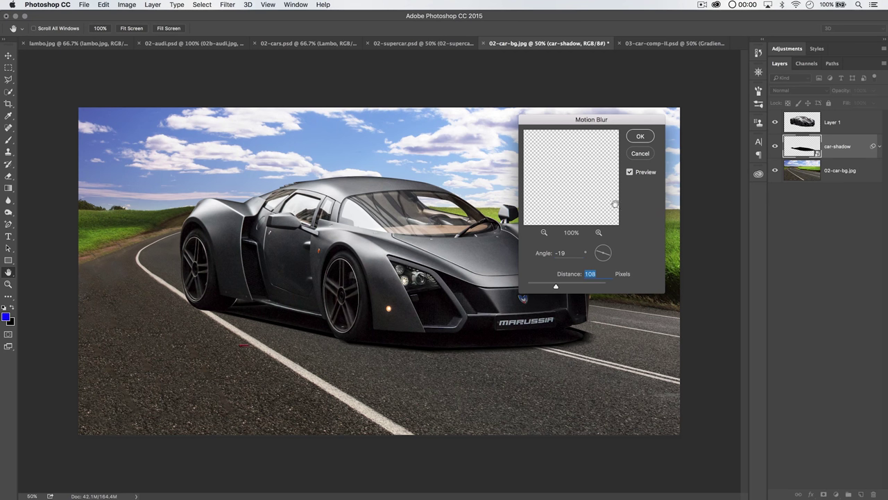
pyautogui.click(641, 137)
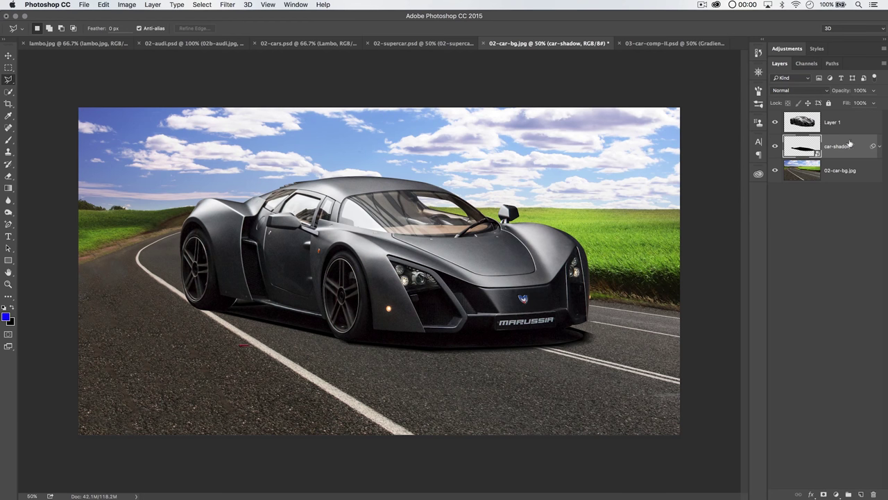
# Add a Gaussian Blur with a radius below 10 pixels to the car-shadow smart object and check the softened edges beneath the car
pyautogui.click(228, 5)
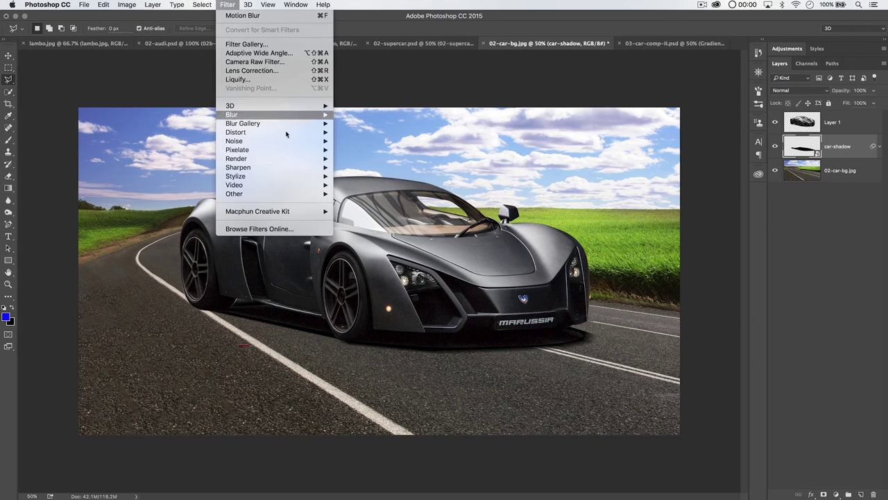
pyautogui.moveTo(278, 115)
pyautogui.click(366, 149)
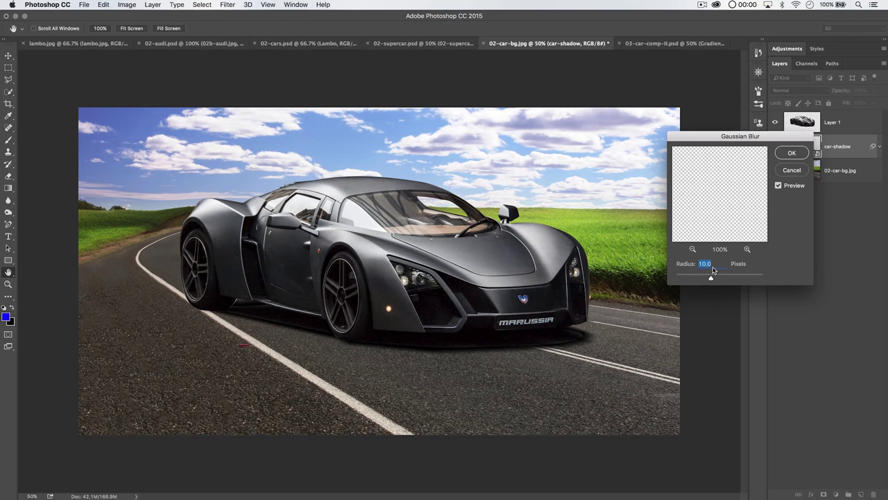
pyautogui.moveTo(711, 280)
pyautogui.mouseDown()
pyautogui.moveTo(728, 280)
pyautogui.moveTo(699, 280)
pyautogui.mouseUp()
pyautogui.click(792, 153)
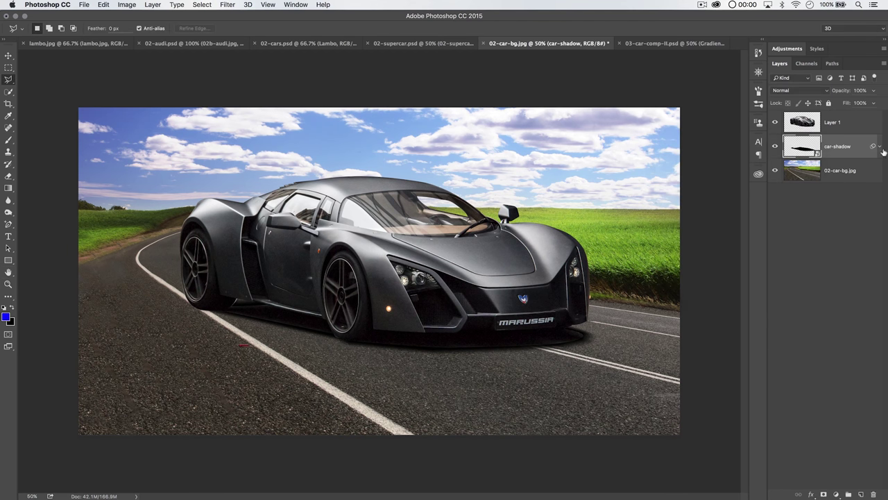
pyautogui.press('z')
pyautogui.moveTo(236, 314); pyautogui.dragTo(376, 297)
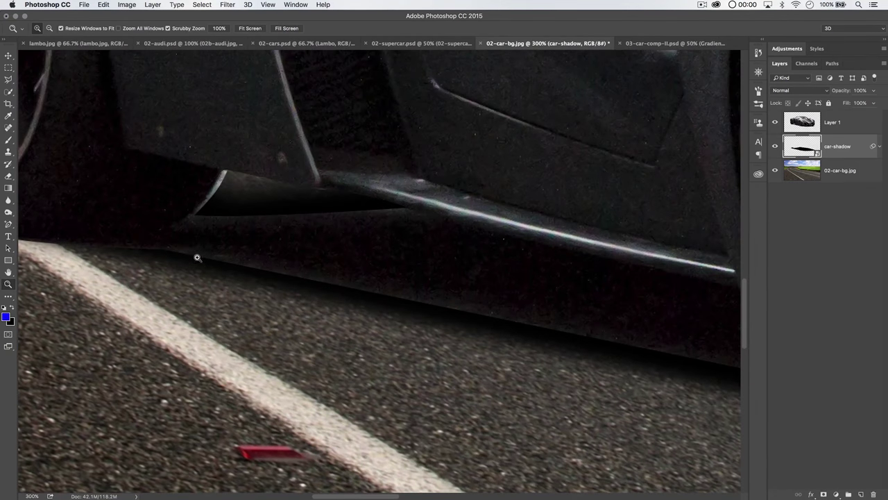
pyautogui.moveTo(413, 284); pyautogui.dragTo(221, 274)
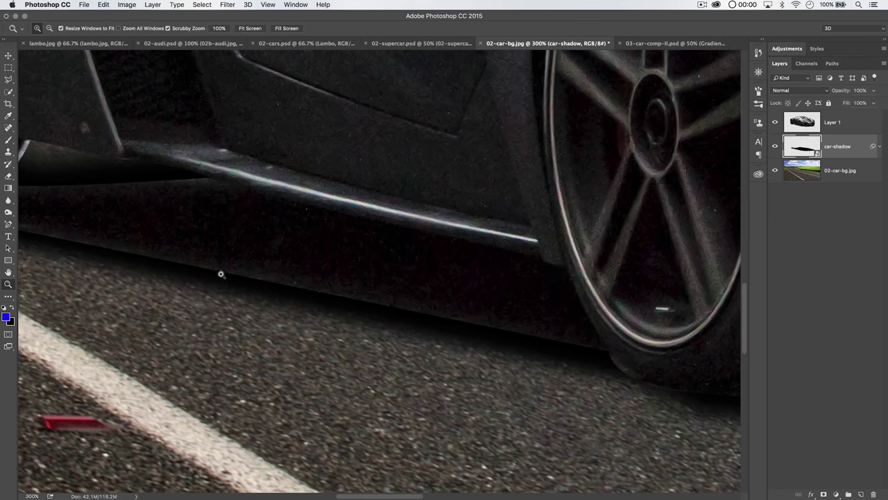
pyautogui.hscroll(15, 579, 307)
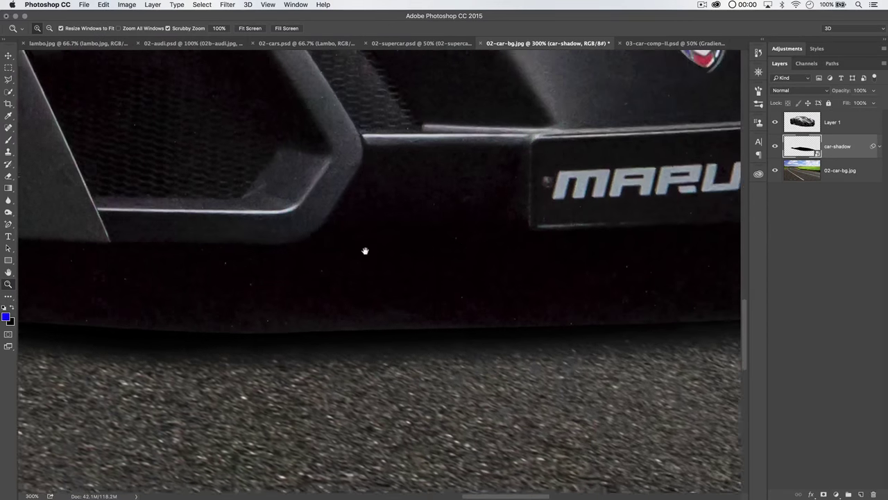
pyautogui.scroll(-6, 476, 262)
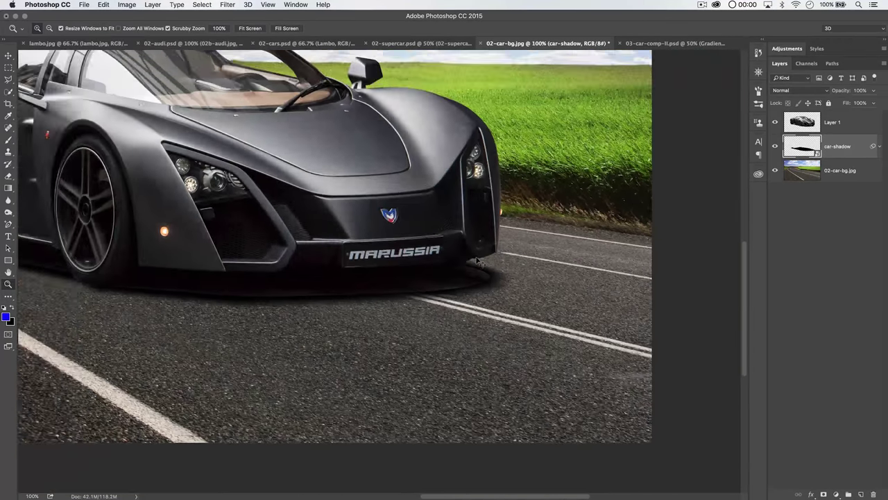
pyautogui.scroll(-1, 477, 262)
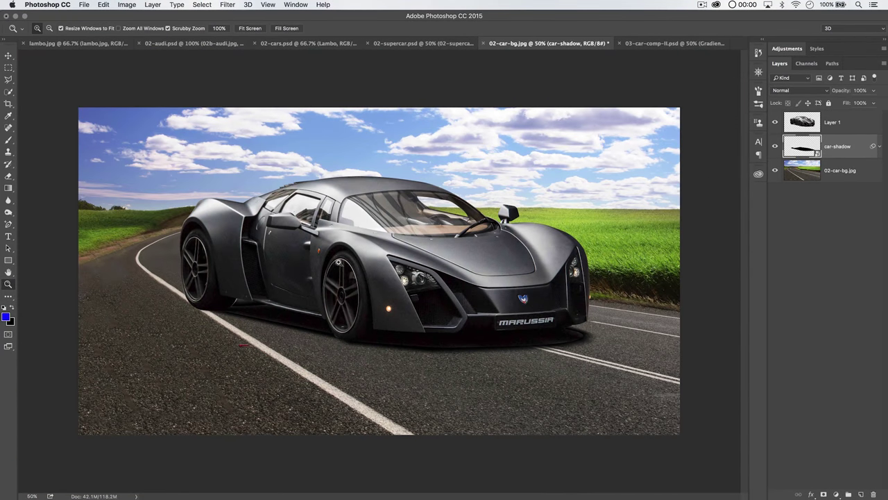
# Rename the supercar cutout layer as car and convert it to a smart object
pyautogui.click(840, 122)
pyautogui.write('car')
pyautogui.press('Return')
pyautogui.rightClick(840, 125)
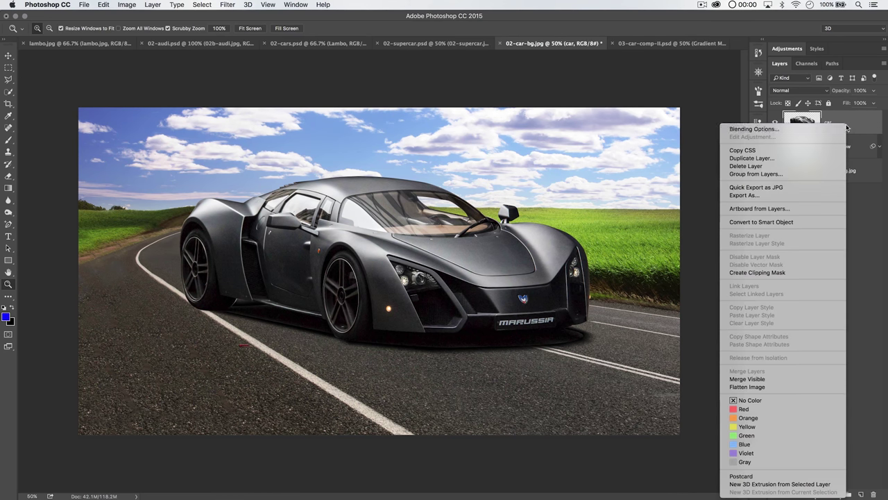
pyautogui.click(758, 223)
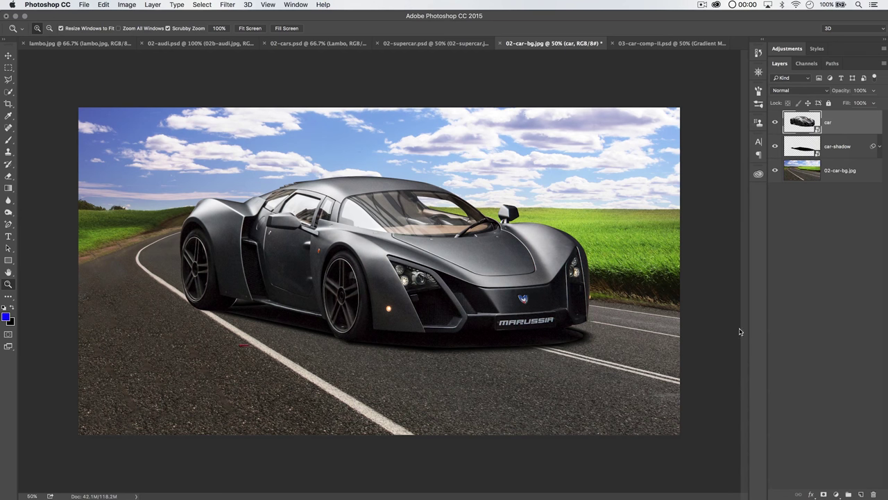
# Add a layer mask that reveals all to the car layer
pyautogui.click(150, 6)
pyautogui.moveTo(208, 143)
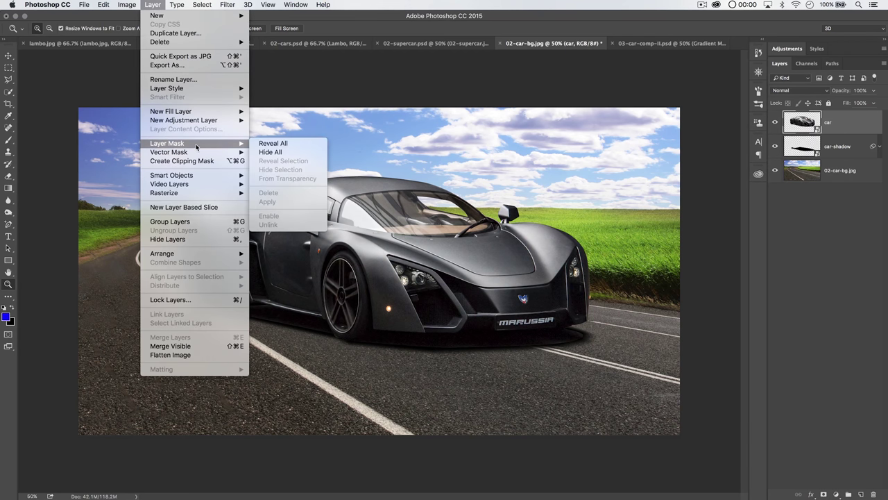
pyautogui.click(283, 143)
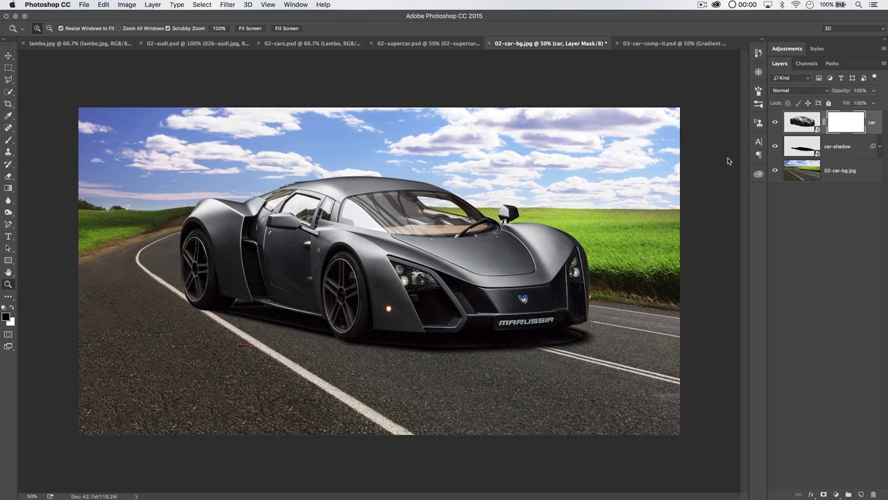
# Set up the Brush tool with the soft round 100 px preset at 0% hardness for painting on the car's mask
pyautogui.moveTo(459, 347); pyautogui.dragTo(576, 304)
pyautogui.hscroll(-4, 576, 304)
pyautogui.press('b')
pyautogui.moveTo(156, 29); pyautogui.dragTo(167, 29)
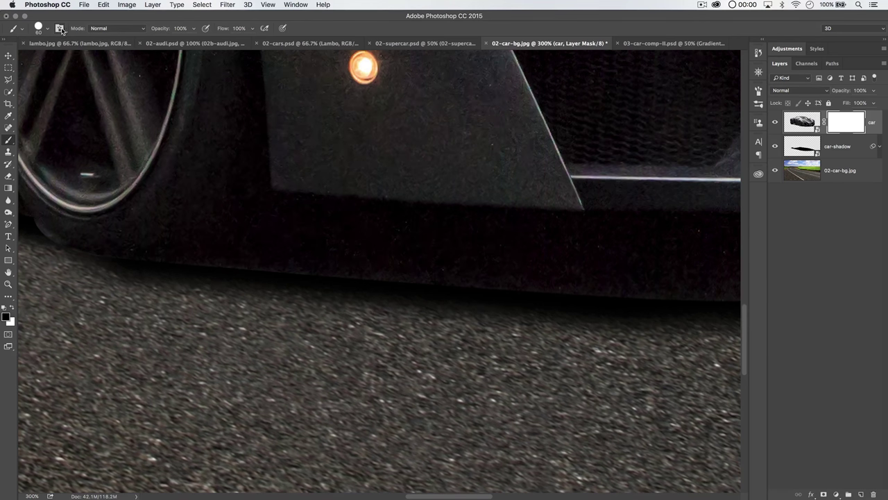
pyautogui.click(60, 29)
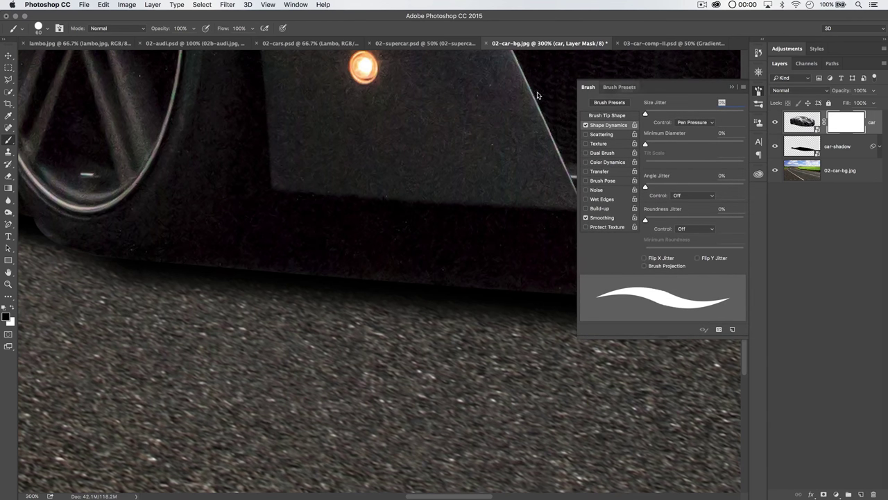
pyautogui.click(53, 31)
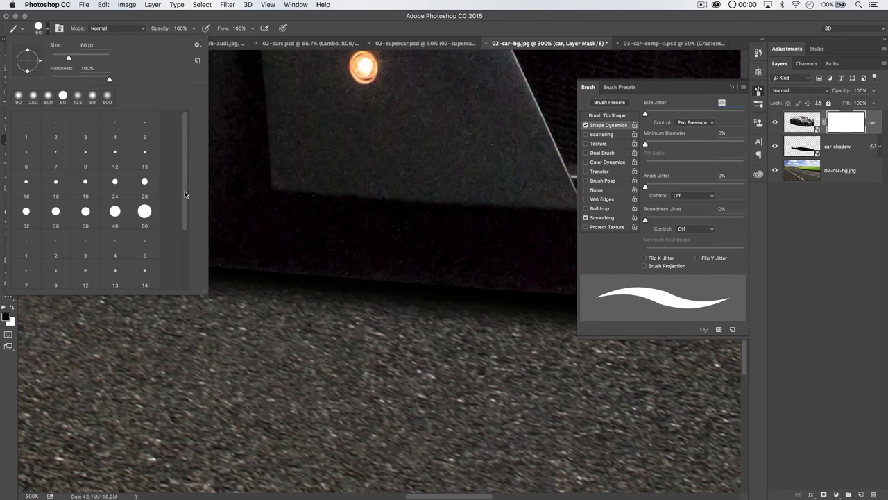
pyautogui.moveTo(185, 194); pyautogui.dragTo(188, 288)
pyautogui.click(55, 272)
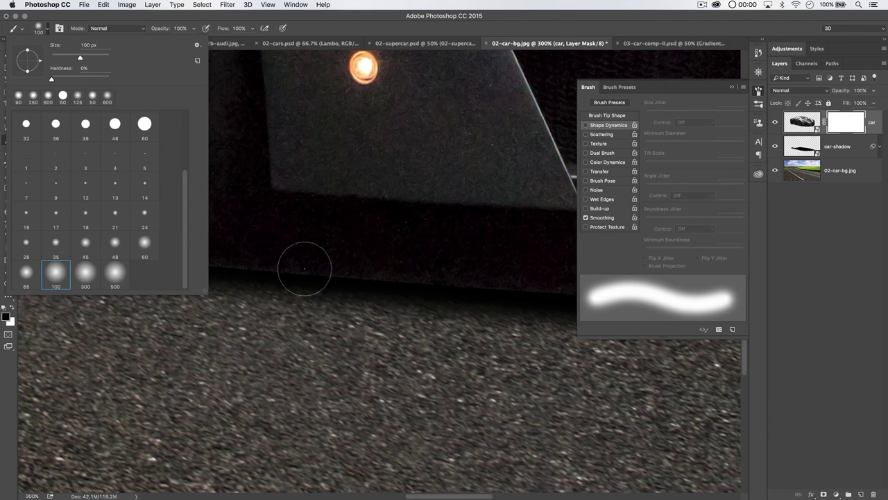
pyautogui.click(85, 272)
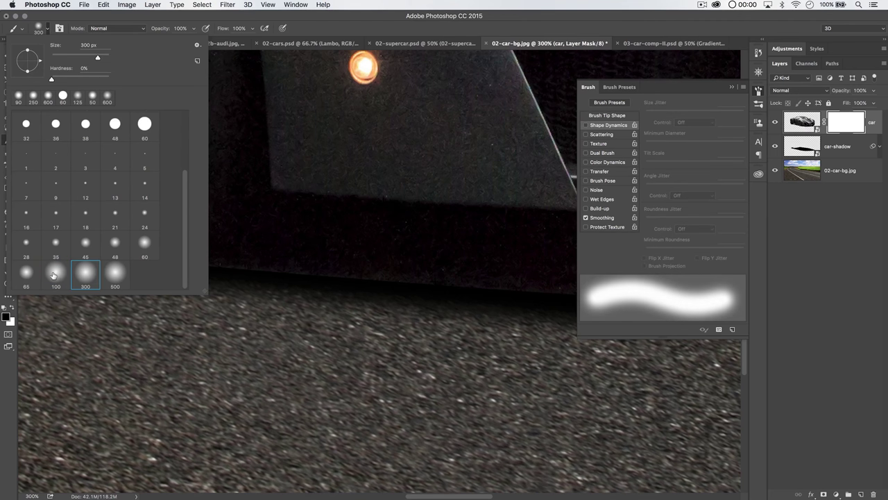
pyautogui.click(55, 272)
pyautogui.click(42, 30)
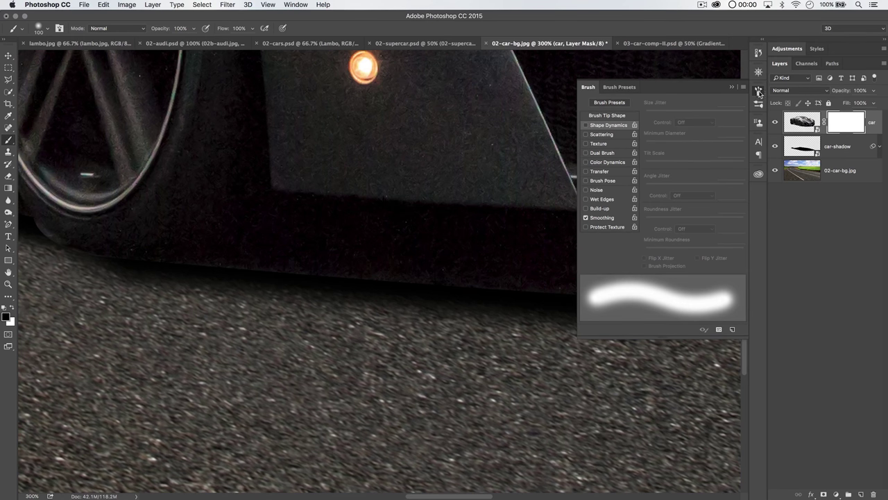
pyautogui.click(759, 91)
# Enlarge the brush to 153 px and paint black on the car's mask along the lower front edge to blend it into the shadow
pyautogui.scroll(-5, 451, 247)
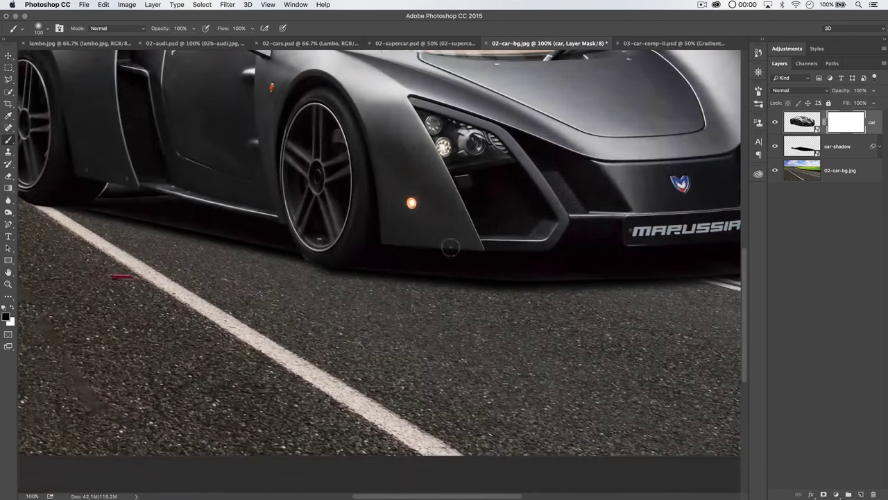
pyautogui.rightClick(378, 276)
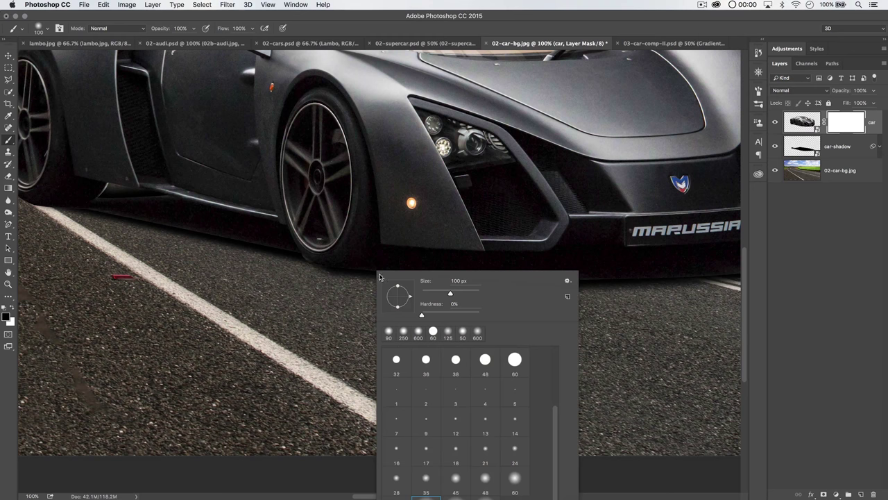
pyautogui.moveTo(450, 294); pyautogui.dragTo(454, 295)
pyautogui.click(356, 284)
pyautogui.moveTo(359, 281)
pyautogui.mouseDown()
pyautogui.moveTo(481, 290)
pyautogui.moveTo(468, 286)
pyautogui.mouseUp()
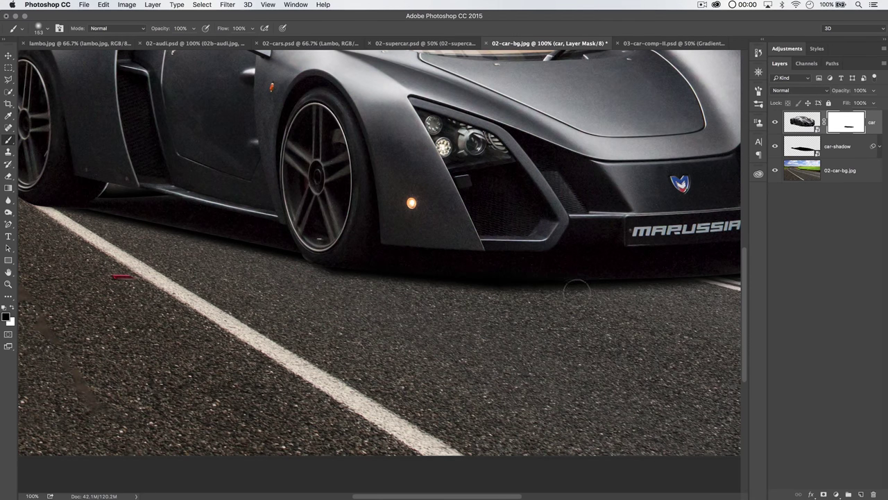
pyautogui.moveTo(630, 289)
pyautogui.mouseDown()
pyautogui.moveTo(391, 309)
pyautogui.moveTo(548, 295)
pyautogui.moveTo(573, 282)
pyautogui.moveTo(566, 278)
pyautogui.moveTo(576, 288)
pyautogui.mouseUp()
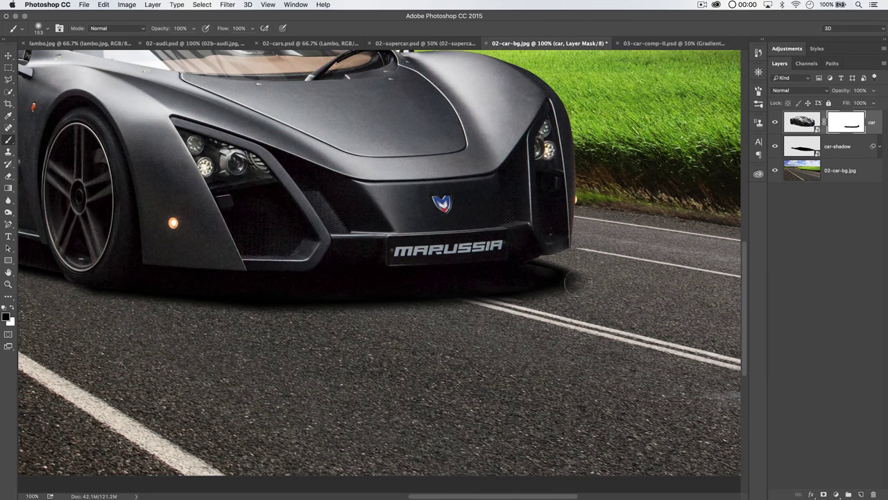
# Reduce the brush to 125 px and mask the car's lower side edge between the front and rear wheels with black
pyautogui.press('x')
pyautogui.press('x')
pyautogui.press('[')
pyautogui.press('[')
pyautogui.press('[')
pyautogui.press('[')
pyautogui.press('[')
pyautogui.press(']')
pyautogui.press(']')
pyautogui.press(']')
pyautogui.press(']')
pyautogui.press(']')
pyautogui.press(']')
pyautogui.hscroll(-10, 278, 278)
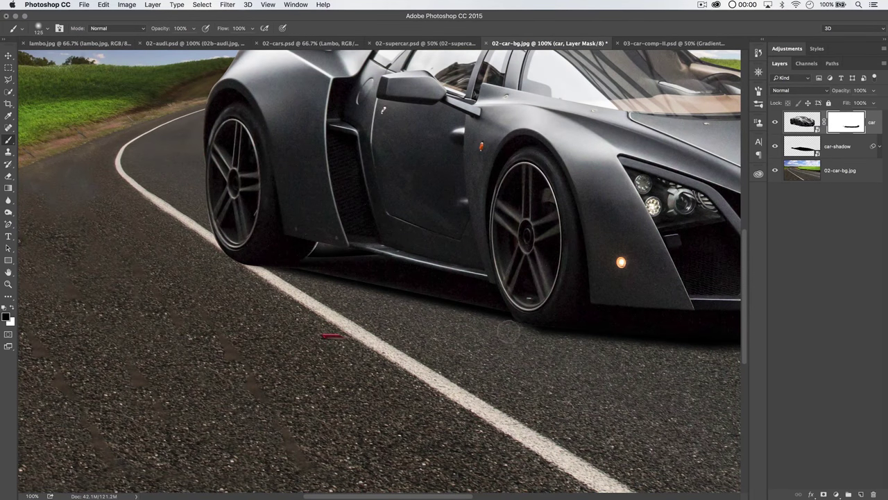
pyautogui.moveTo(494, 321); pyautogui.dragTo(319, 279)
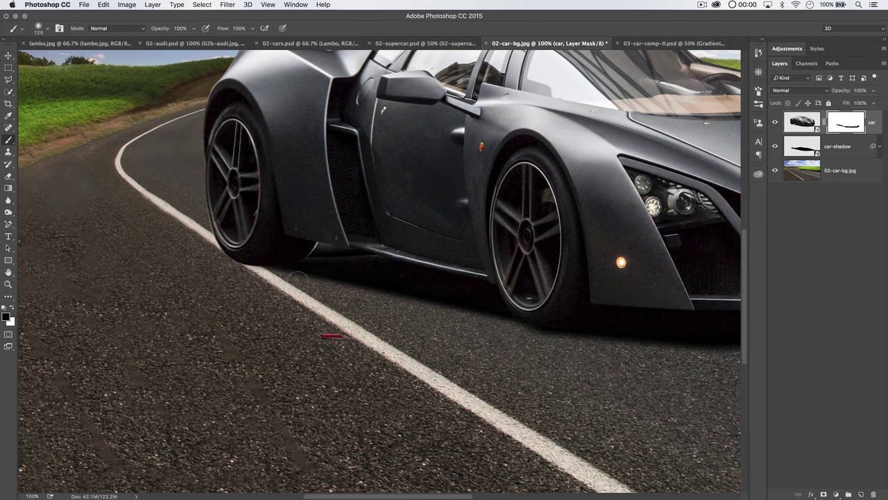
# Shrink the brush to 20 px and mask out the light fringe on the inner edge of the rear tire
pyautogui.press('[')
pyautogui.press('[')
pyautogui.press('[')
pyautogui.press('z')
pyautogui.moveTo(302, 239); pyautogui.dragTo(394, 246)
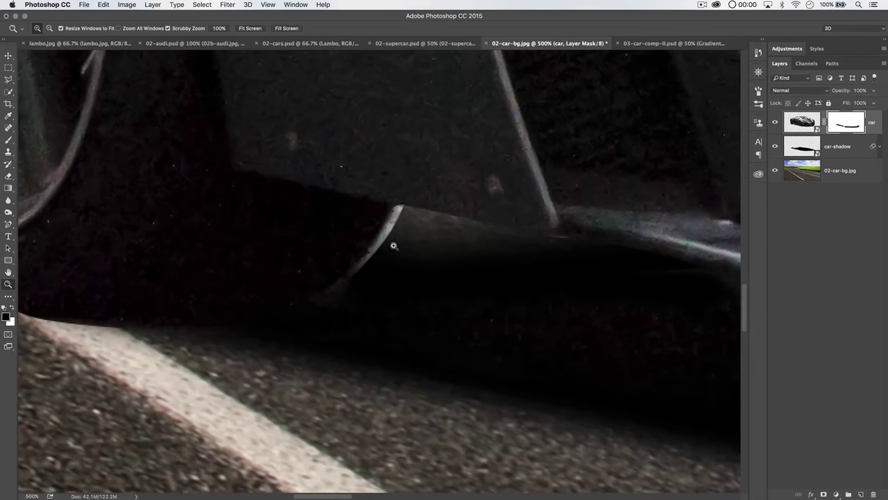
pyautogui.press('b')
pyautogui.moveTo(360, 282)
pyautogui.mouseDown()
pyautogui.moveTo(381, 264)
pyautogui.moveTo(382, 279)
pyautogui.moveTo(376, 261)
pyautogui.moveTo(387, 246)
pyautogui.moveTo(372, 261)
pyautogui.moveTo(395, 219)
pyautogui.mouseUp()
pyautogui.press('[')
pyautogui.press('[')
pyautogui.press('[')
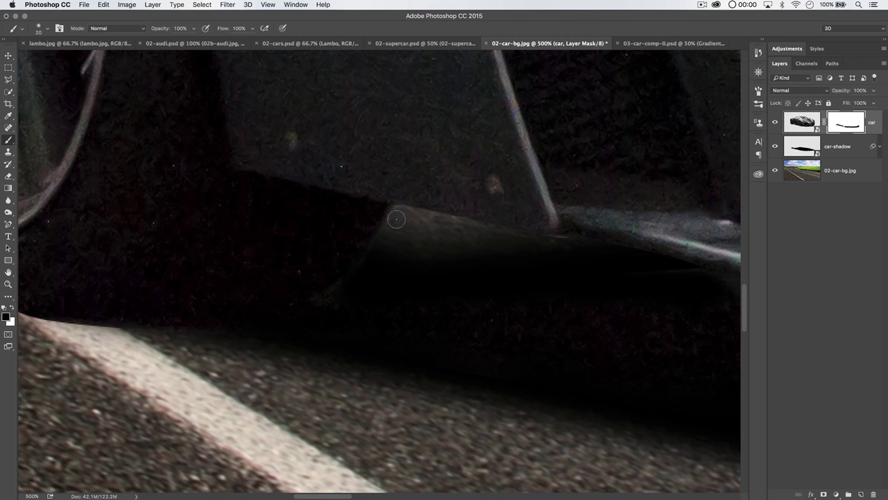
# Open the contents of the car-shadow smart object for editing
pyautogui.moveTo(337, 234); pyautogui.dragTo(604, 213)
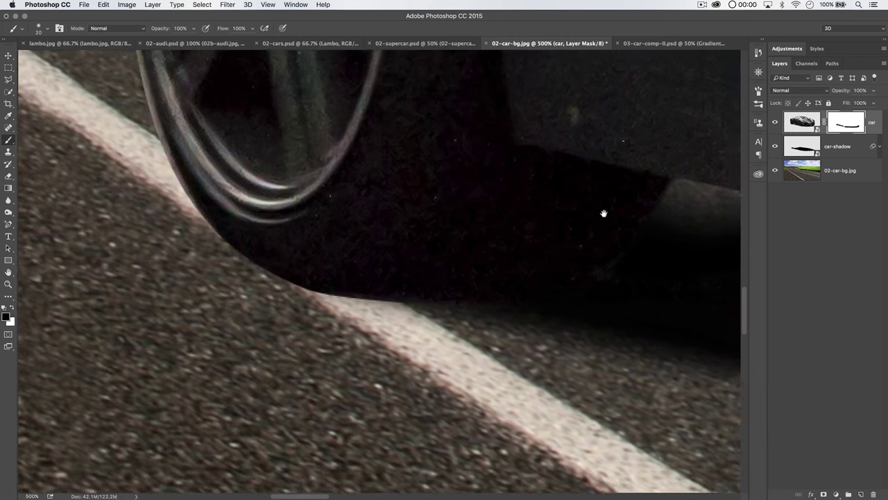
pyautogui.hscroll(-3, 363, 231)
pyautogui.hscroll(4, 436, 254)
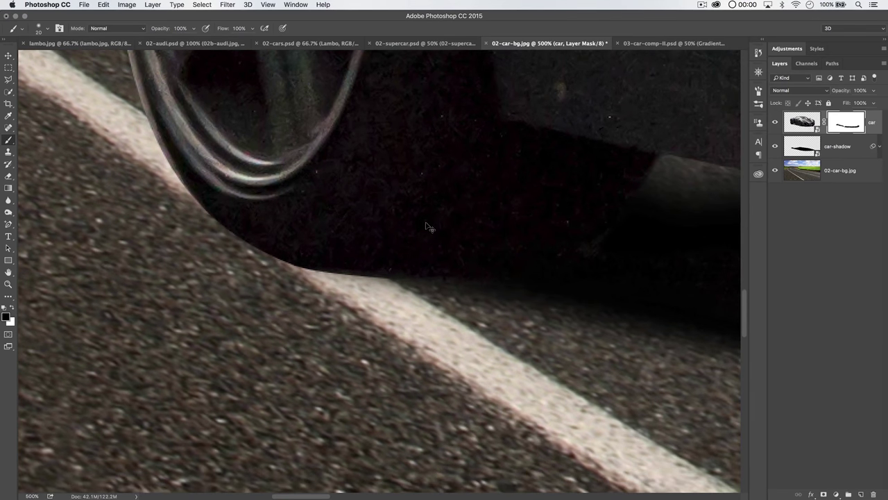
pyautogui.scroll(-5, 429, 227)
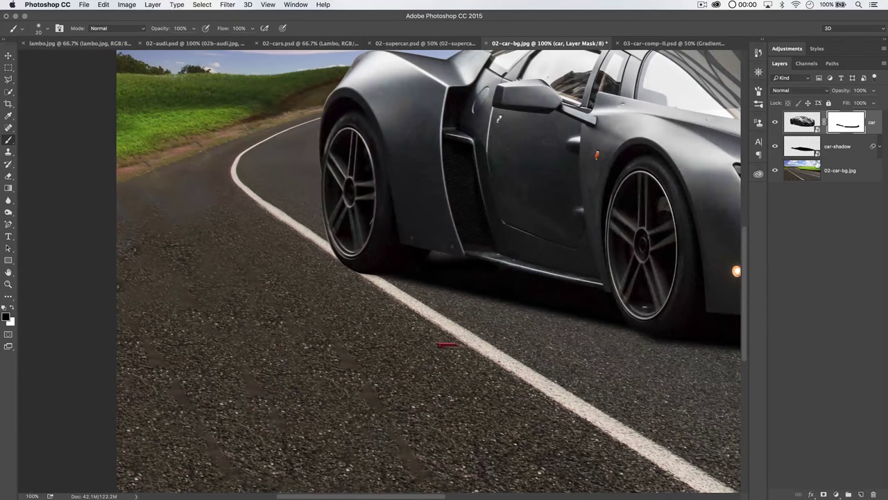
pyautogui.click(828, 151)
pyautogui.doubleClick(806, 147)
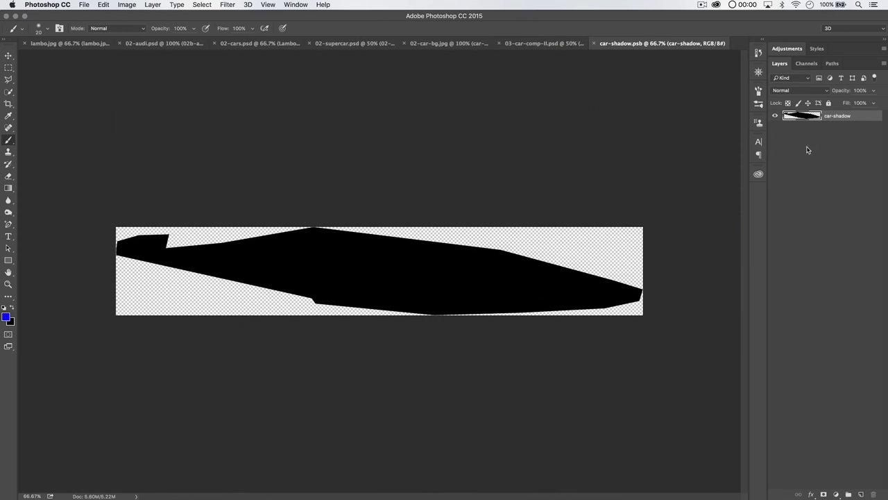
# Add a new empty layer above the car-shadow layer and make black the brush's foreground color
pyautogui.press('z')
pyautogui.moveTo(132, 251)
pyautogui.mouseDown()
pyautogui.moveTo(365, 258)
pyautogui.moveTo(290, 272)
pyautogui.mouseUp()
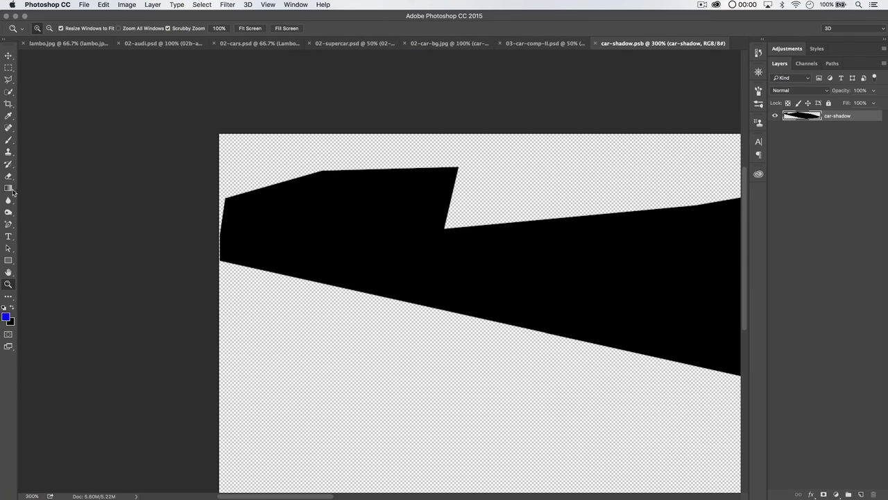
pyautogui.click(14, 141)
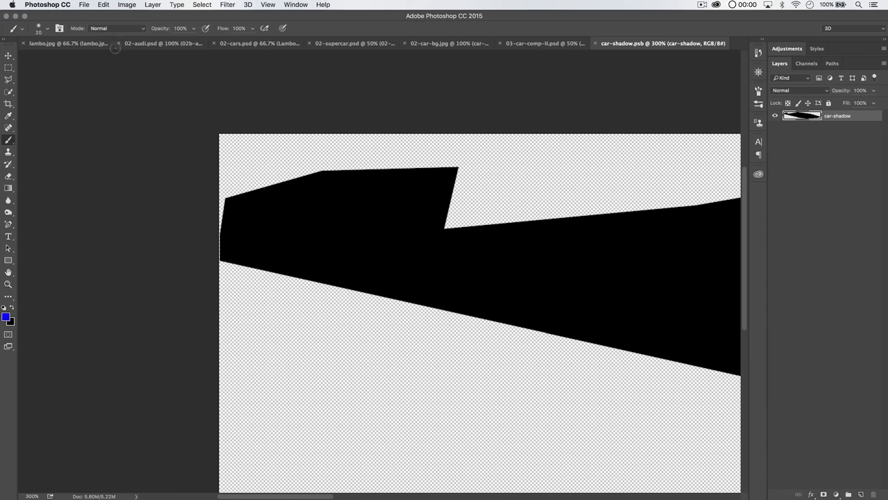
pyautogui.press('x')
pyautogui.click(859, 493)
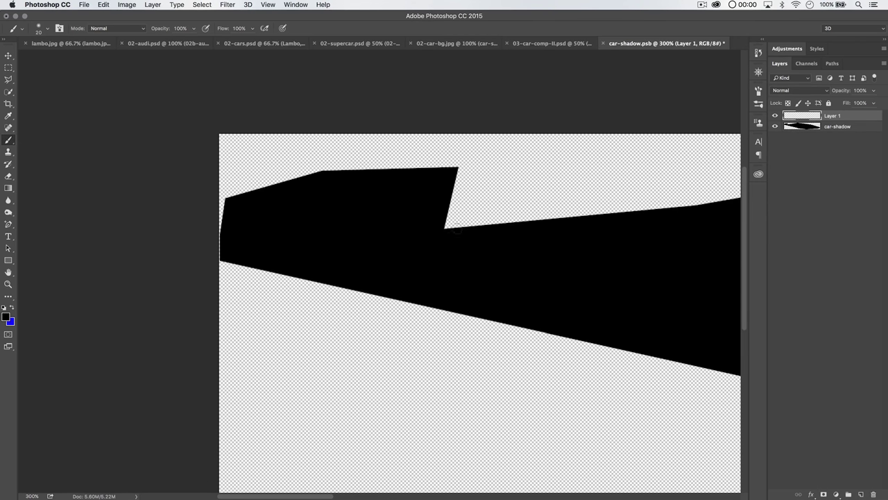
# Paint black around the shadow's rear end with a soft brush at 127 px and 70 px, and save and close the smart object
pyautogui.rightClick(276, 245)
pyautogui.moveTo(352, 257); pyautogui.dragTo(387, 258)
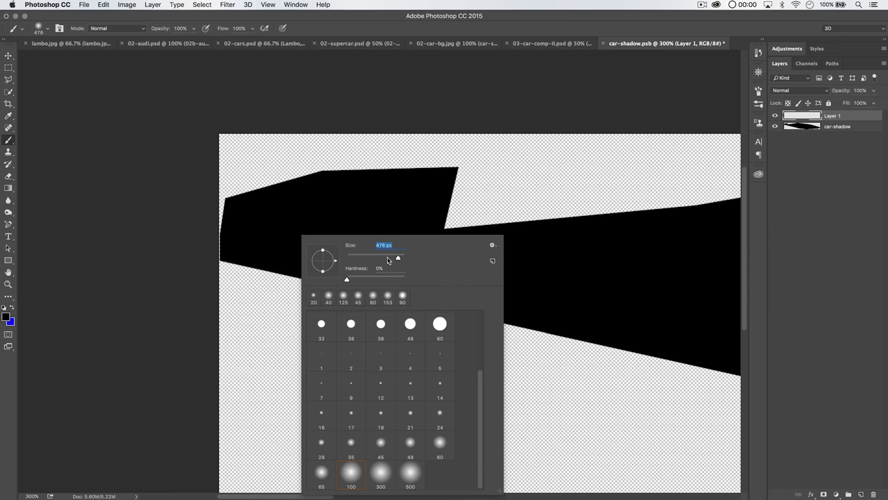
pyautogui.moveTo(270, 214); pyautogui.dragTo(236, 214)
pyautogui.press('Return')
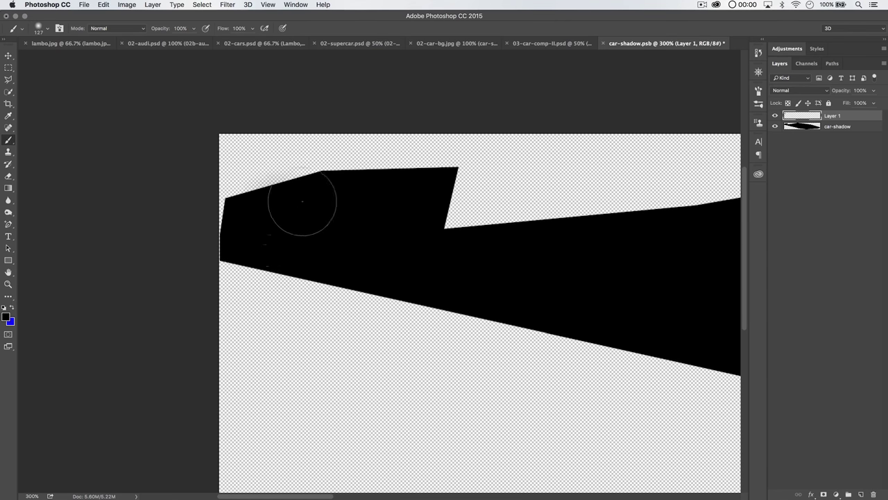
pyautogui.moveTo(253, 245)
pyautogui.mouseDown()
pyautogui.moveTo(286, 238)
pyautogui.moveTo(241, 252)
pyautogui.moveTo(327, 260)
pyautogui.moveTo(241, 252)
pyautogui.moveTo(284, 252)
pyautogui.moveTo(346, 275)
pyautogui.moveTo(377, 268)
pyautogui.moveTo(240, 260)
pyautogui.moveTo(377, 266)
pyautogui.moveTo(393, 286)
pyautogui.moveTo(225, 256)
pyautogui.moveTo(409, 296)
pyautogui.moveTo(345, 274)
pyautogui.mouseUp()
pyautogui.press('[')
pyautogui.press('[')
pyautogui.press('[')
pyautogui.press('[')
pyautogui.press('cmd+s')
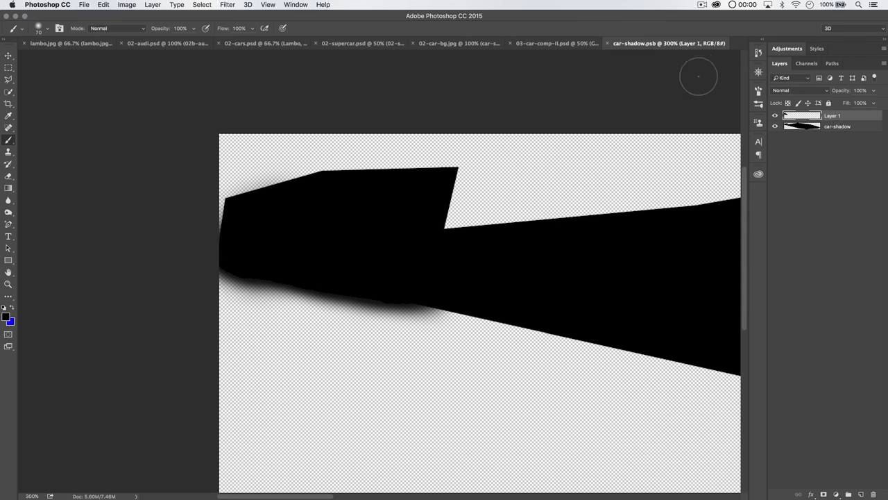
pyautogui.press('super+w')
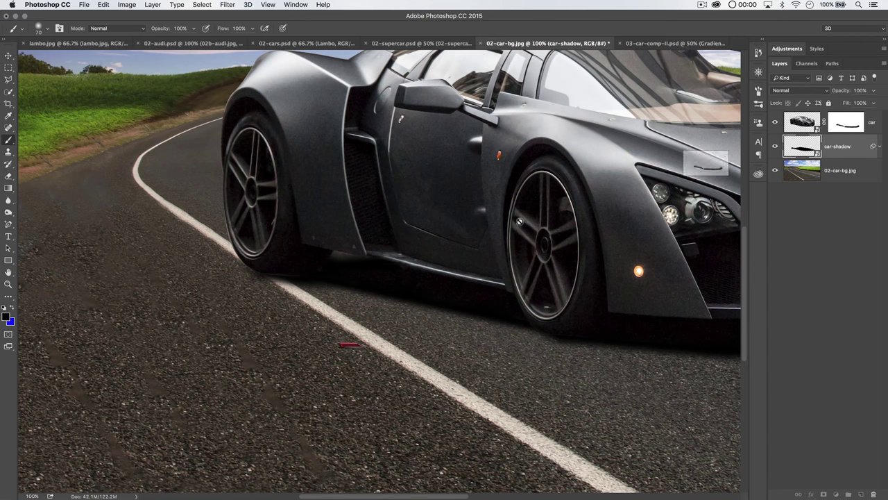
# Paint black on the car's layer mask with a 30 px brush to remove the light fringe along the rear tire's lower edge
pyautogui.hotkey('alt', ']')
pyautogui.press('z')
pyautogui.click(284, 274)
pyautogui.click(385, 260)
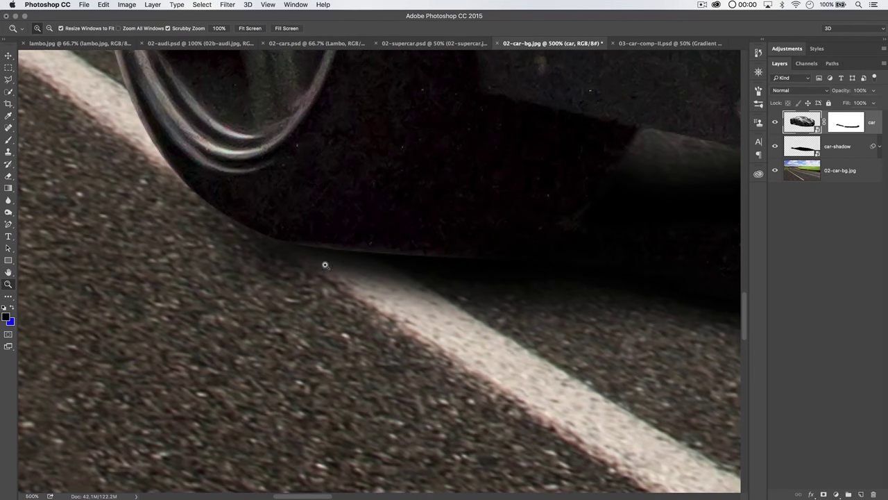
pyautogui.press('b')
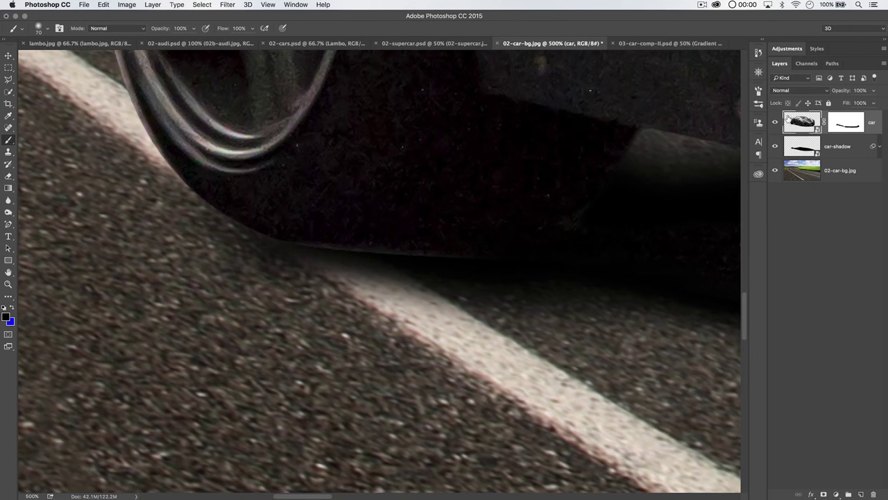
pyautogui.click(843, 122)
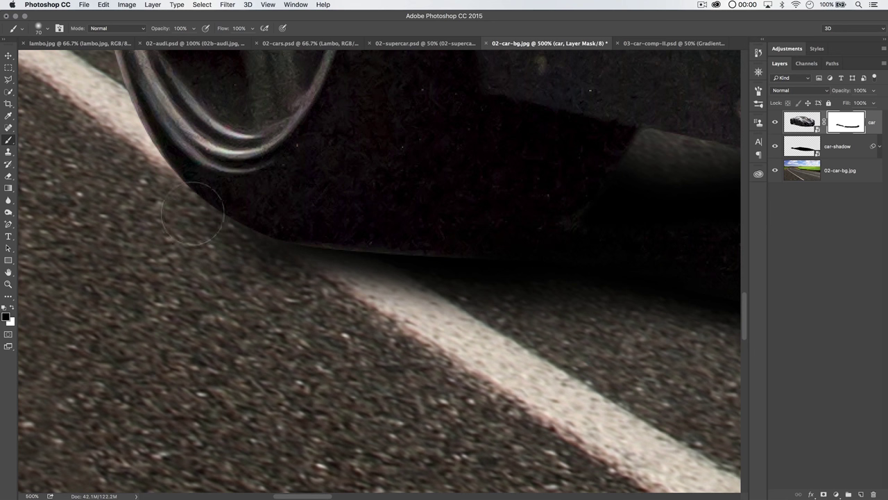
pyautogui.press('[')
pyautogui.press('[')
pyautogui.press('[')
pyautogui.press('[')
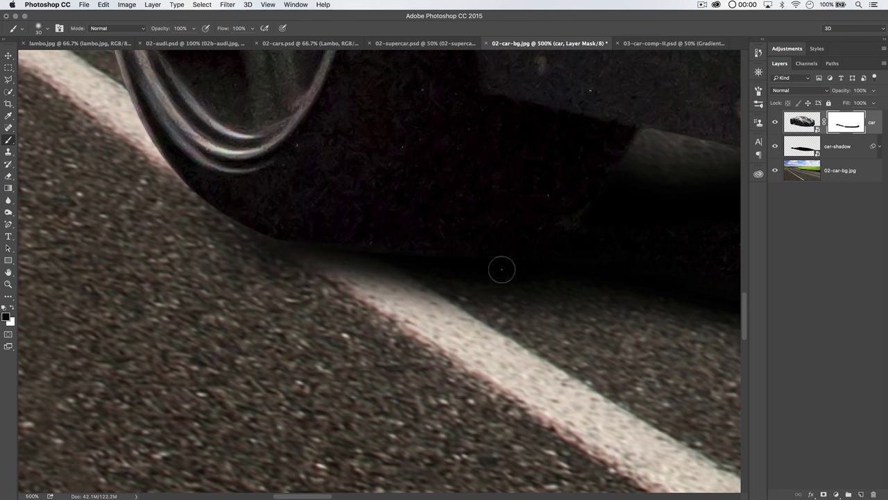
pyautogui.scroll(-3, 524, 257)
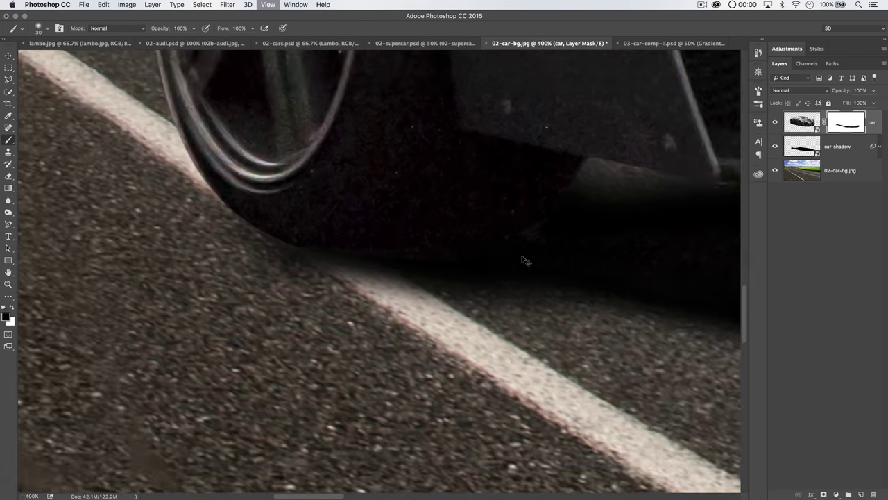
# Set the opacity of the car-shadow layer to 93%
pyautogui.scroll(-3, 524, 259)
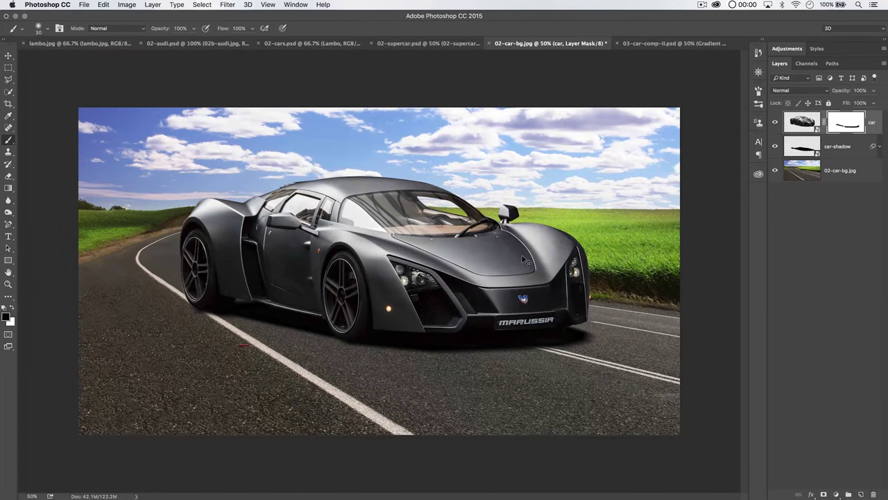
pyautogui.press('z')
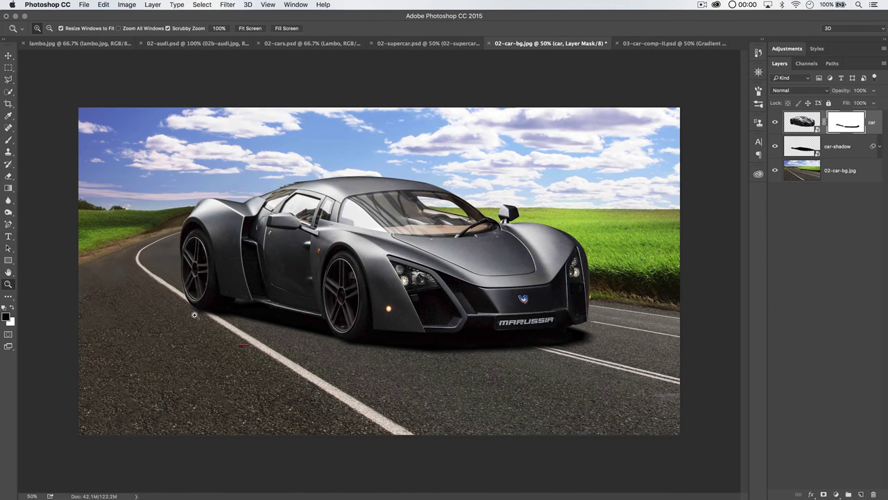
pyautogui.click(811, 143)
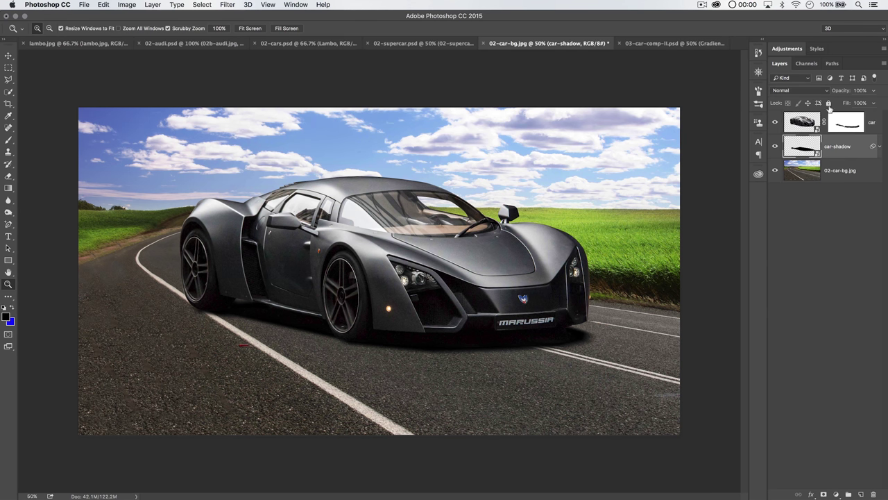
pyautogui.click(840, 90)
pyautogui.moveTo(839, 91); pyautogui.dragTo(836, 92)
pyautogui.press('Return')
# Compare the composite with and without the car-shadow layer and inspect the whole image at smaller scales
pyautogui.click(775, 146)
pyautogui.click(775, 146)
pyautogui.click(775, 145)
pyautogui.click(776, 145)
pyautogui.press('super+minus')
pyautogui.press('super+minus')
pyautogui.press('super+minus')
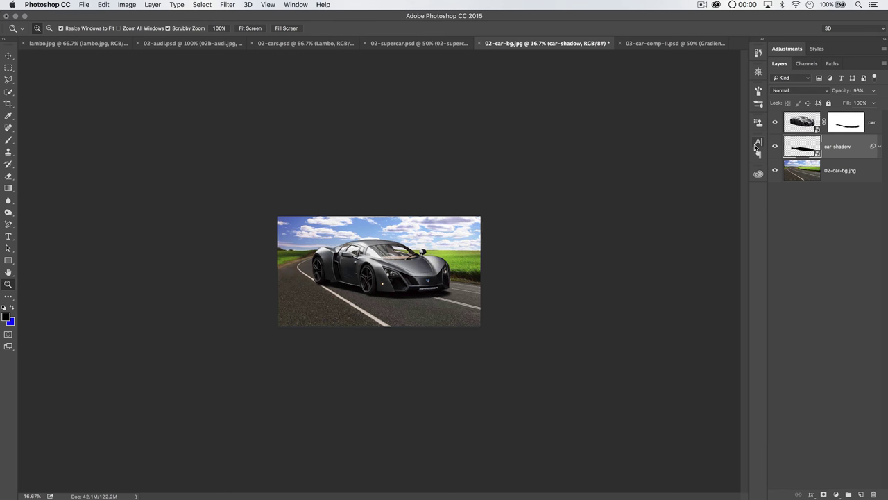
pyautogui.press('super+plus')
pyautogui.press('super+plus')
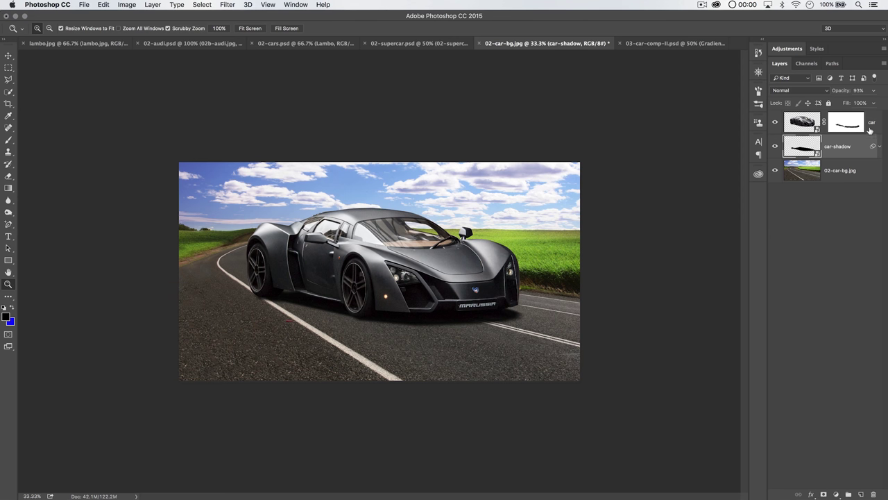
# Group the car and car-shadow layers and name the group supercar
pyautogui.click(871, 126)
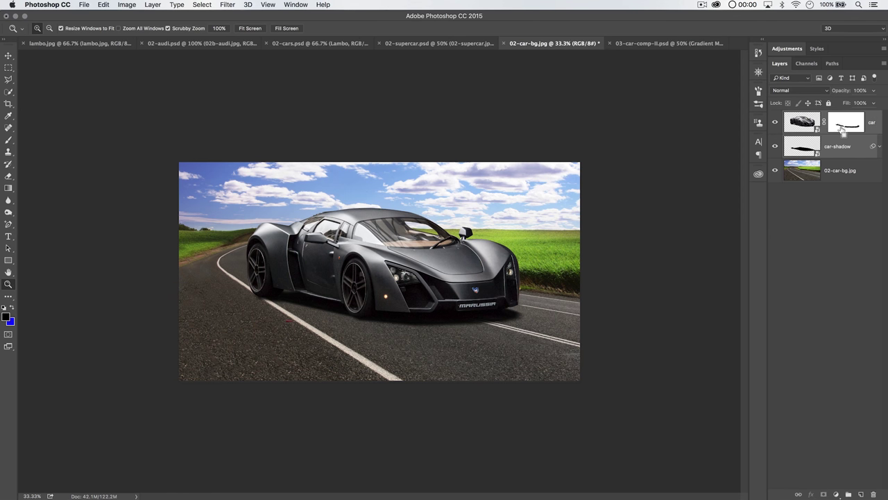
pyautogui.press('super+g')
pyautogui.doubleClick(808, 116)
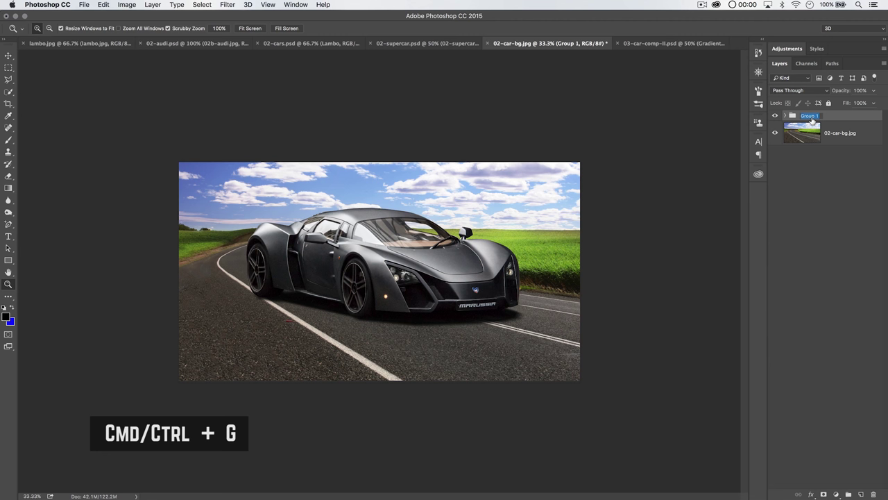
pyautogui.write('cupercar')
pyautogui.press('Return')
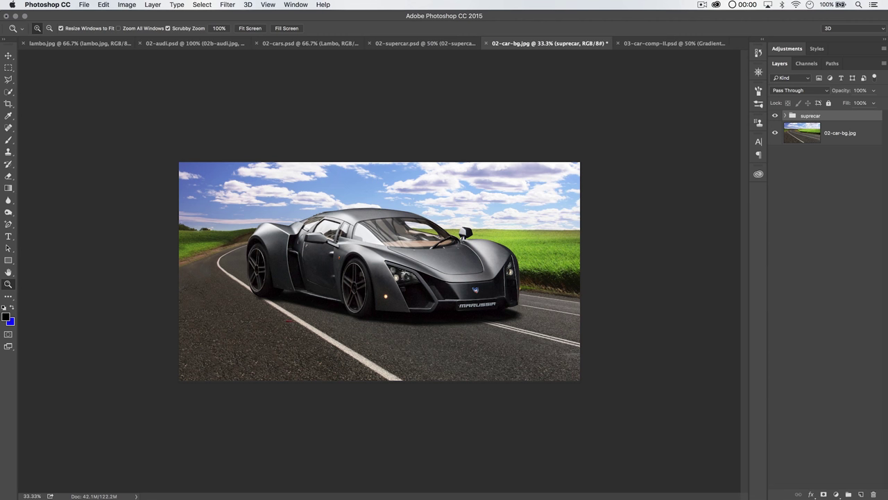
pyautogui.write('c')
pyautogui.write('upercar')
pyautogui.press('Return')
pyautogui.rightClick(833, 117)
pyautogui.click(783, 213)
pyautogui.click(785, 116)
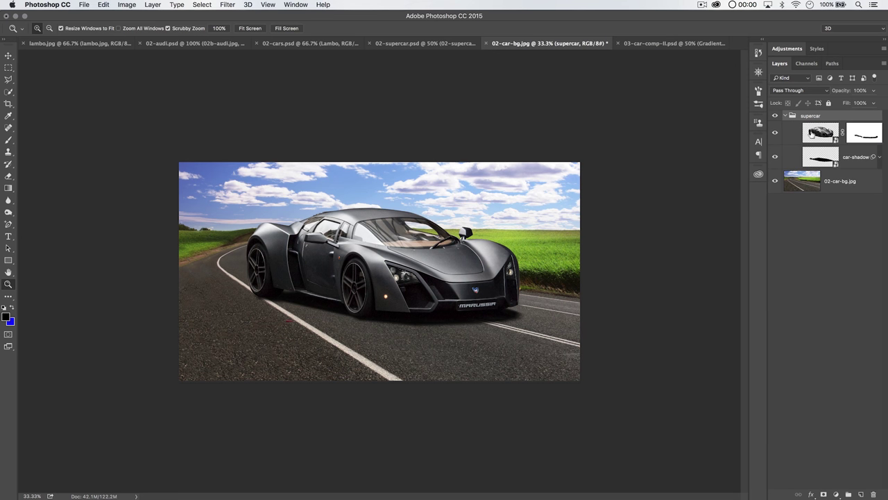
pyautogui.click(784, 116)
# Scale the supercar group down proportionally to a small, distant car and place it on the road beside the grass field
pyautogui.press('super+t')
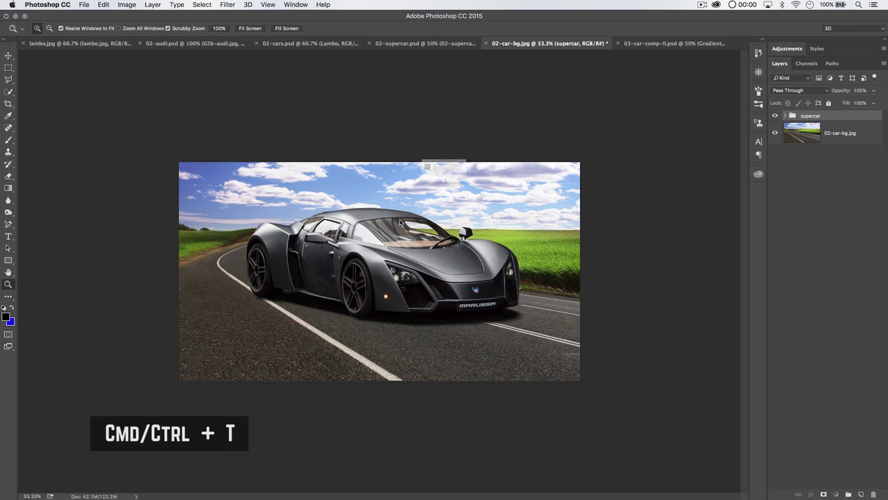
pyautogui.click(513, 206)
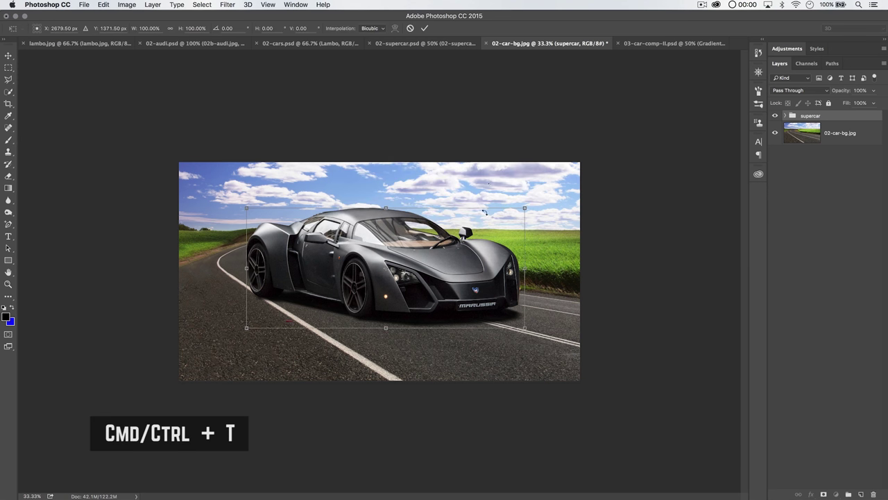
pyautogui.moveTo(520, 204); pyautogui.dragTo(364, 268)
pyautogui.press('Return')
pyautogui.press('z')
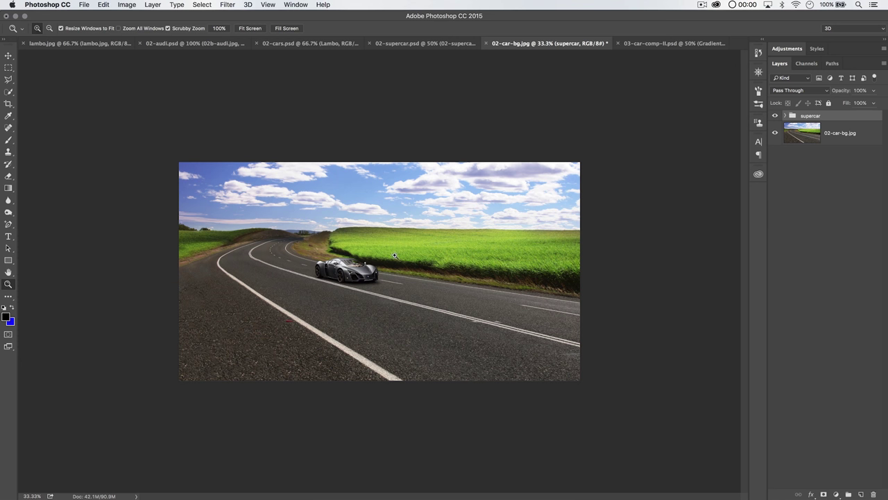
# Try enlarging the supercar group to about 399% across the foreground road, then undo the transform
pyautogui.hotkey('ctrl', 't')
pyautogui.click(515, 205)
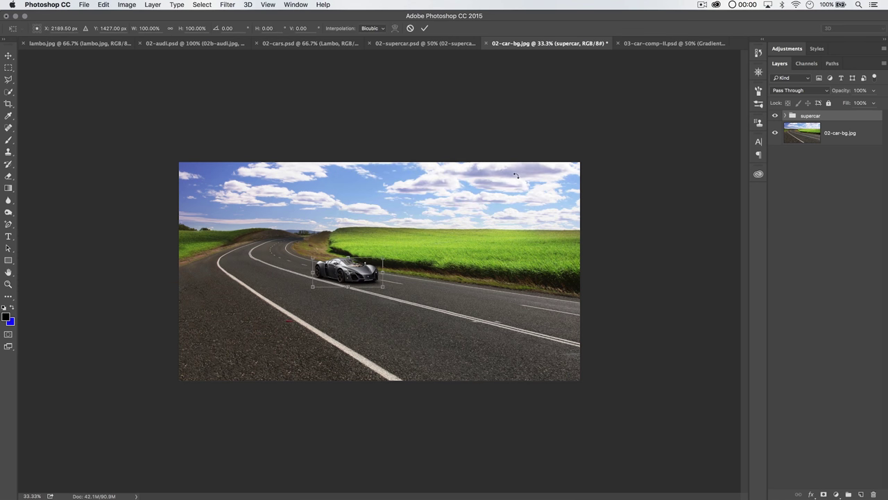
pyautogui.moveTo(385, 254); pyautogui.dragTo(421, 272)
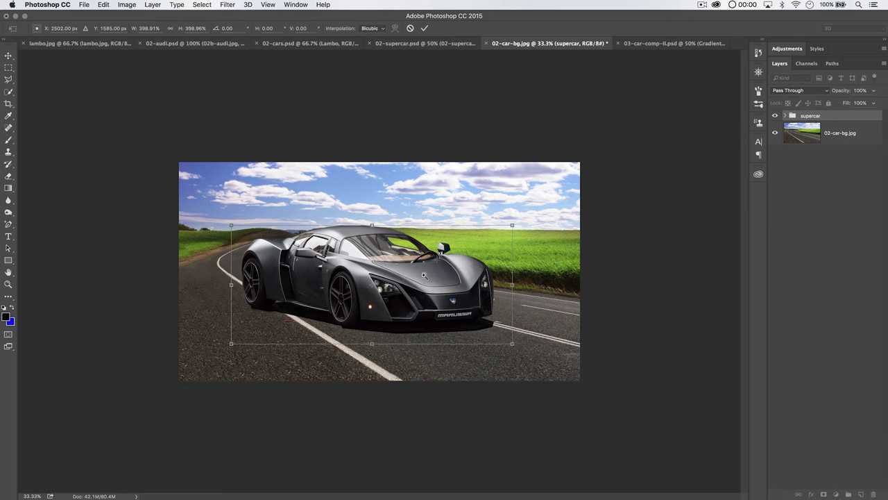
pyautogui.press('Return')
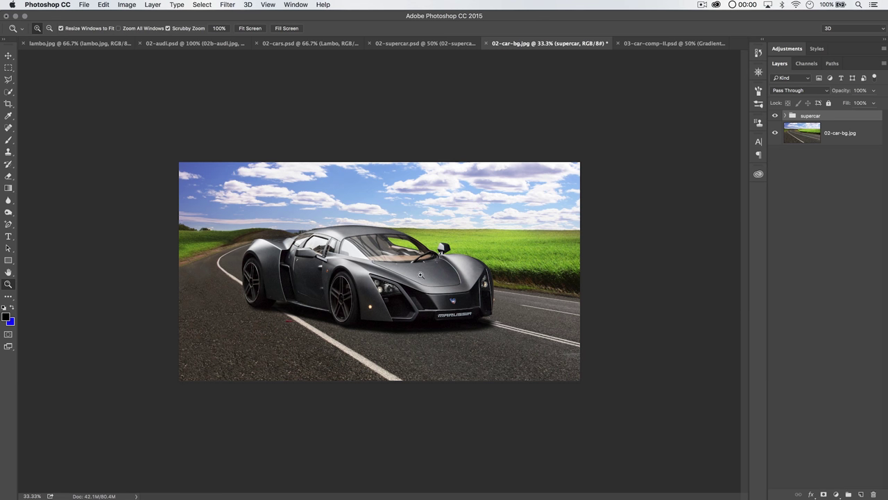
pyautogui.press('super+z')
# Move the supercar group back along the road to the far bend and enlarge it slightly
pyautogui.press('v')
pyautogui.moveTo(345, 265); pyautogui.dragTo(304, 268)
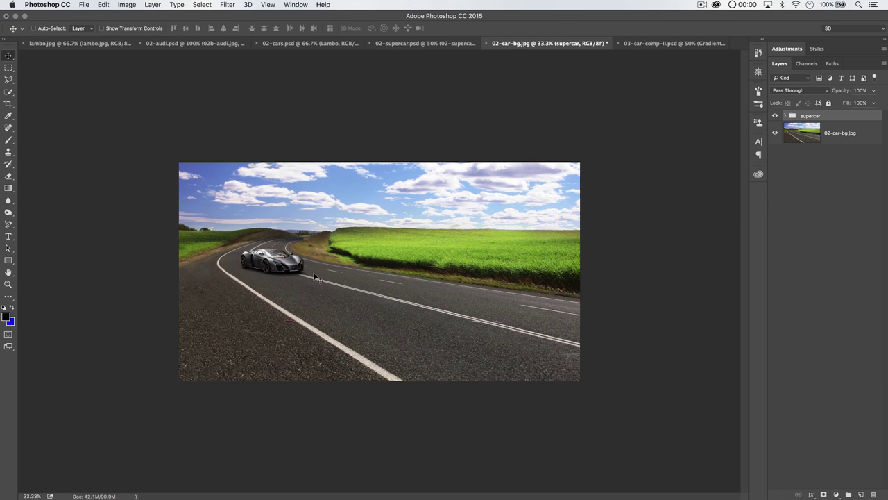
pyautogui.moveTo(268, 262); pyautogui.dragTo(278, 272)
pyautogui.press('super+t')
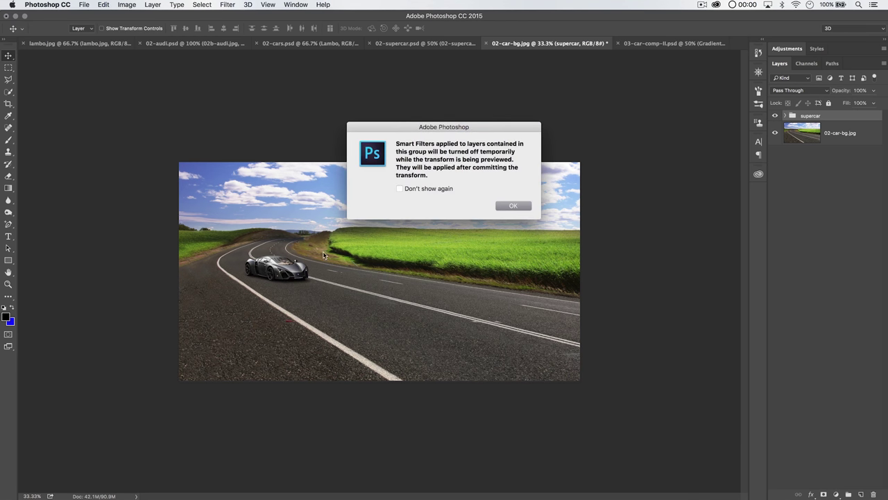
pyautogui.click(511, 206)
pyautogui.moveTo(310, 252)
pyautogui.mouseDown()
pyautogui.moveTo(336, 229)
pyautogui.moveTo(304, 261)
pyautogui.mouseUp()
pyautogui.press('Return')
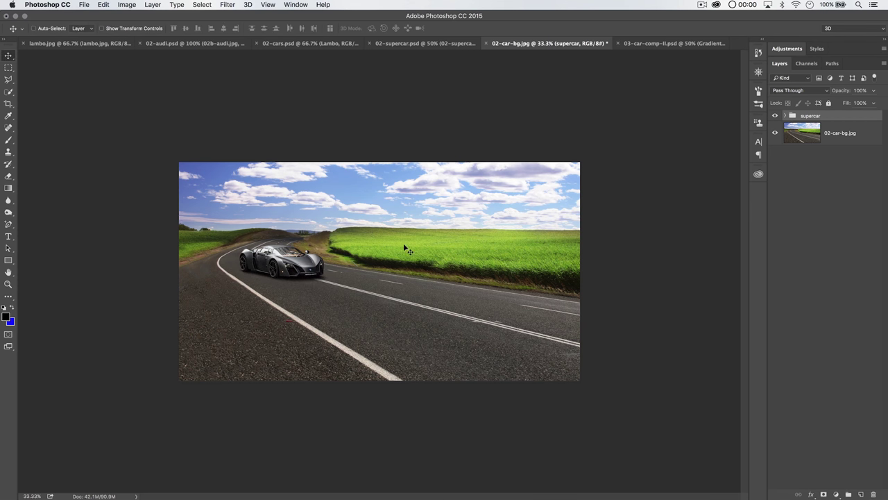
# Move the supercar group toward the foreground, scale it to about 210%, and place it between the road's white lines near the bend
pyautogui.moveTo(295, 261); pyautogui.dragTo(448, 308)
pyautogui.hotkey('ctrl', 't')
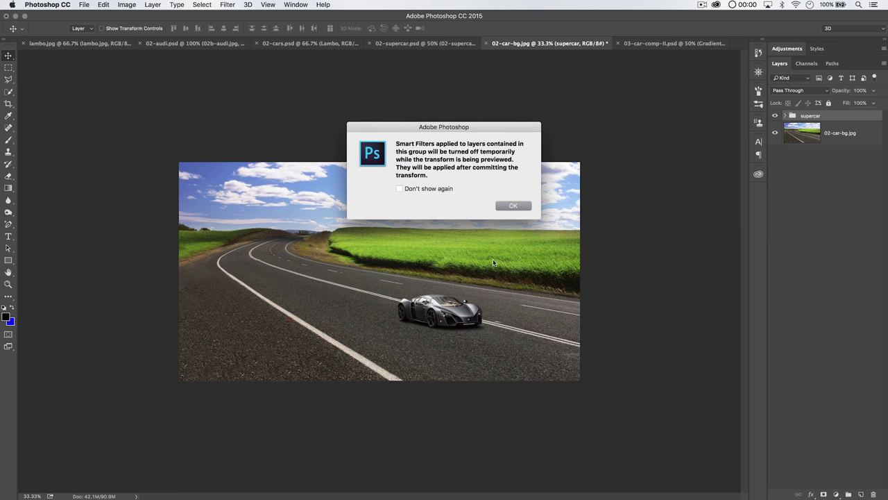
pyautogui.click(514, 210)
pyautogui.moveTo(485, 292); pyautogui.dragTo(374, 276)
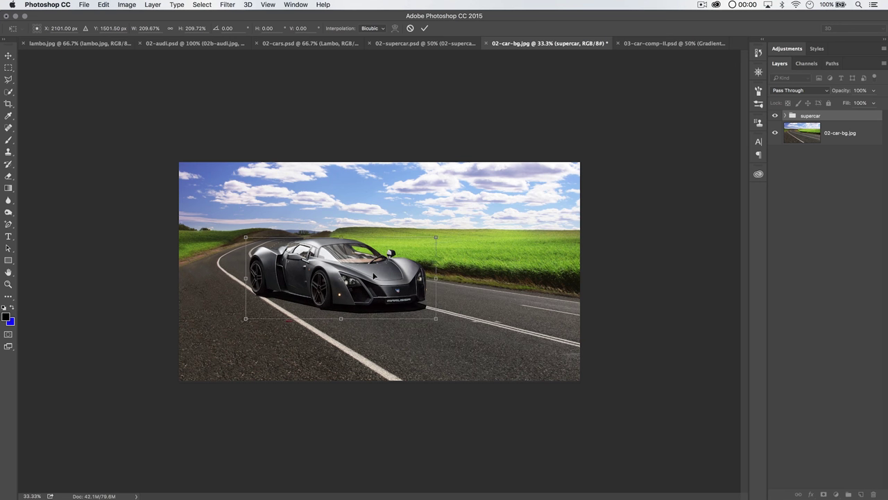
pyautogui.press('Return')
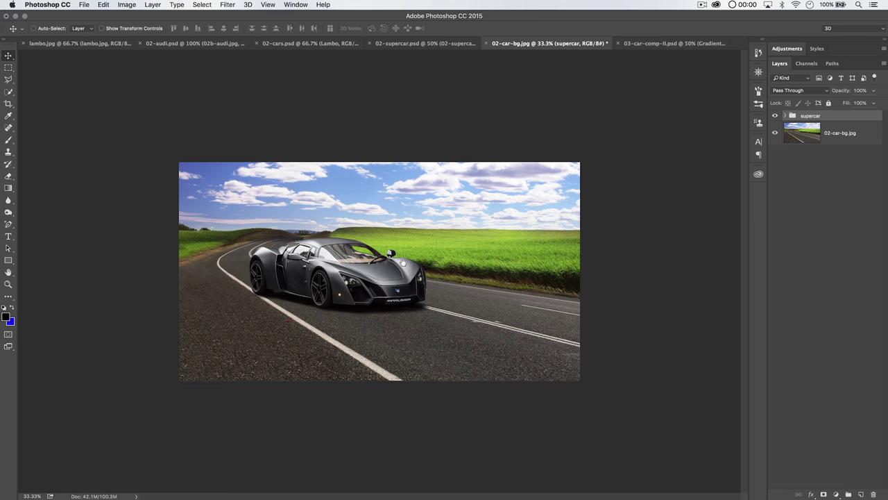
# Extend the canvas width to 350 percent with the anchor at the middle right, adding the new space on the left
pyautogui.press('super+minus')
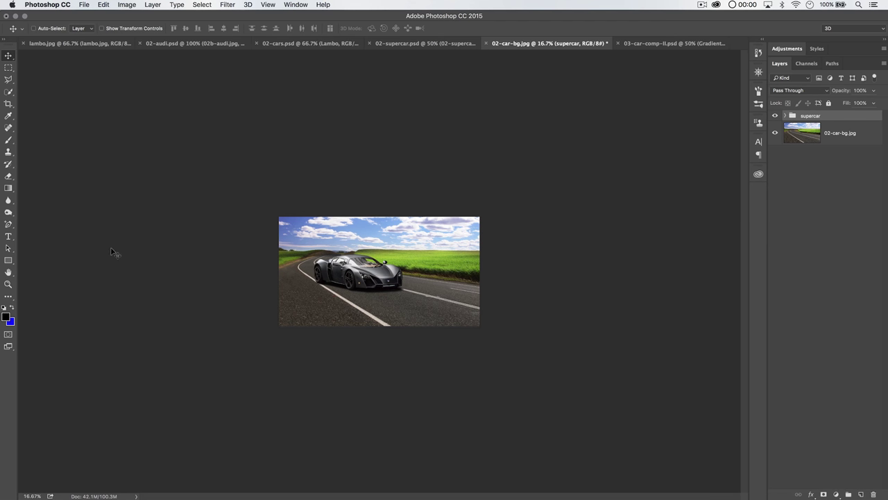
pyautogui.click(127, 5)
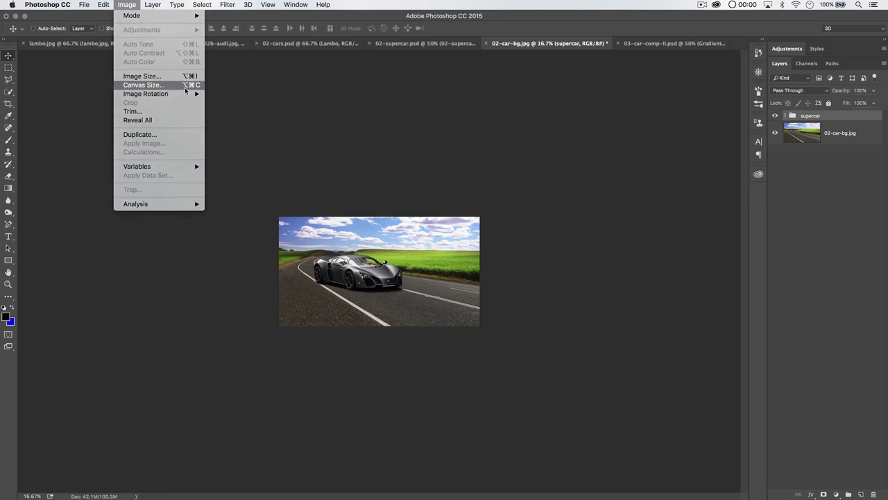
pyautogui.click(174, 85)
pyautogui.click(250, 258)
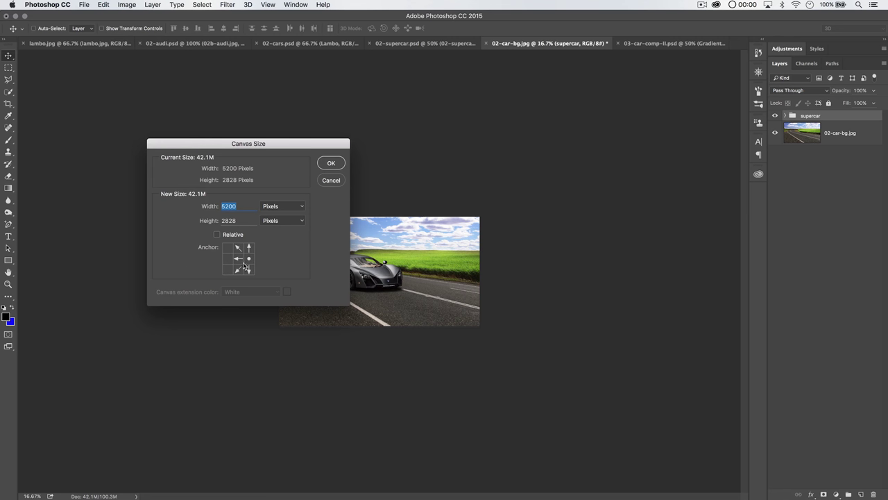
pyautogui.click(282, 207)
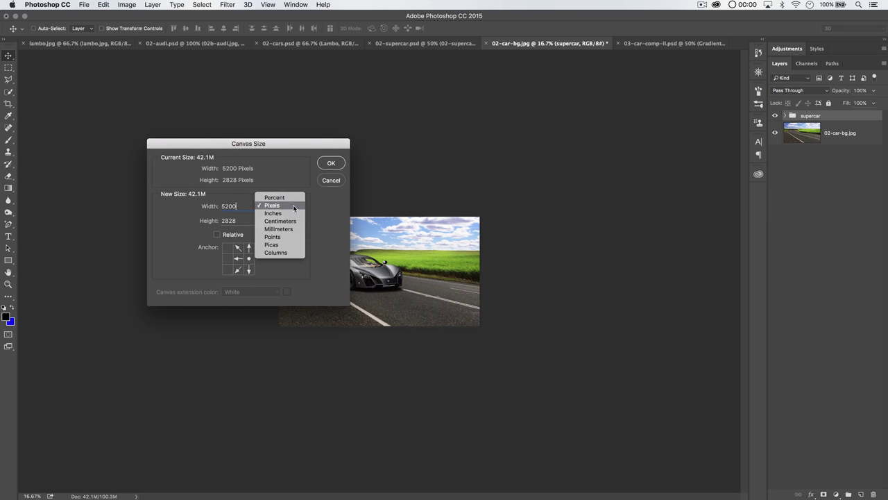
pyautogui.click(274, 204)
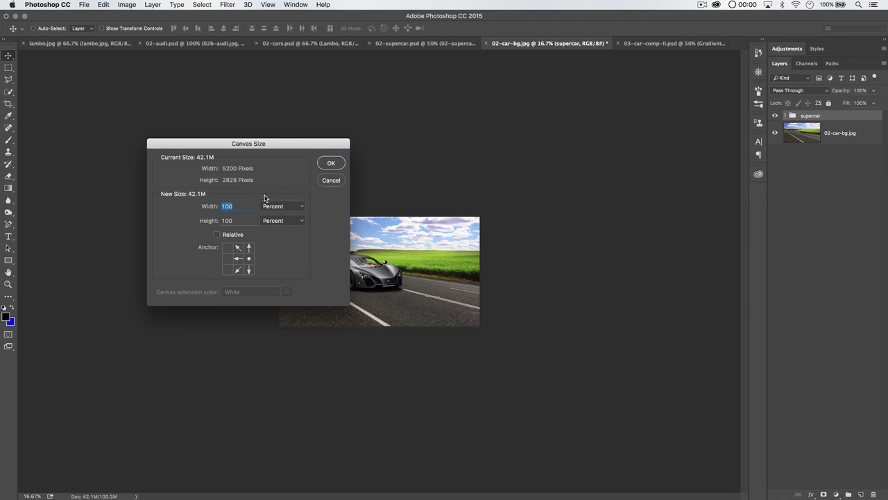
pyautogui.write('350')
pyautogui.click(330, 163)
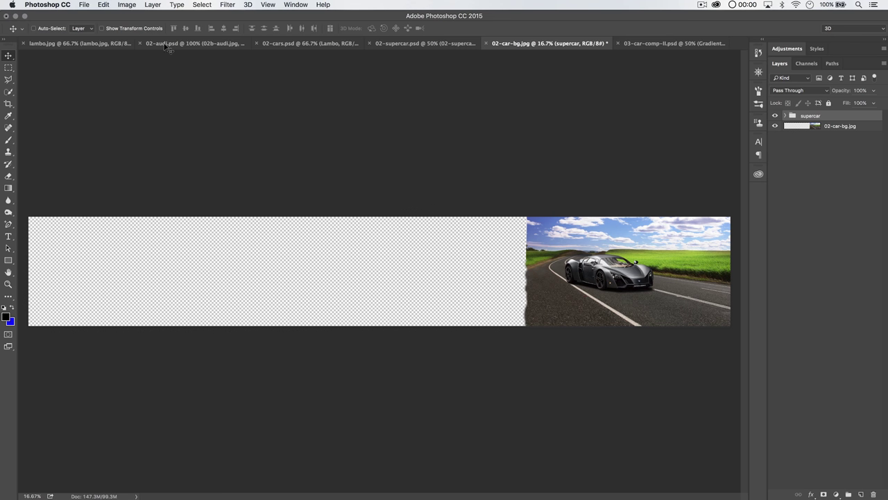
# Resize the image proportionally to a height of 1680 pixels
pyautogui.click(127, 5)
pyautogui.click(147, 79)
pyautogui.press('Tab')
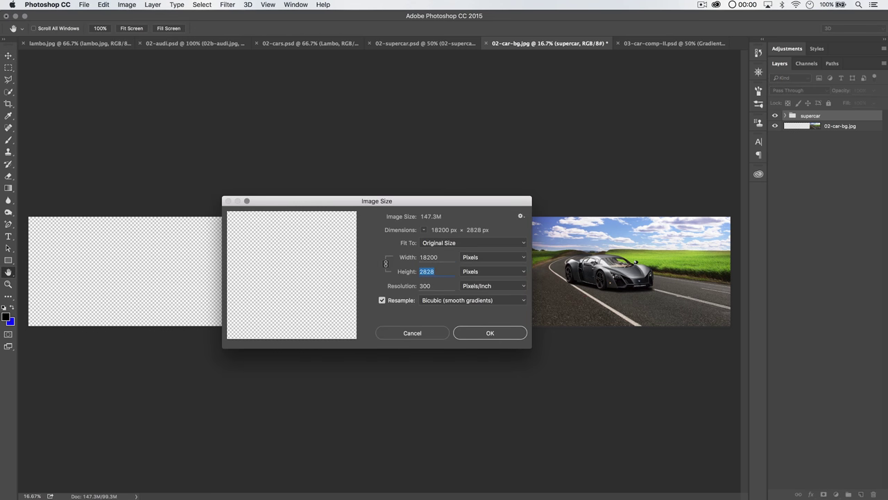
pyautogui.write('1680')
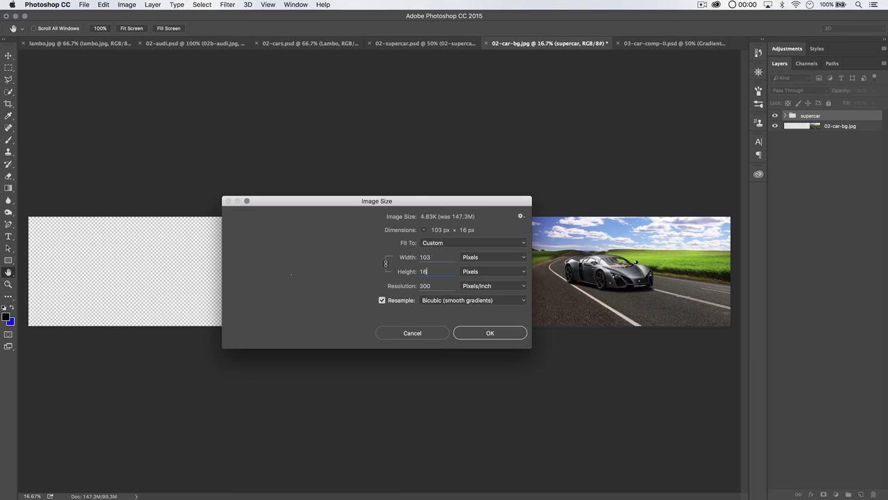
pyautogui.click(497, 336)
# Hide the supercar group so only the road background shows beside the empty canvas
pyautogui.press('v')
pyautogui.press('super+0')
pyautogui.press('super+plus')
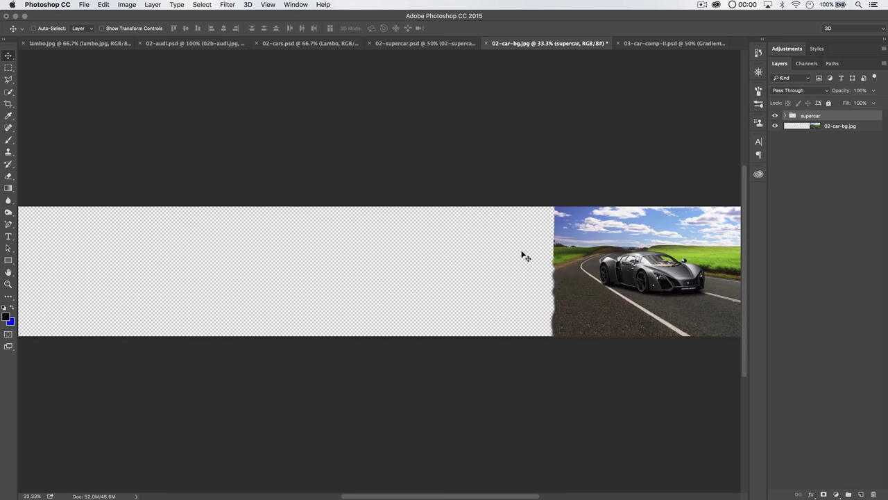
pyautogui.hscroll(6, 525, 257)
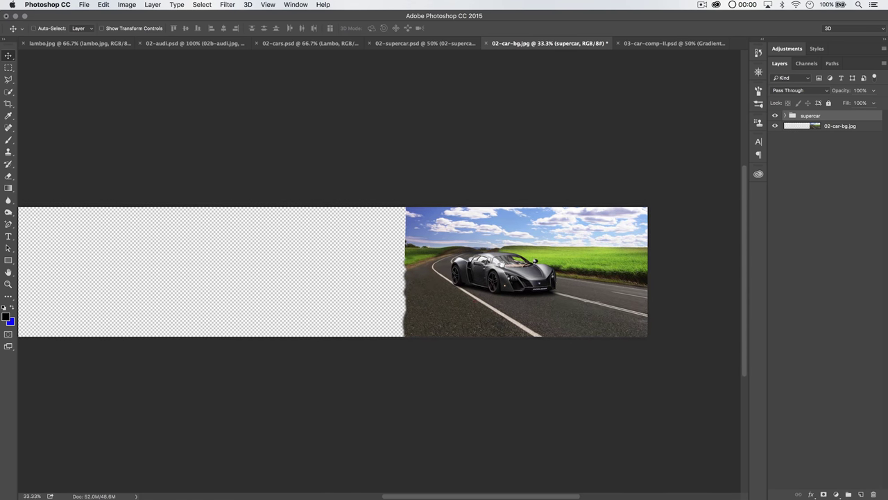
pyautogui.hscroll(-2, 501, 262)
pyautogui.hscroll(2, 581, 197)
pyautogui.scroll(-1, 580, 198)
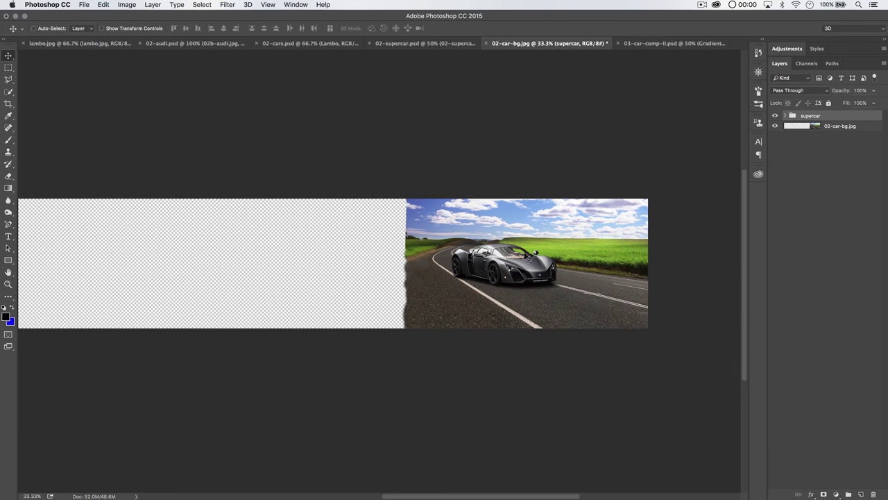
pyautogui.click(775, 116)
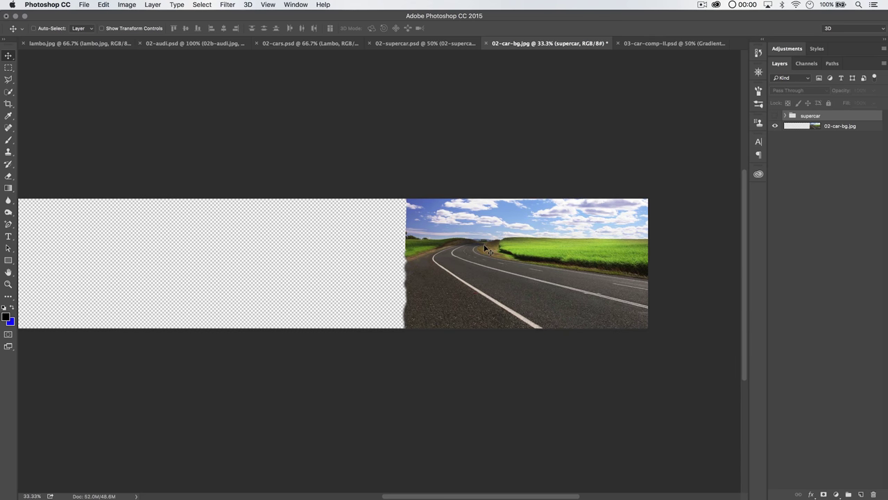
# Look through the open source car images to compare their angles, and return to the road background document
pyautogui.click(78, 49)
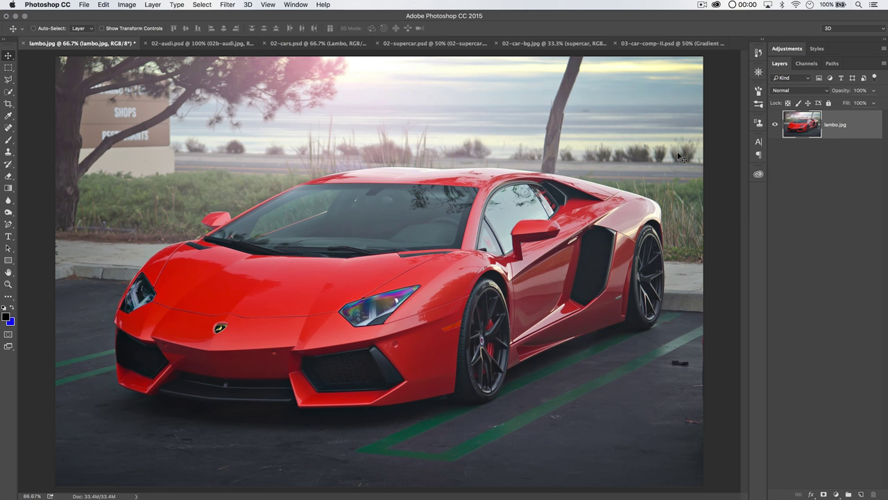
pyautogui.click(166, 43)
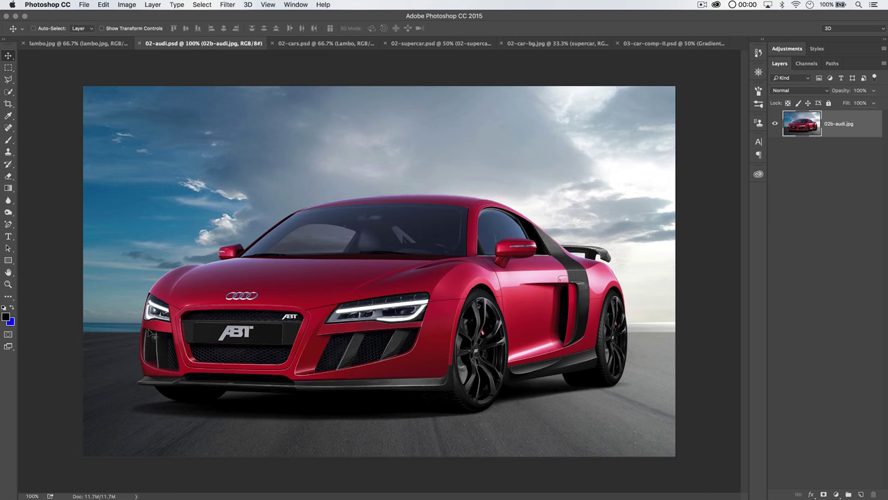
pyautogui.click(77, 43)
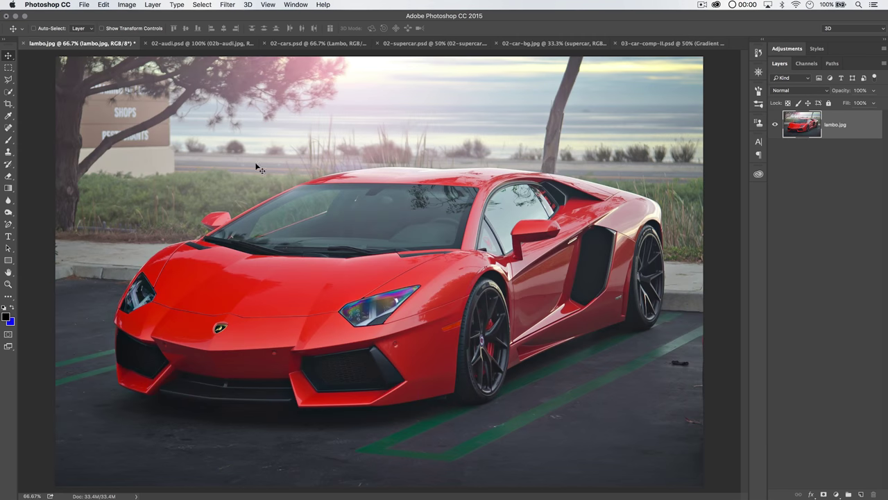
pyautogui.click(318, 43)
pyautogui.click(423, 43)
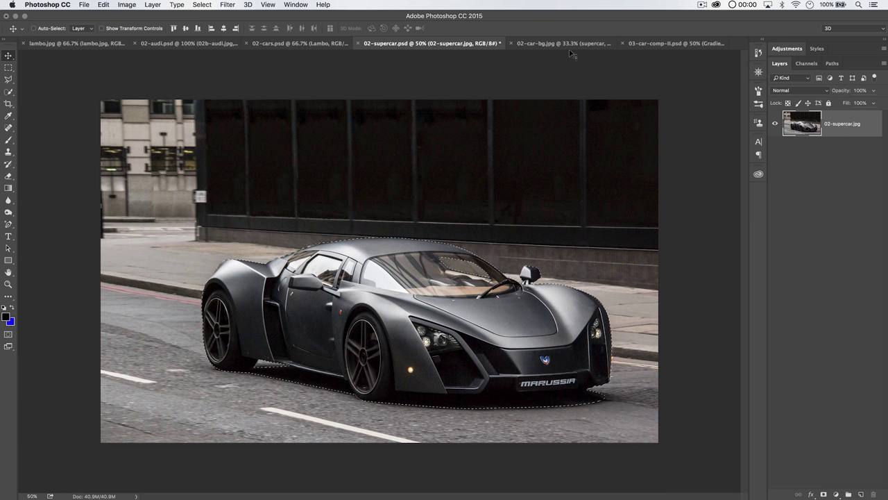
pyautogui.moveTo(465, 234); pyautogui.dragTo(656, 243)
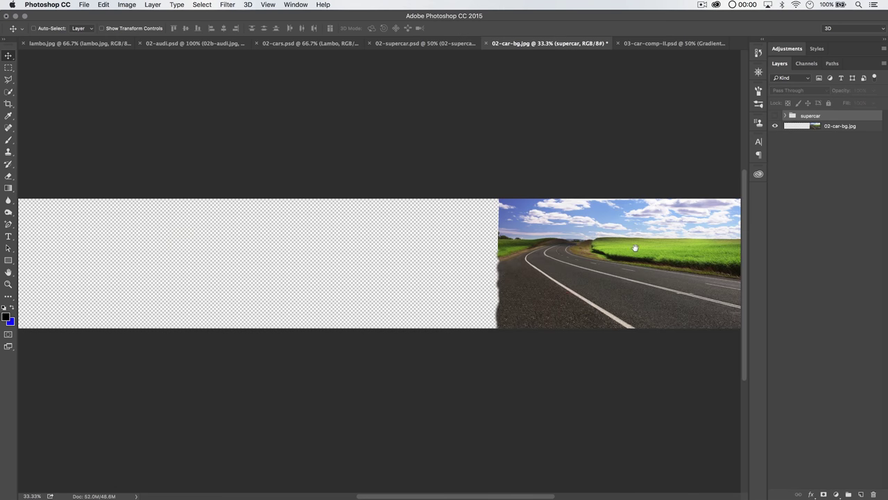
pyautogui.hscroll(5, 587, 249)
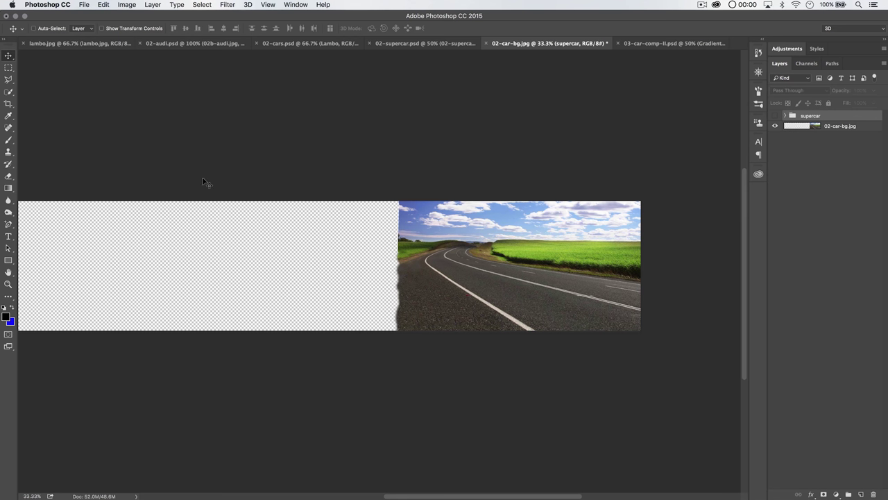
# Draw a blue horizontal line, 10 px in weight and about 11012 px long, along the road's horizon across the whole canvas
pyautogui.press('u')
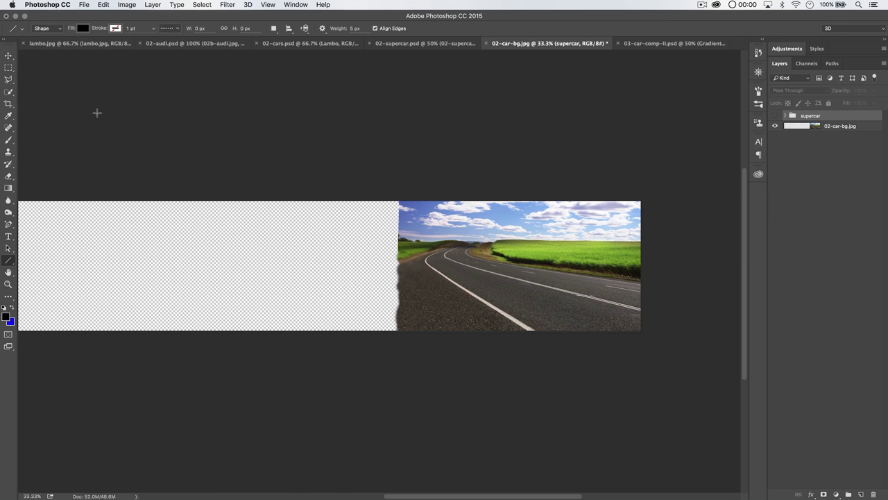
pyautogui.click(82, 28)
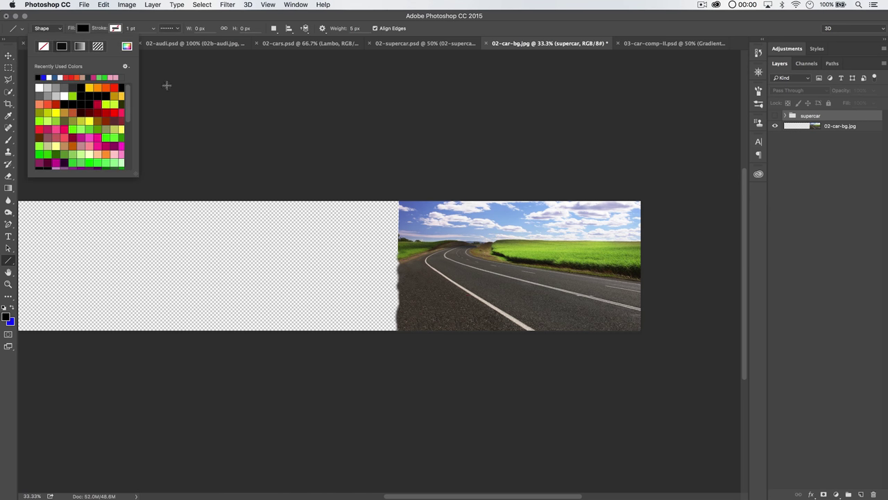
pyautogui.click(43, 76)
pyautogui.click(81, 29)
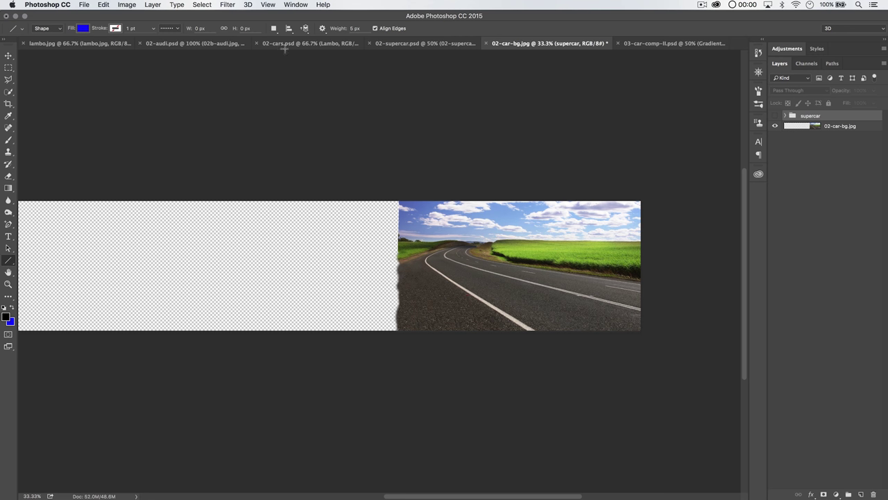
pyautogui.click(354, 29)
pyautogui.moveTo(639, 240); pyautogui.dragTo(392, 242)
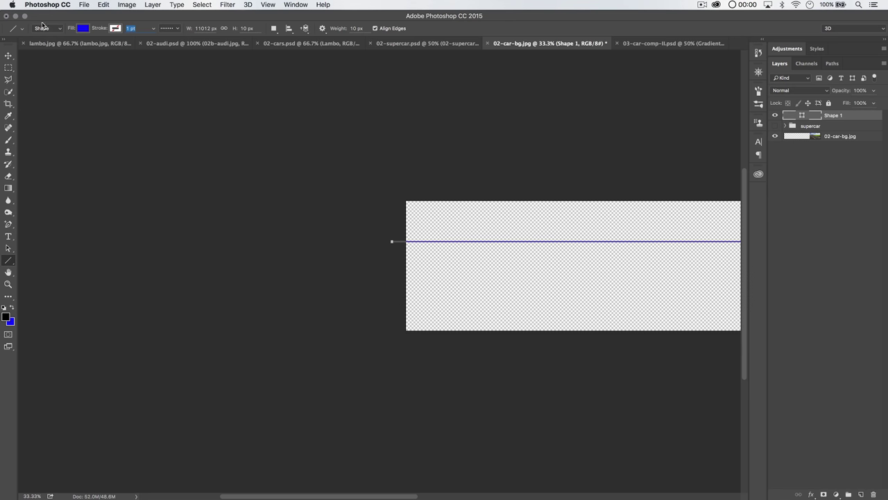
pyautogui.press('Return')
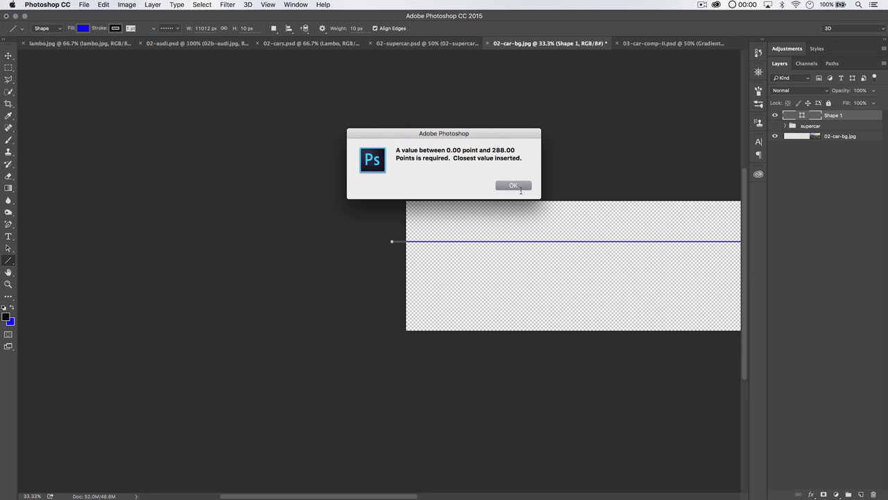
pyautogui.click(520, 186)
pyautogui.hscroll(3, 520, 201)
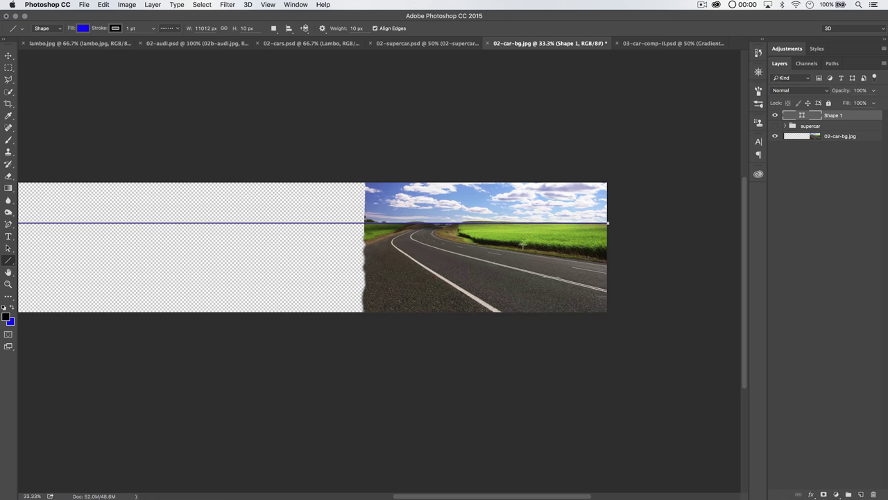
# Remove the stroke from the horizon line, leaving only its blue fill
pyautogui.press('z')
pyautogui.moveTo(444, 224); pyautogui.dragTo(414, 201)
pyautogui.press('v')
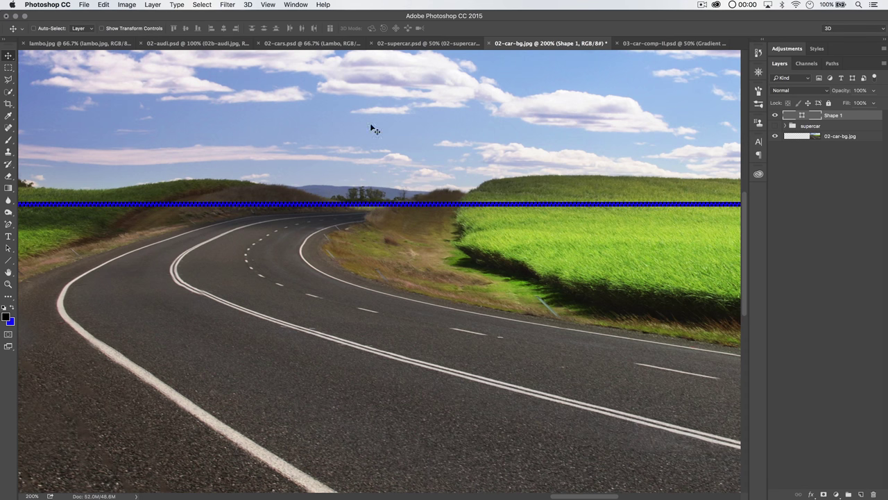
pyautogui.click(11, 259)
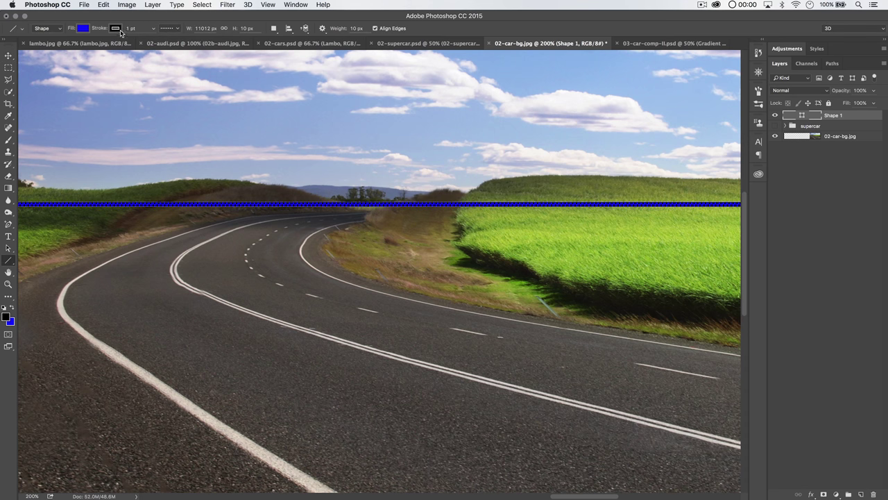
pyautogui.click(83, 28)
pyautogui.click(76, 48)
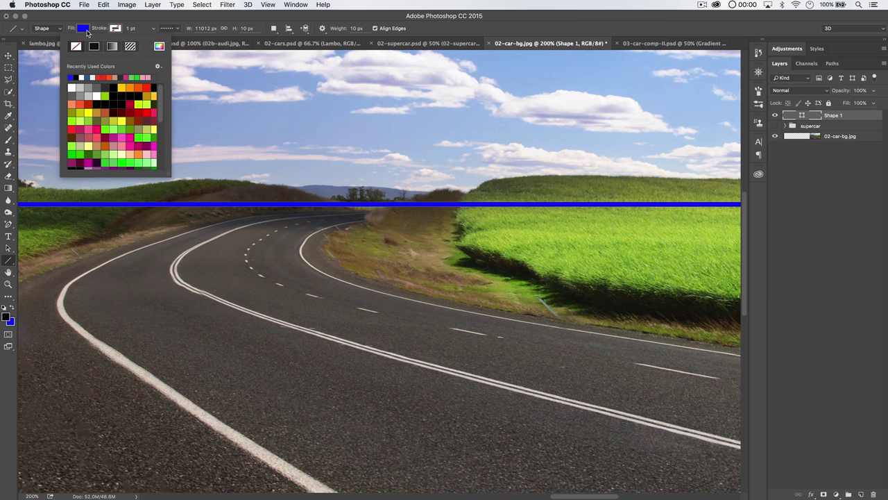
pyautogui.click(397, 136)
# Show the supercar group again beneath the horizon line
pyautogui.press('super+minus')
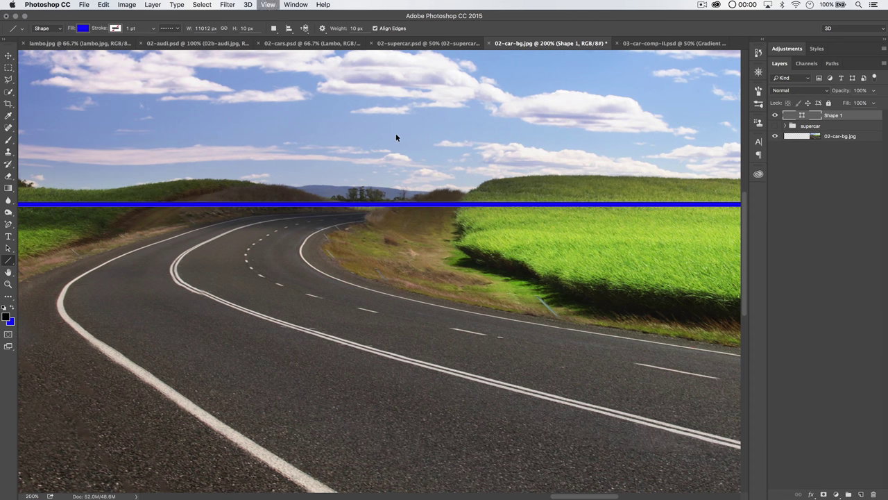
pyautogui.press('super+minus')
pyautogui.press('super+minus')
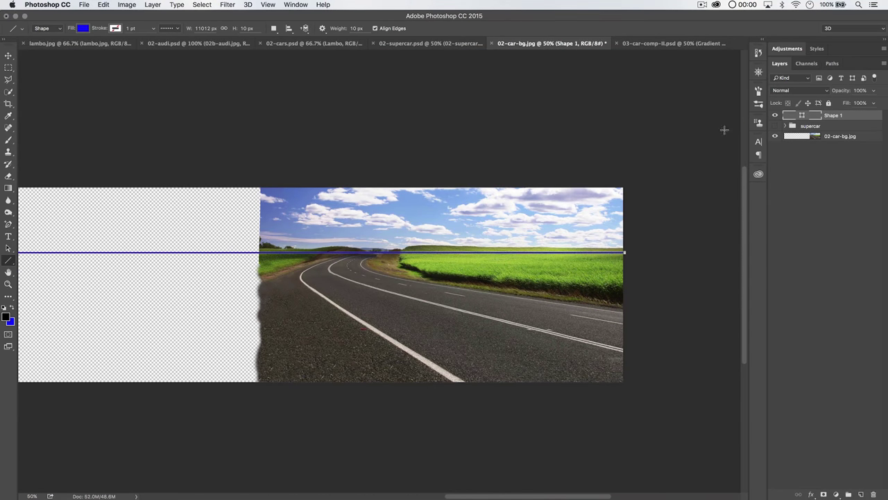
pyautogui.click(776, 126)
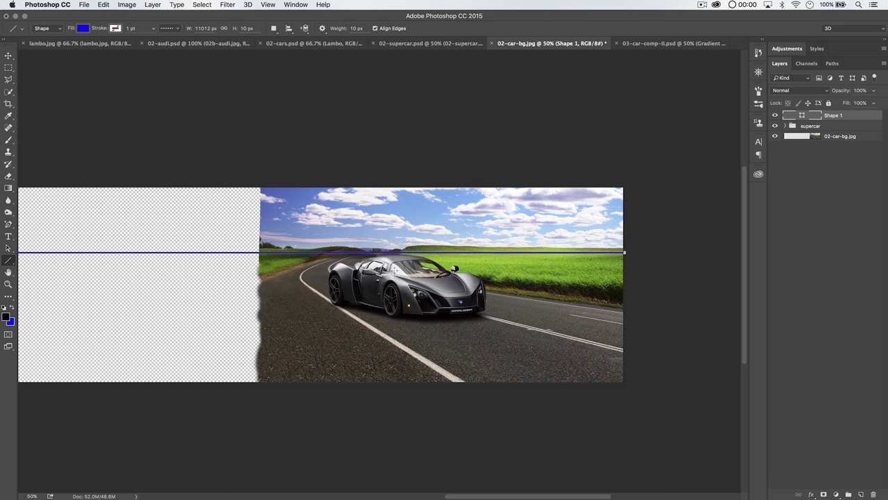
pyautogui.press('super+plus')
pyautogui.press('super+plus')
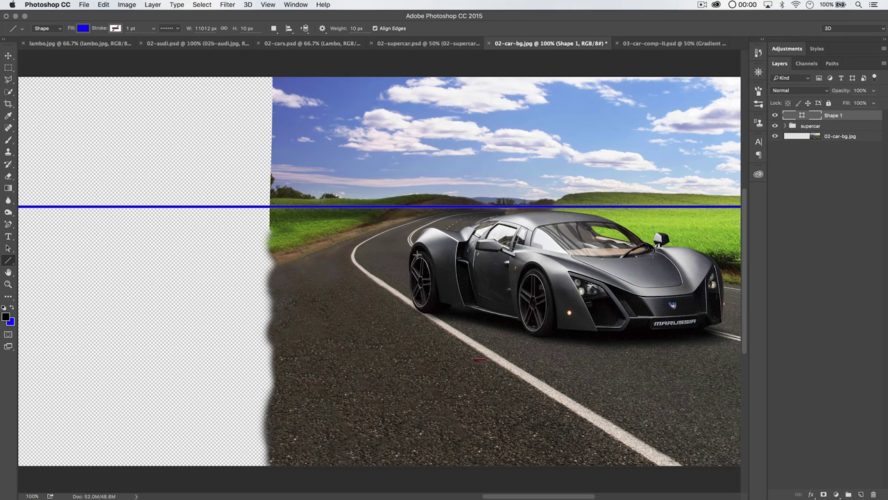
pyautogui.press('super+minus')
pyautogui.press('super+minus')
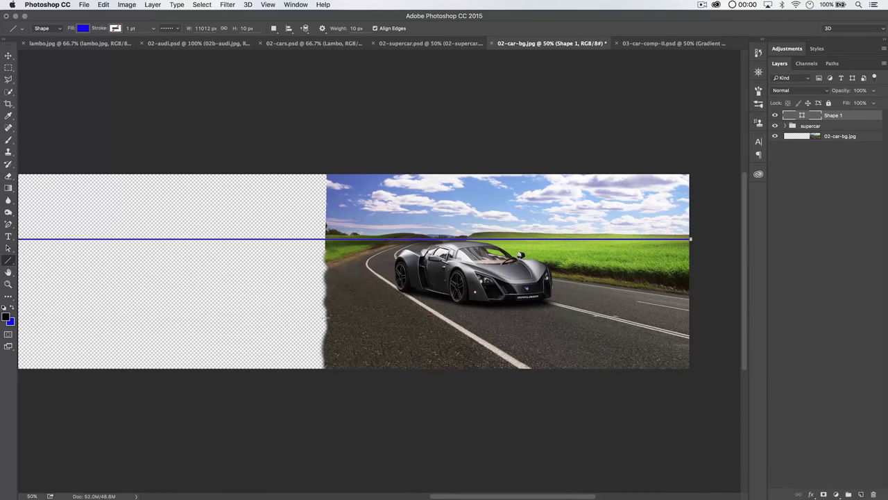
# Draw a perspective line about 3829 px wide and 838 px high along the bottoms of the supercar's side wheels, crossing the horizon line
pyautogui.moveTo(506, 311); pyautogui.dragTo(249, 266)
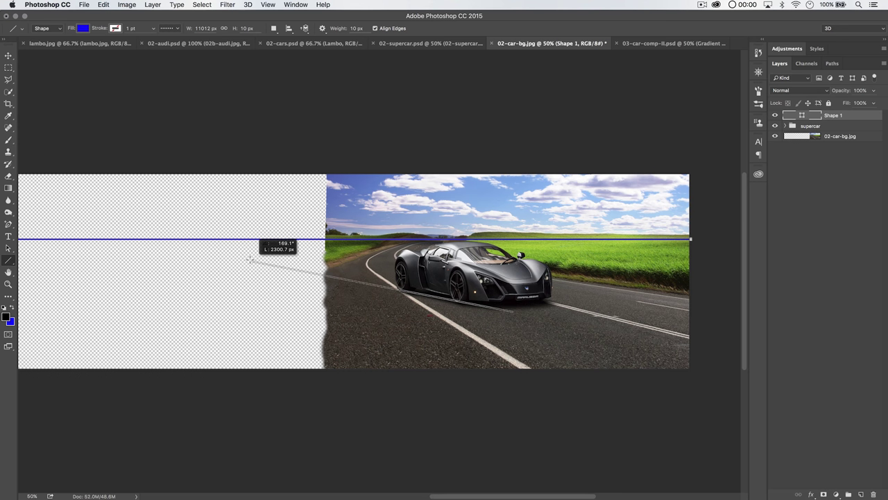
pyautogui.moveTo(248, 261); pyautogui.dragTo(247, 262)
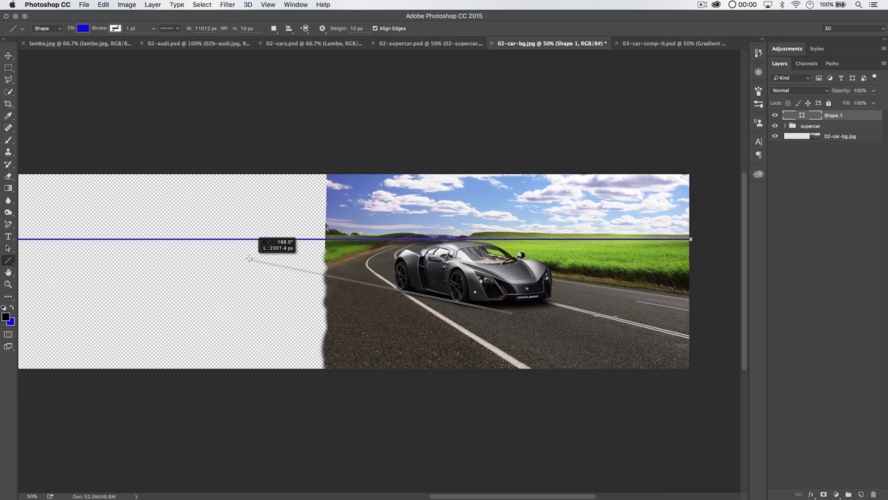
pyautogui.moveTo(250, 258); pyautogui.dragTo(248, 259)
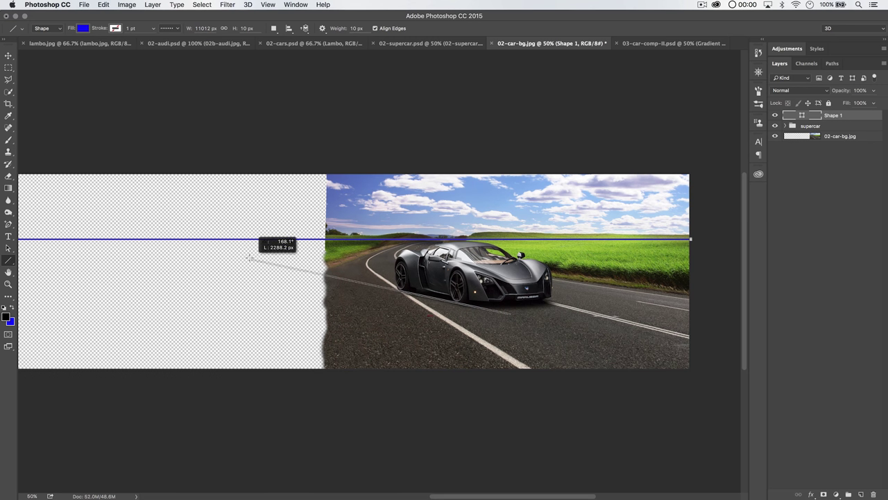
pyautogui.moveTo(249, 257); pyautogui.dragTo(67, 218)
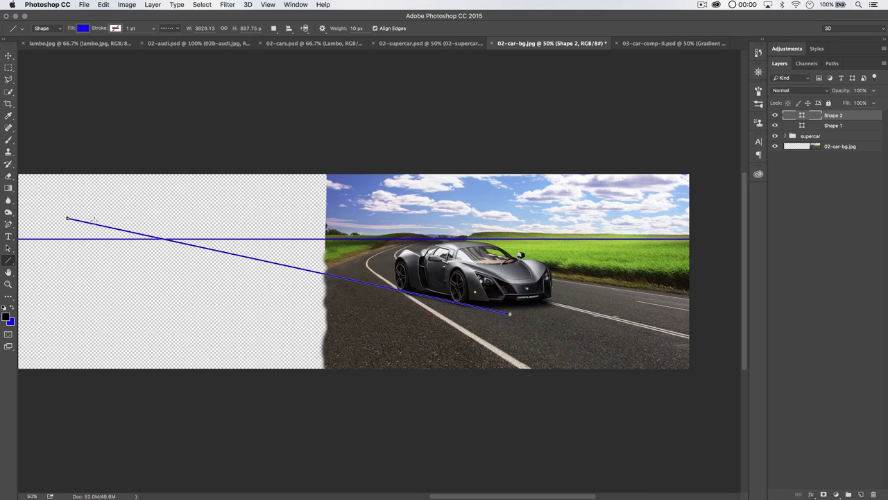
# Shift the wheel line slightly and rotate it by -0.44° to match the angle between the supercar's two tires
pyautogui.press('z')
pyautogui.moveTo(395, 294)
pyautogui.mouseDown()
pyautogui.moveTo(452, 301)
pyautogui.moveTo(405, 296)
pyautogui.mouseUp()
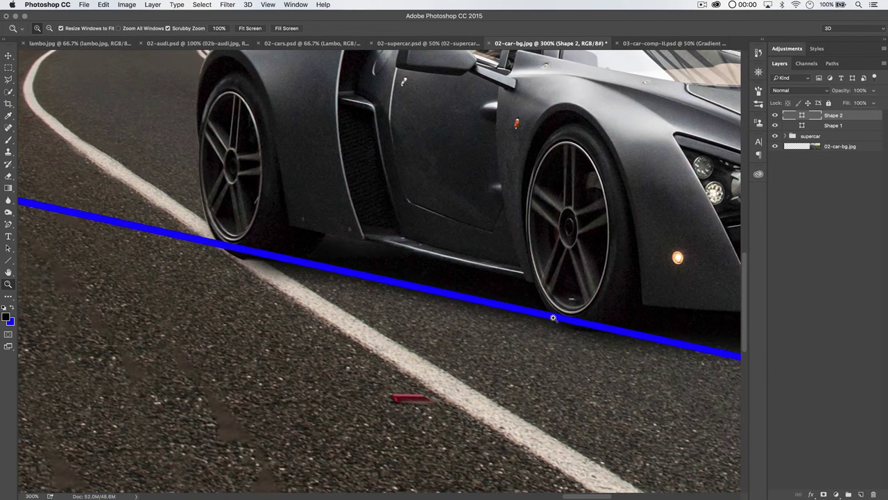
pyautogui.press('v')
pyautogui.moveTo(526, 316)
pyautogui.mouseDown()
pyautogui.moveTo(540, 310)
pyautogui.moveTo(528, 305)
pyautogui.moveTo(540, 312)
pyautogui.mouseUp()
pyautogui.hotkey('ctrl', 't')
pyautogui.moveTo(486, 406); pyautogui.dragTo(493, 399)
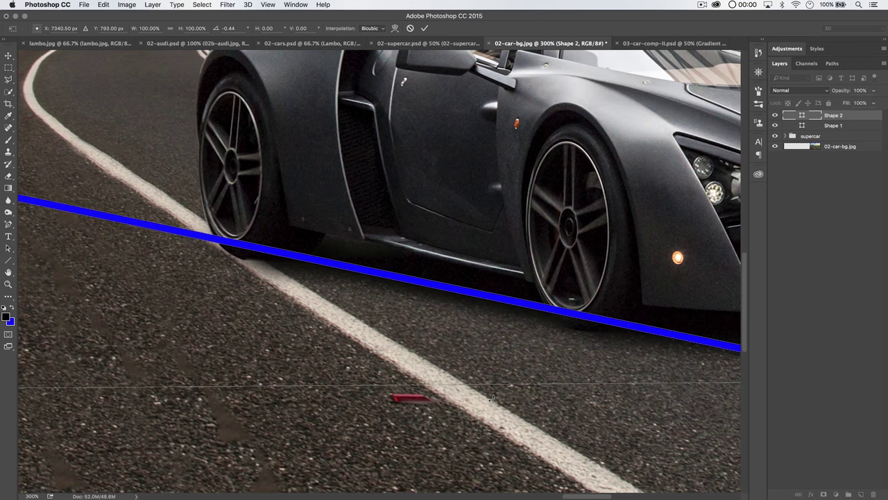
# Move the rotated wheel line down 9 px to touch the bottoms of both tires, and apply the transform
pyautogui.press('Down')
pyautogui.press('Down')
pyautogui.press('Down')
pyautogui.press('Down')
pyautogui.press('Down')
pyautogui.press('Down')
pyautogui.press('Down')
pyautogui.press('Down')
pyautogui.press('Down')
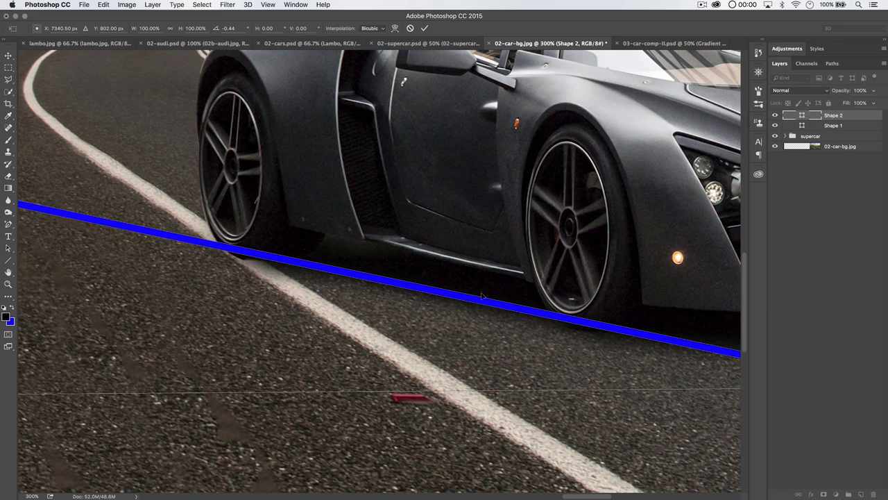
pyautogui.click(424, 27)
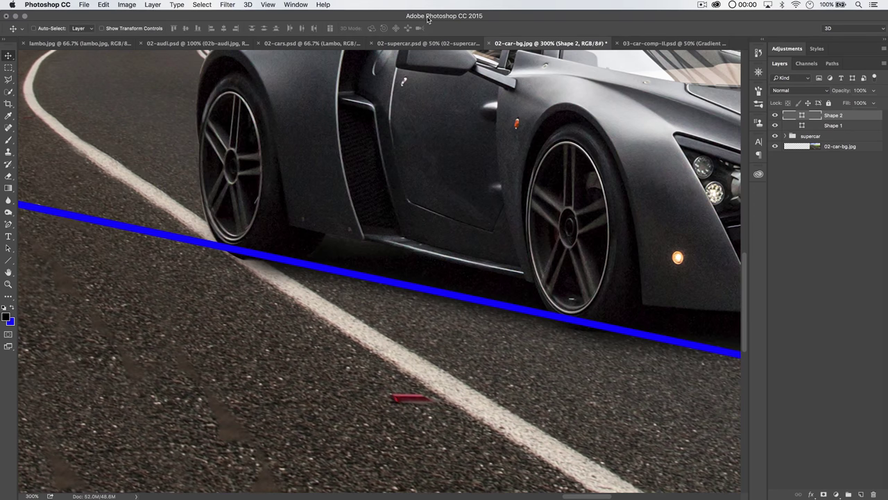
# Draw another perspective line, about 4952 px wide and 735 px high, from the supercar's front badge across its body and past the horizon line
pyautogui.press('super+1')
pyautogui.press('super+minus')
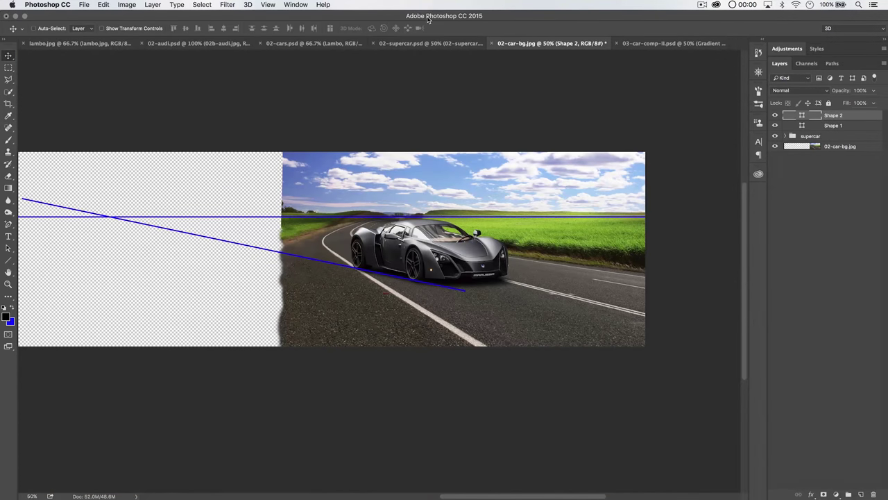
pyautogui.click(8, 259)
pyautogui.press('super+plus')
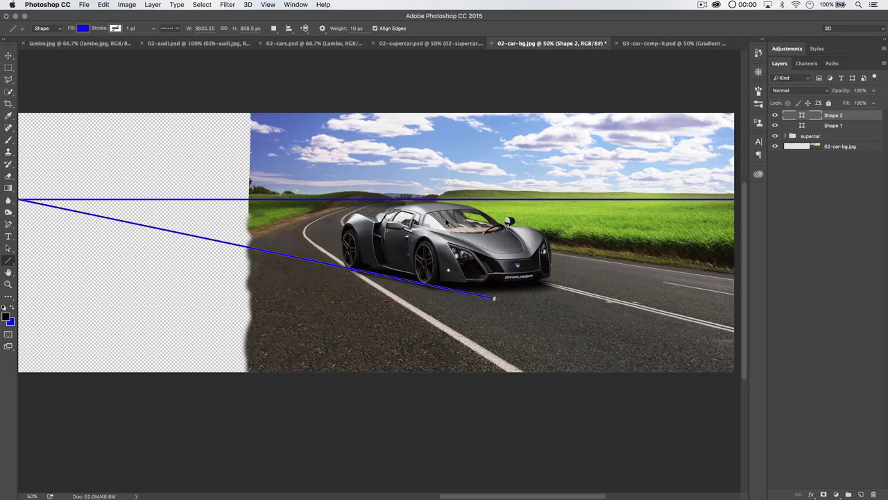
pyautogui.hscroll(-5, 448, 222)
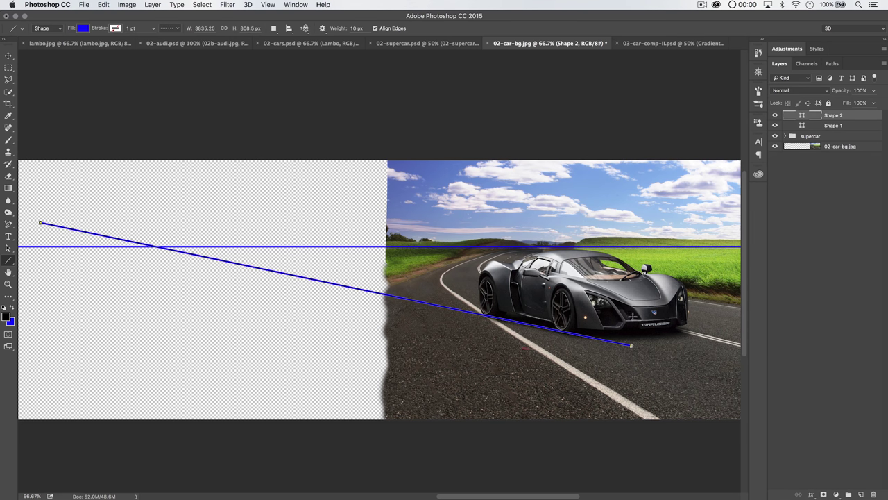
pyautogui.moveTo(639, 302); pyautogui.dragTo(22, 193)
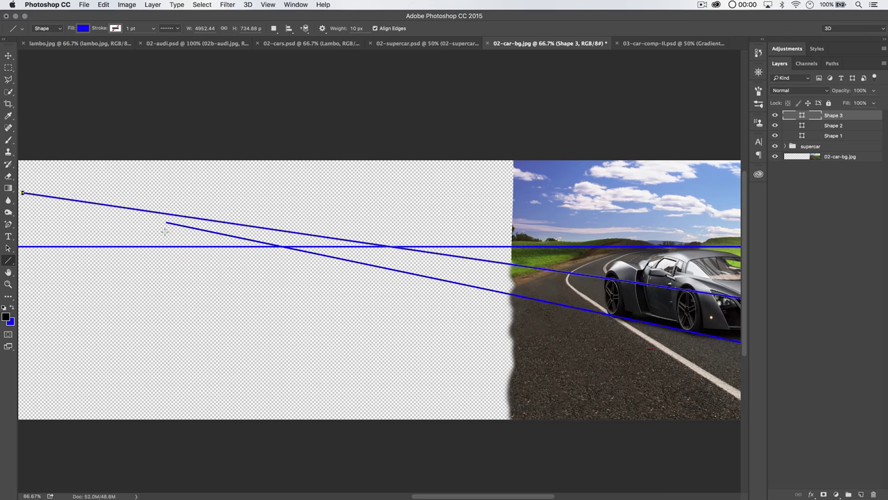
# Delete the perspective line that runs under the supercar's wheels
pyautogui.hscroll(5, 455, 315)
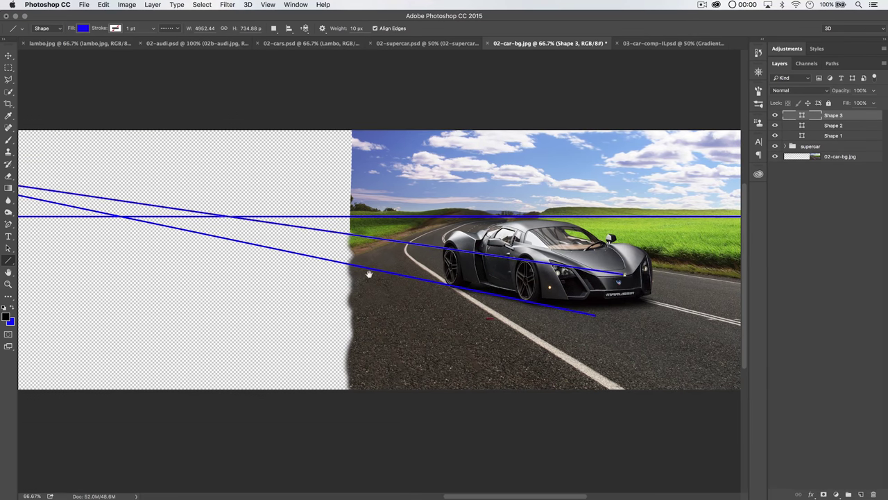
pyautogui.moveTo(369, 274); pyautogui.dragTo(496, 303)
pyautogui.hscroll(3, 495, 317)
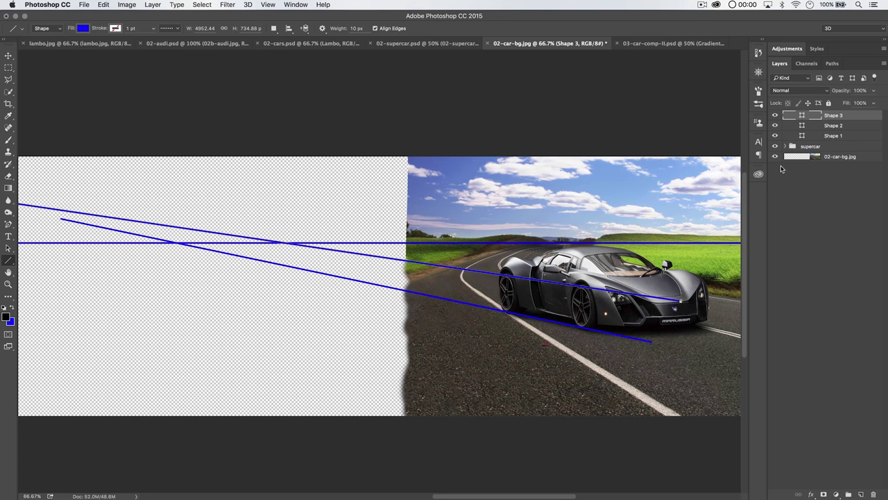
pyautogui.click(832, 125)
pyautogui.press('Delete')
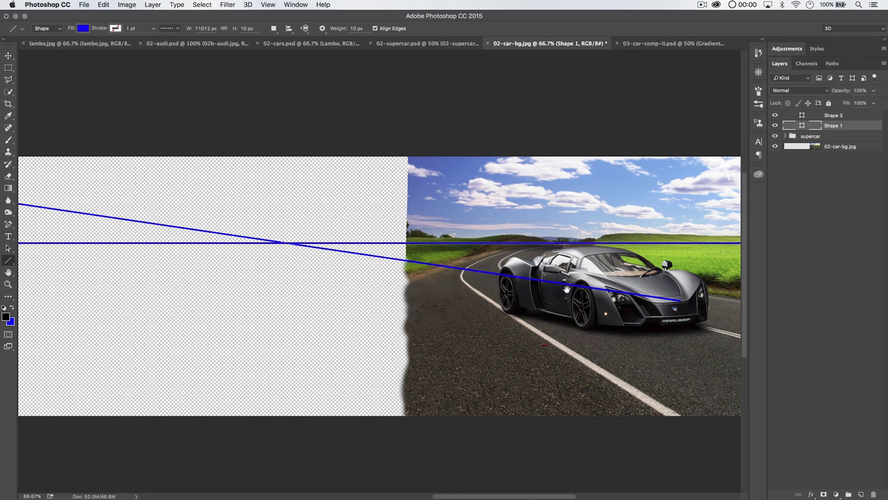
# Draw a perspective line, about 4603 px wide and 1006 px high, from below the supercar's front along the bottoms of both tires and past the horizon line
pyautogui.hscroll(-3, 567, 291)
pyautogui.moveTo(677, 332); pyautogui.dragTo(27, 183)
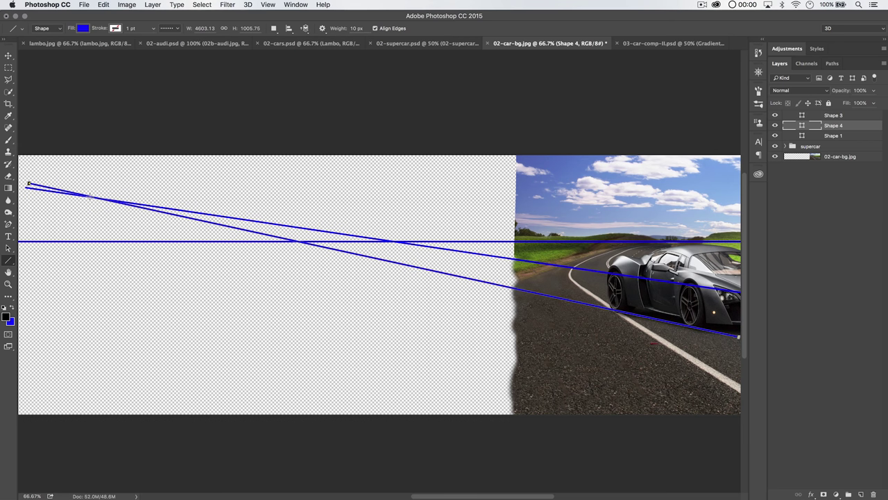
# Examine how the new line meets the supercar's tires and where the two perspective lines cross relative to the horizon line
pyautogui.moveTo(540, 301); pyautogui.dragTo(340, 278)
pyautogui.press('z')
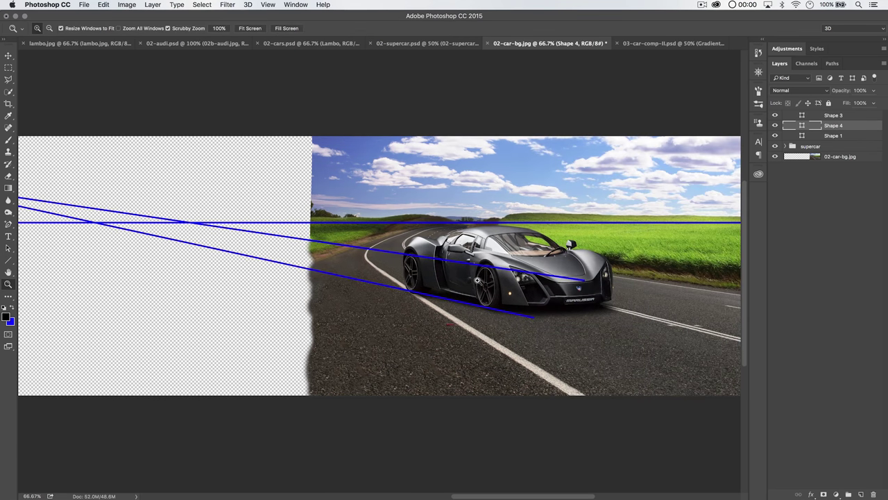
pyautogui.click(502, 290)
pyautogui.click(502, 290)
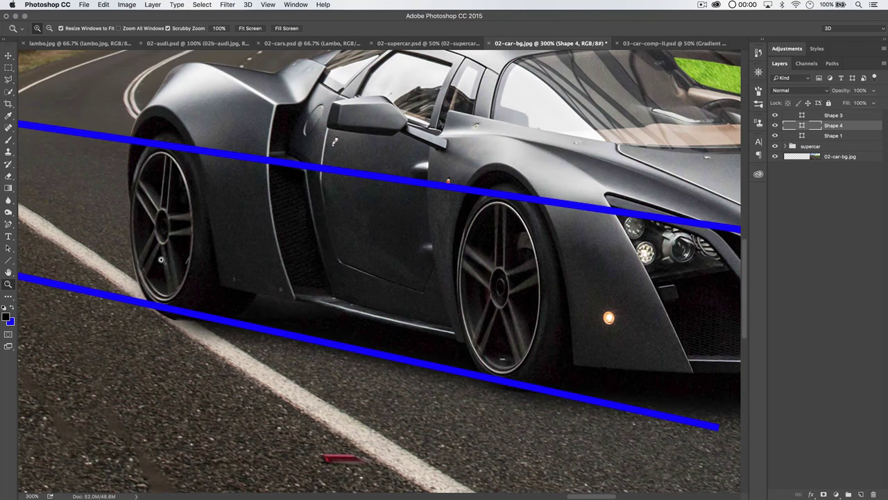
pyautogui.press('super+minus')
pyautogui.press('super+minus')
pyautogui.press('super+minus')
pyautogui.press('super+minus')
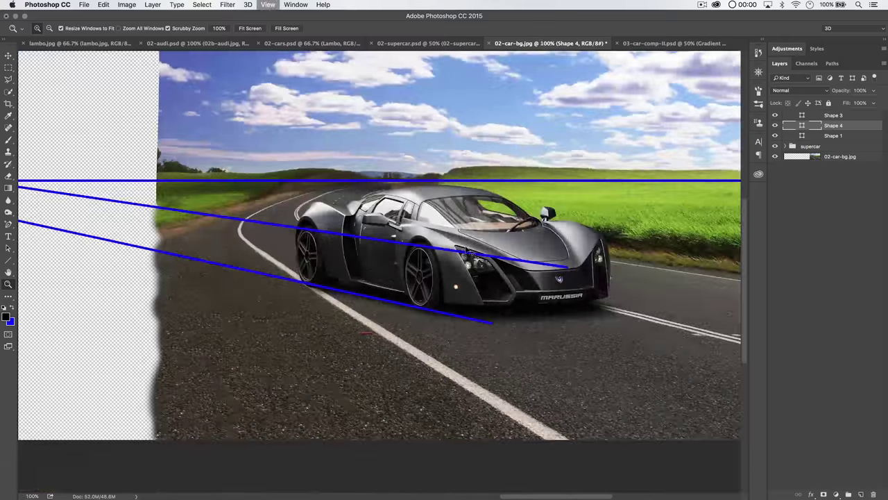
pyautogui.press('v')
pyautogui.moveTo(416, 286); pyautogui.dragTo(528, 275)
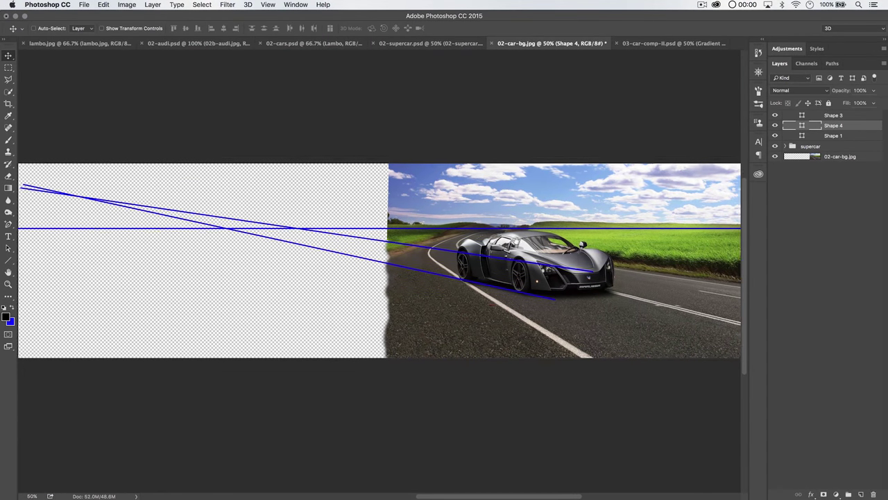
pyautogui.moveTo(258, 234); pyautogui.dragTo(418, 264)
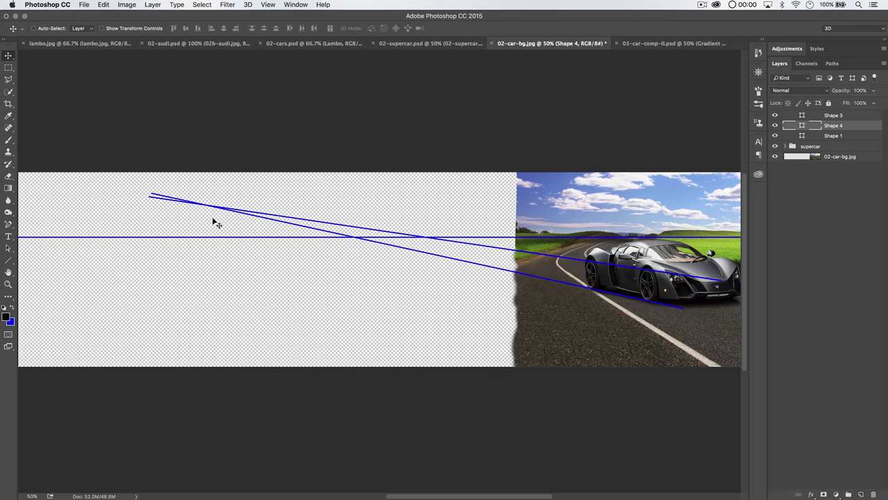
pyautogui.hscroll(5, 356, 236)
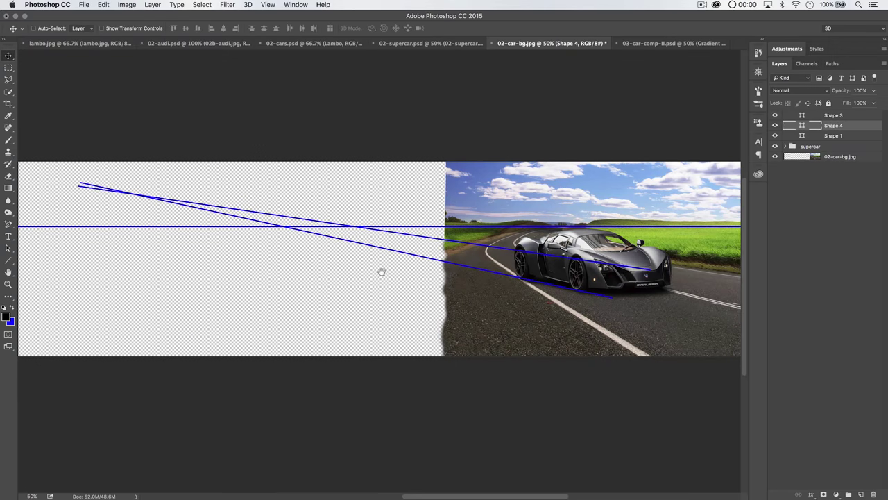
pyautogui.hscroll(-2, 381, 278)
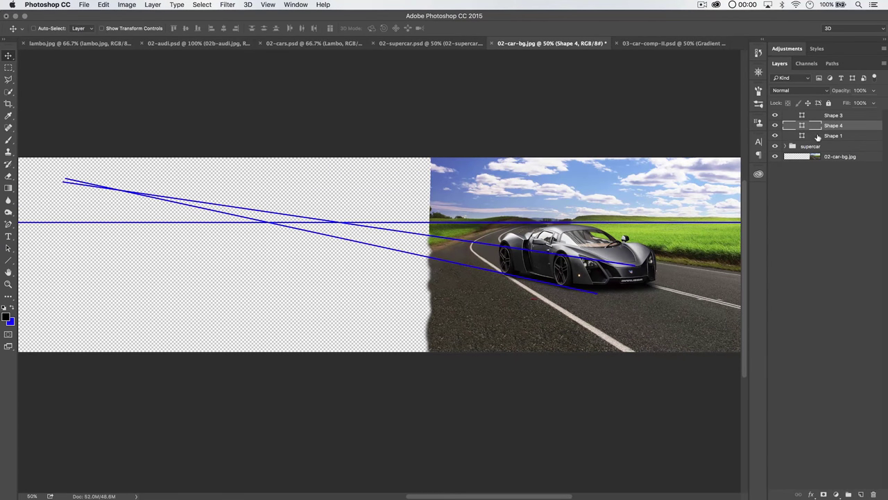
# Move the horizon line layer below the supercar group and rename it H
pyautogui.click(803, 136)
pyautogui.moveTo(801, 134); pyautogui.dragTo(791, 152)
pyautogui.click(775, 146)
pyautogui.click(775, 145)
pyautogui.click(776, 146)
pyautogui.click(778, 146)
pyautogui.doubleClick(834, 146)
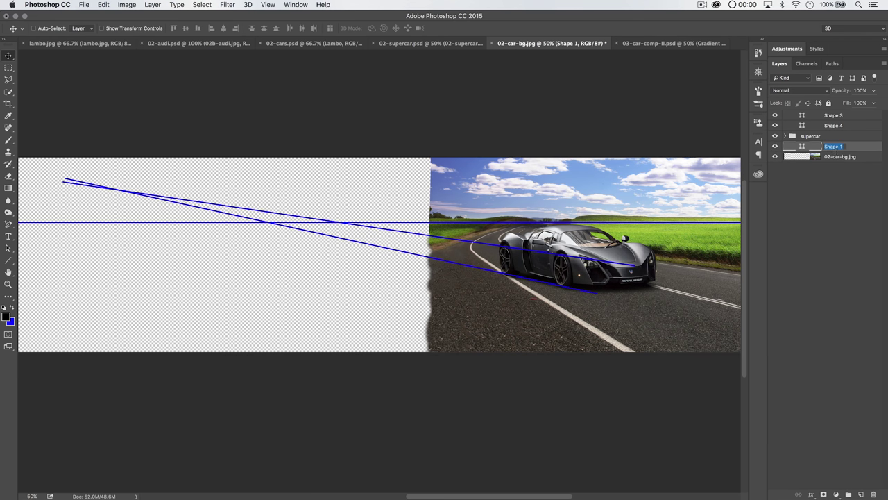
pyautogui.write('H')
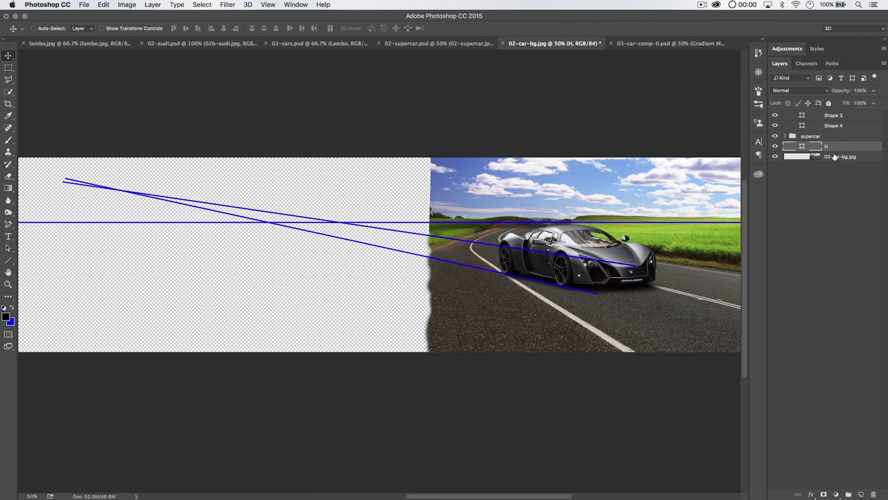
# Free-transform the supercar group with both perspective lines, moving them to X 7252 px, Y 971 px so the lines cross on the horizon line
pyautogui.click(812, 136)
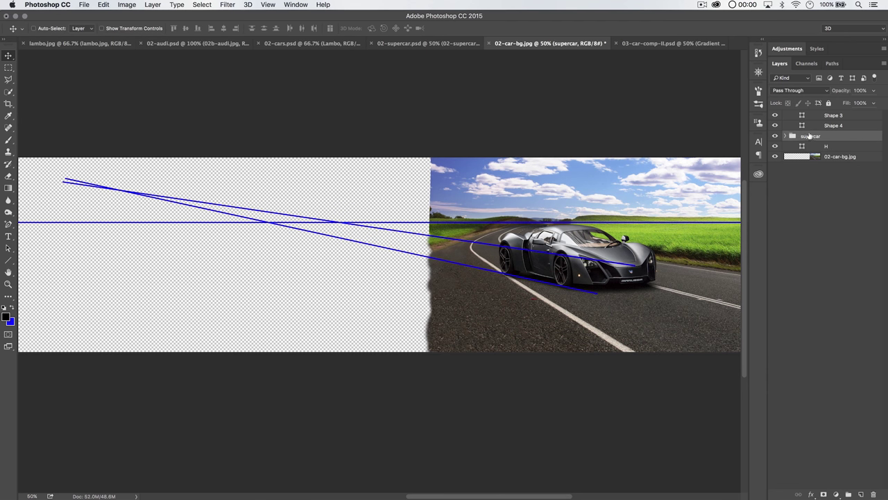
pyautogui.keyDown('shift'); pyautogui.click(828, 124); pyautogui.keyUp('shift')
pyautogui.keyDown('shift'); pyautogui.click(824, 117); pyautogui.keyUp('shift')
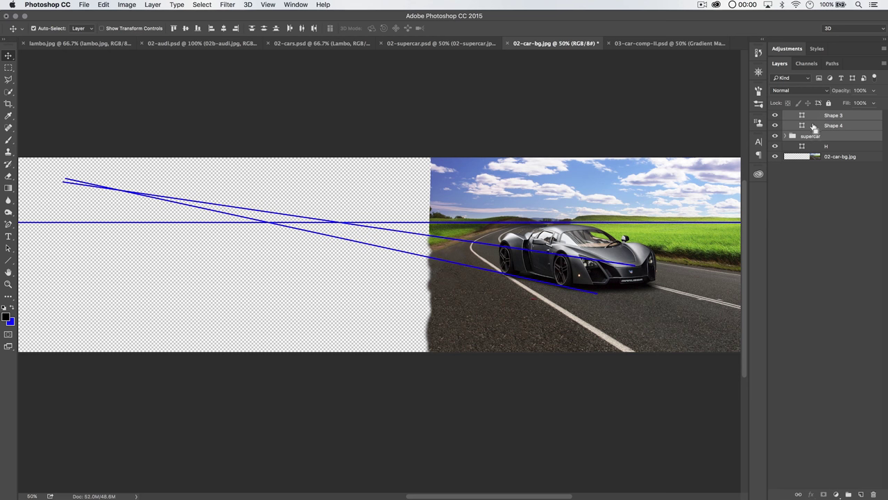
pyautogui.press('super+t')
pyautogui.click(514, 206)
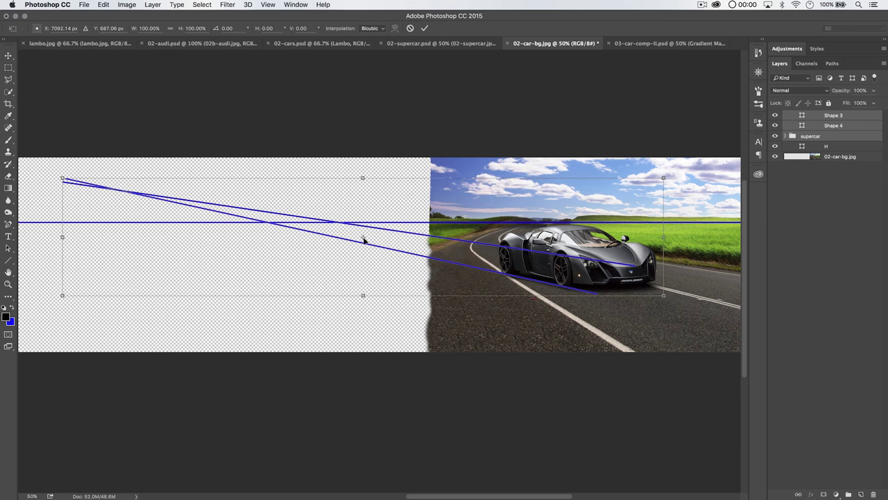
pyautogui.moveTo(457, 240); pyautogui.dragTo(472, 272)
pyautogui.press('Up')
pyautogui.press('Up')
pyautogui.press('Up')
pyautogui.press('Up')
pyautogui.press('Up')
pyautogui.press('Up')
pyautogui.press('Up')
pyautogui.press('Up')
pyautogui.press('Right')
pyautogui.press('Right')
pyautogui.press('Right')
pyautogui.press('Right')
pyautogui.press('Right')
pyautogui.press('Right')
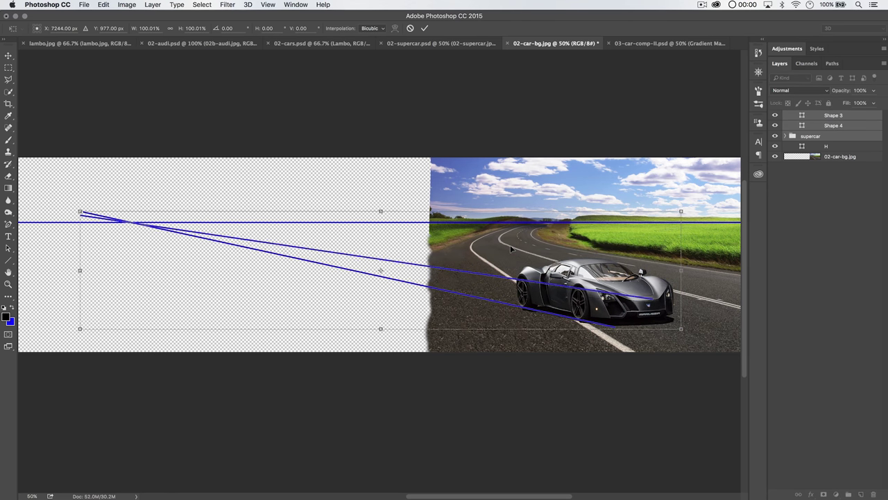
pyautogui.press('Right')
pyautogui.press('Right')
pyautogui.press('Down')
pyautogui.press('Down')
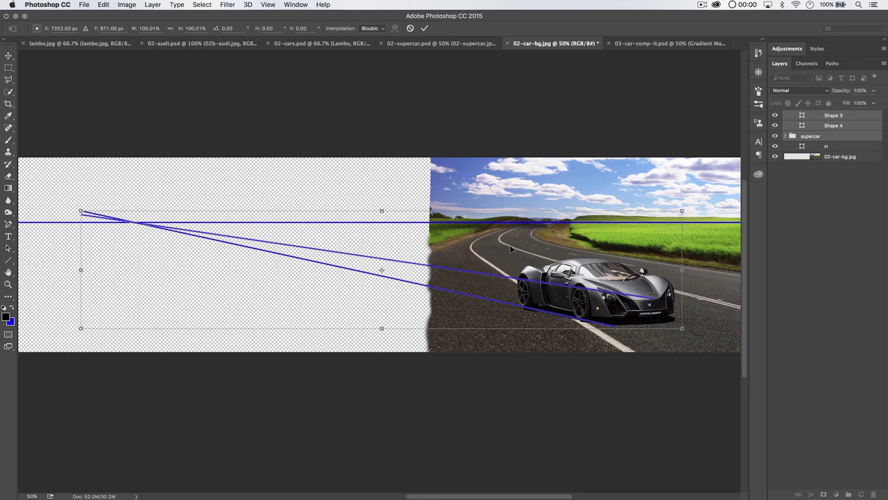
# Place the transform's reference point where the lines cross on the horizon, and scale the supercar and its lines to about 125.7%
pyautogui.press('super+minus')
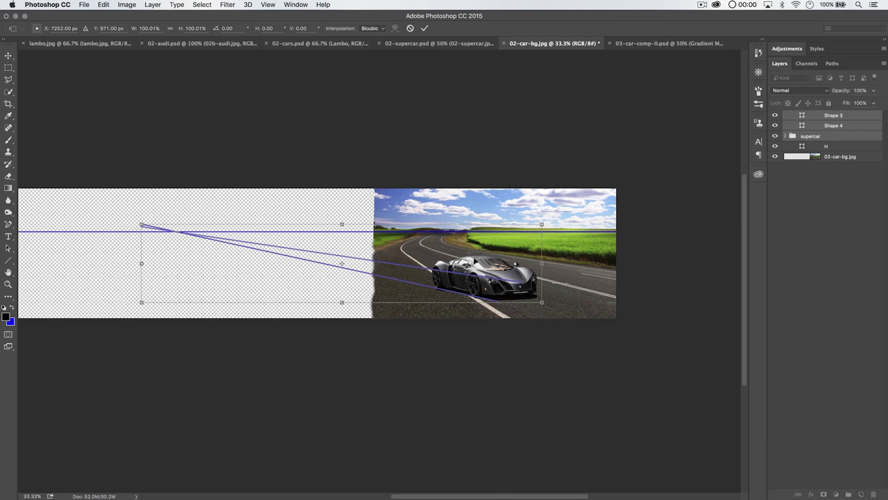
pyautogui.moveTo(340, 262); pyautogui.dragTo(175, 231)
pyautogui.moveTo(541, 223); pyautogui.dragTo(731, 173)
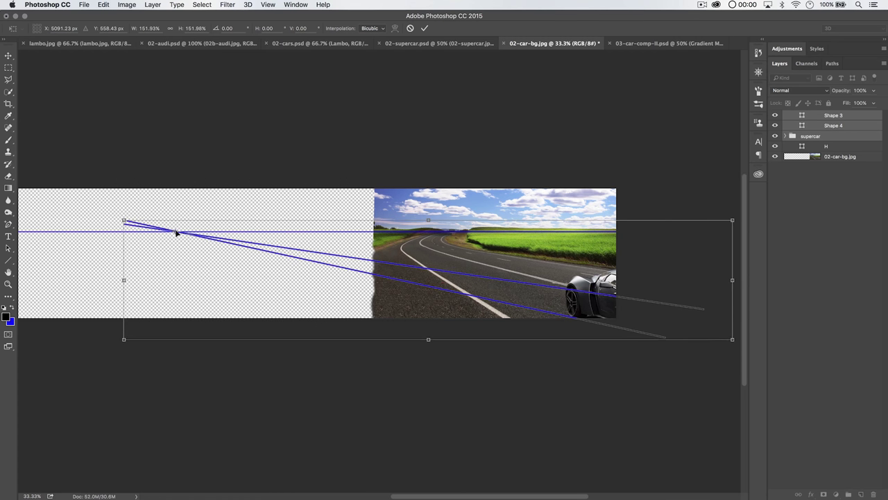
pyautogui.moveTo(624, 304); pyautogui.dragTo(561, 309)
pyautogui.moveTo(673, 339); pyautogui.dragTo(572, 307)
# Shift the scaled supercar and its perspective lines 629 px to the right, nudge them down slightly, and apply the transform
pyautogui.moveTo(468, 269); pyautogui.dragTo(517, 269)
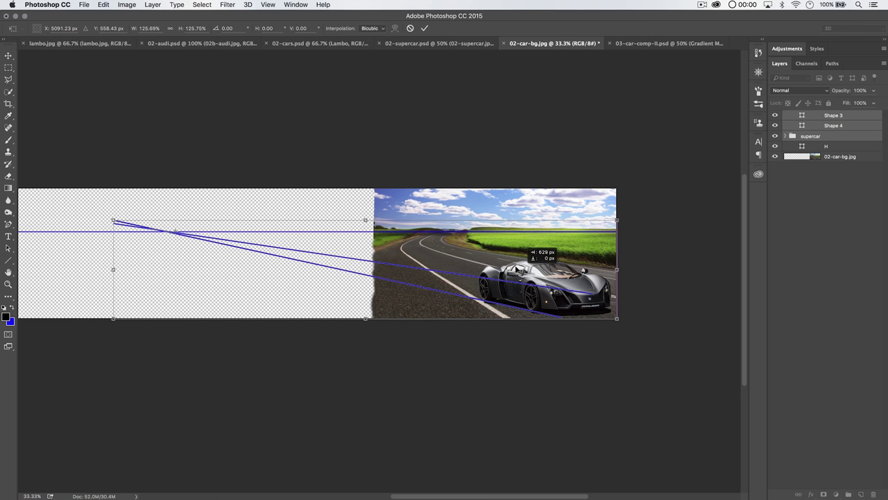
pyautogui.moveTo(549, 264); pyautogui.dragTo(548, 264)
pyautogui.press('Down')
pyautogui.press('Down')
pyautogui.press('Down')
pyautogui.press('Down')
pyautogui.press('Down')
pyautogui.press('Down')
pyautogui.press('Down')
pyautogui.press('Down')
pyautogui.press('Down')
pyautogui.press('Down')
pyautogui.press('Down')
pyautogui.press('Down')
pyautogui.press('Down')
pyautogui.press('Down')
pyautogui.press('Down')
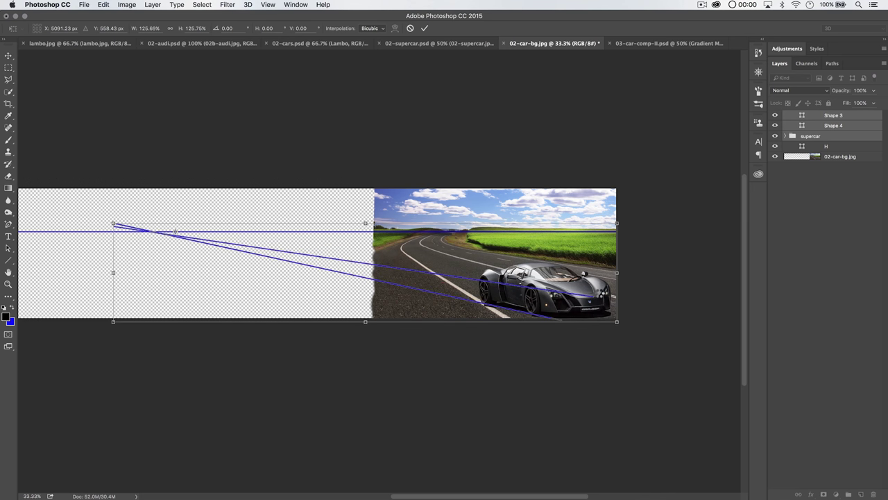
pyautogui.press('Return')
# Check the background layer's full extent and widen the canvas to 11800 px, anchored at its left edge, to reveal more of the road
pyautogui.hscroll(5, 316, 253)
pyautogui.scroll(-2, 317, 254)
pyautogui.click(812, 155)
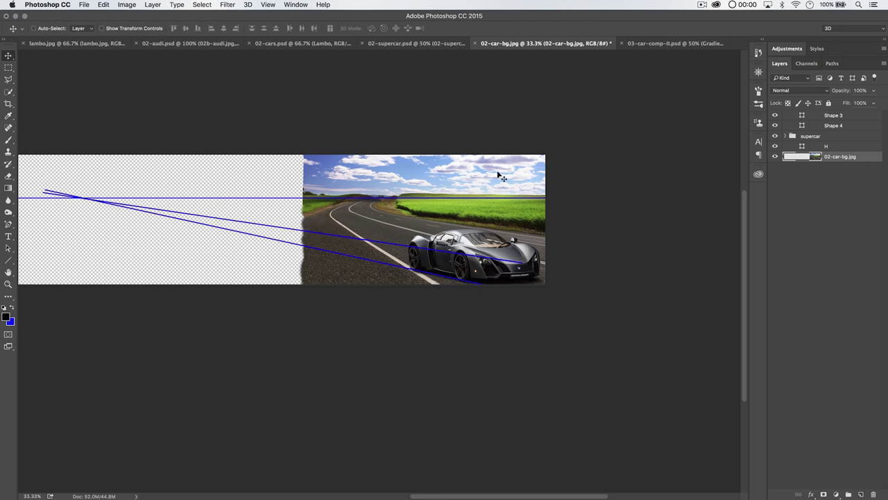
pyautogui.press('super+t')
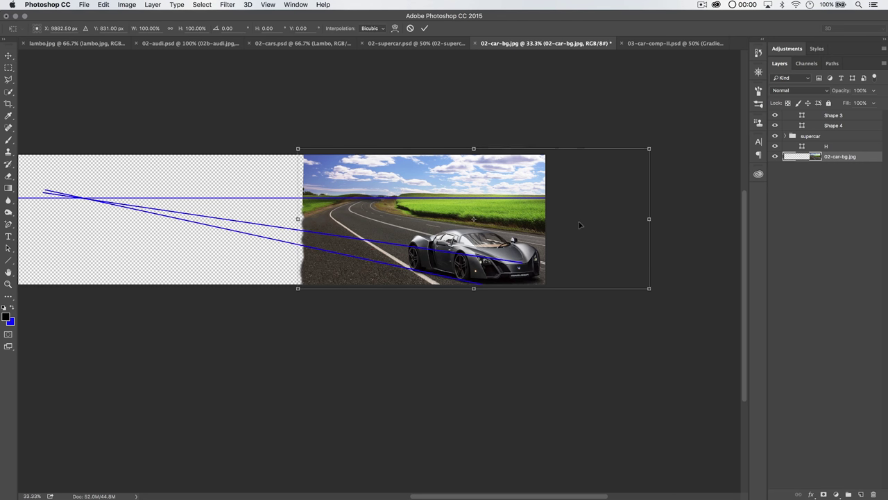
pyautogui.press('Return')
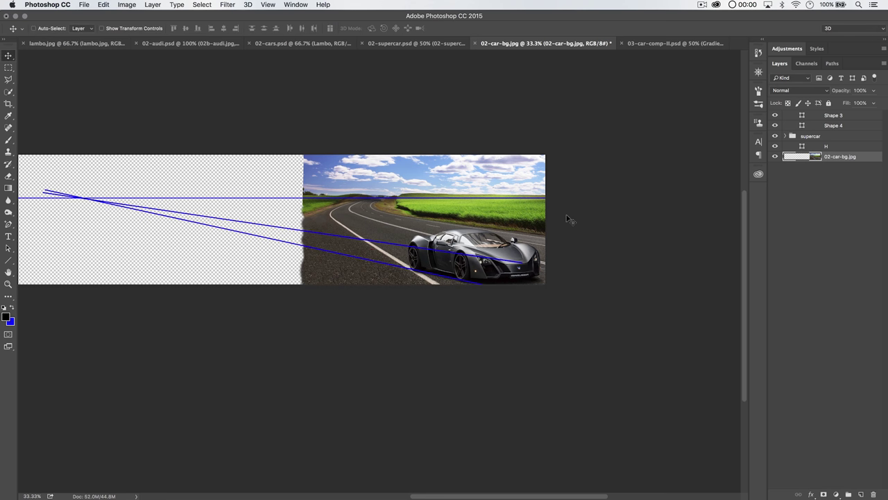
pyautogui.click(127, 5)
pyautogui.click(167, 85)
pyautogui.click(226, 258)
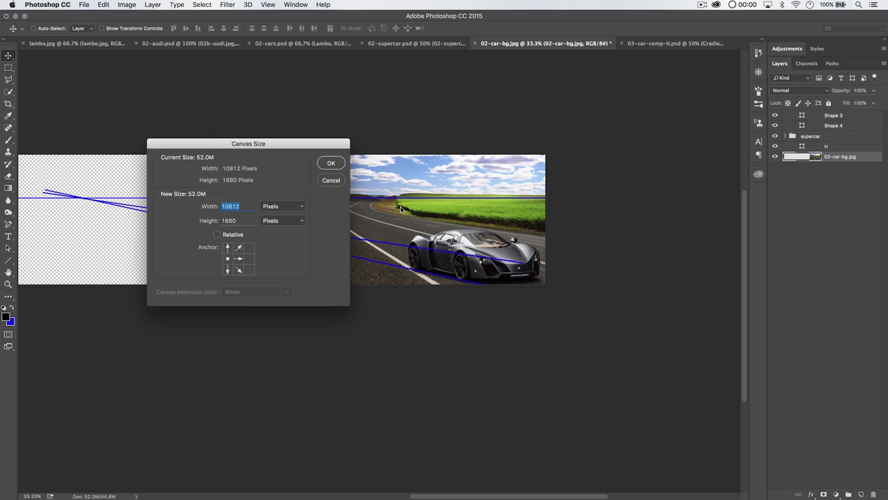
pyautogui.click(240, 206)
pyautogui.write('11800')
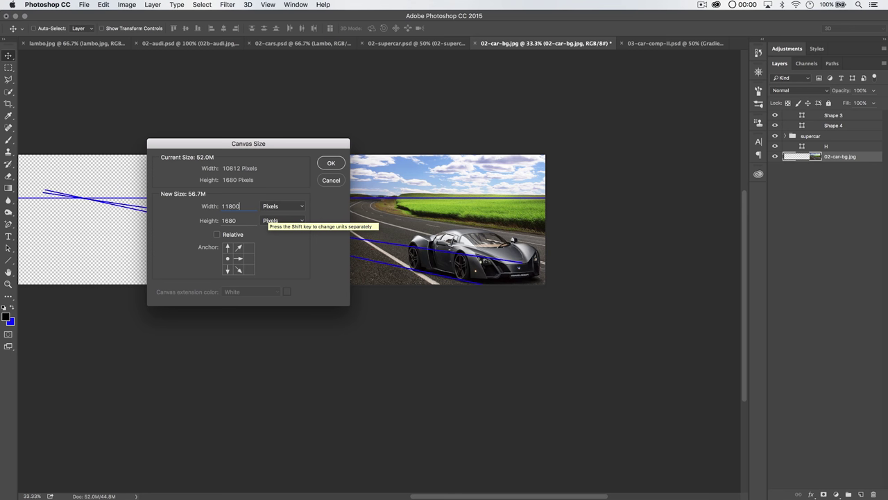
pyautogui.click(331, 161)
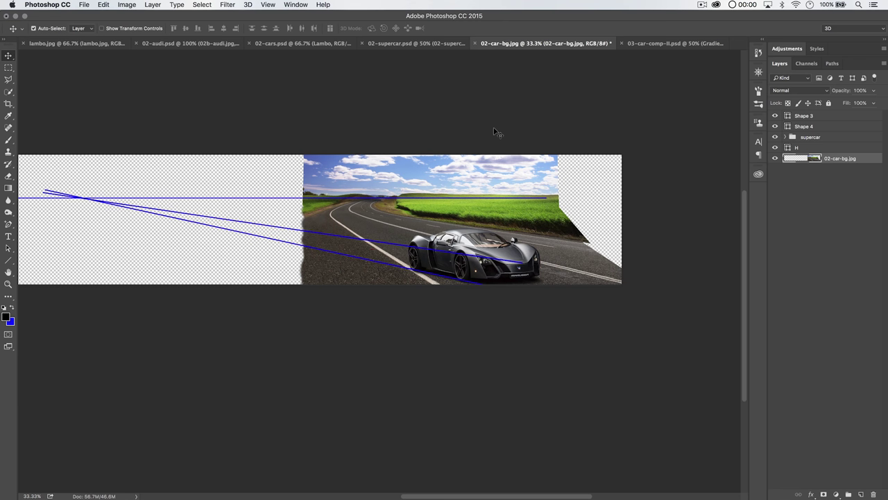
pyautogui.press('super+z')
pyautogui.press('super+z')
# Move the supercar group and both perspective lines up together so the car sits higher on the road
pyautogui.click(810, 136)
pyautogui.keyDown('shift'); pyautogui.click(810, 115); pyautogui.keyUp('shift')
pyautogui.hotkey('shift', 'Up')
pyautogui.hotkey('shift', 'Up')
pyautogui.hotkey('shift', 'Up')
pyautogui.hotkey('shift', 'Up')
pyautogui.hotkey('shift', 'Up')
pyautogui.hotkey('shift', 'Up')
pyautogui.hotkey('shift', 'Up')
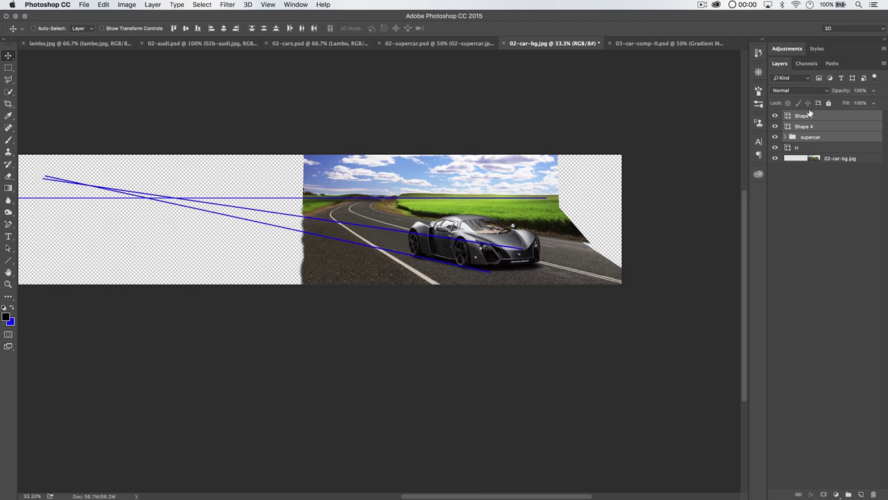
pyautogui.click(812, 160)
pyautogui.press('super+t')
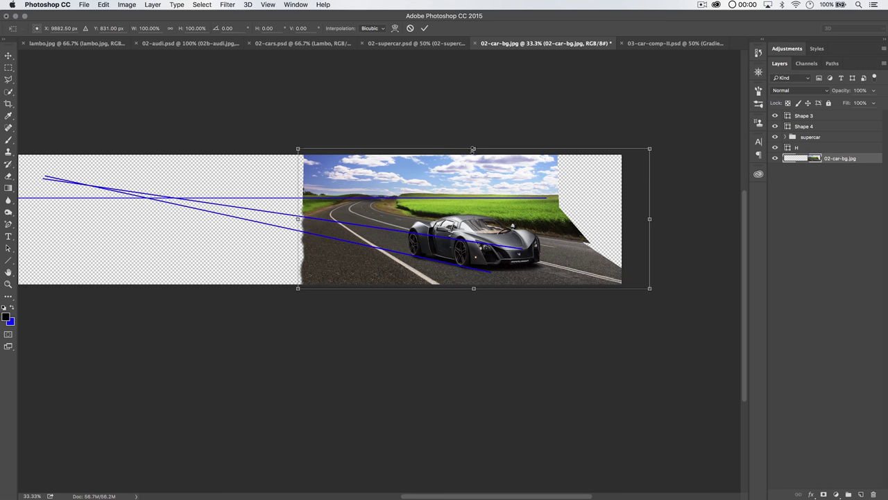
pyautogui.moveTo(473, 147); pyautogui.dragTo(473, 147)
pyautogui.press('Return')
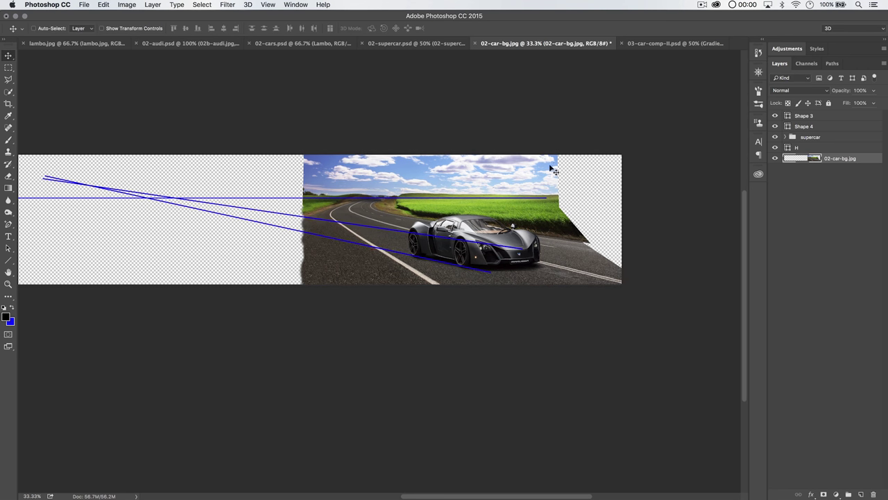
# Raise the H line to the perspective lines' crossing, and stretch the background layer upward to 111.57% height so its horizon meets the line
pyautogui.click(798, 149)
pyautogui.moveTo(235, 192); pyautogui.dragTo(238, 178)
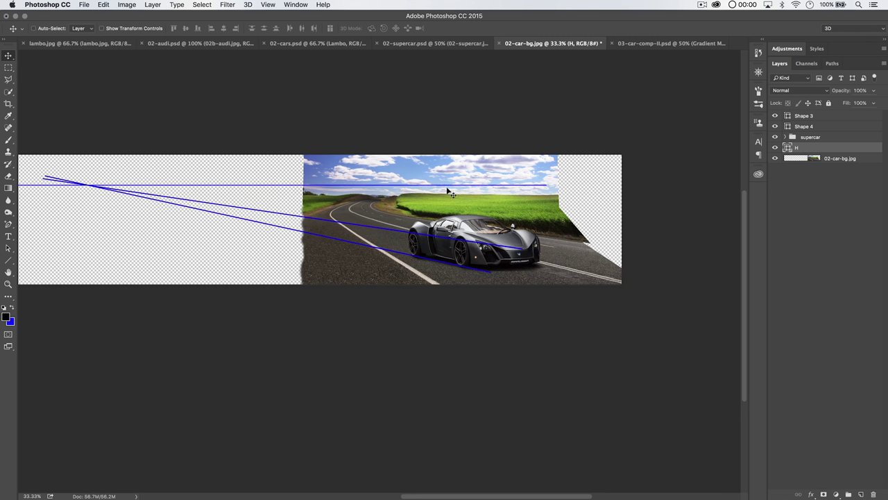
pyautogui.click(816, 159)
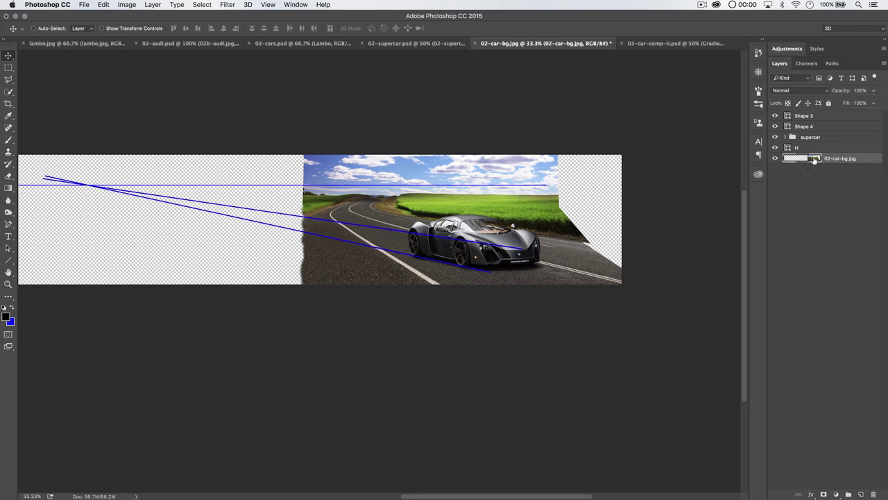
pyautogui.press('super+t')
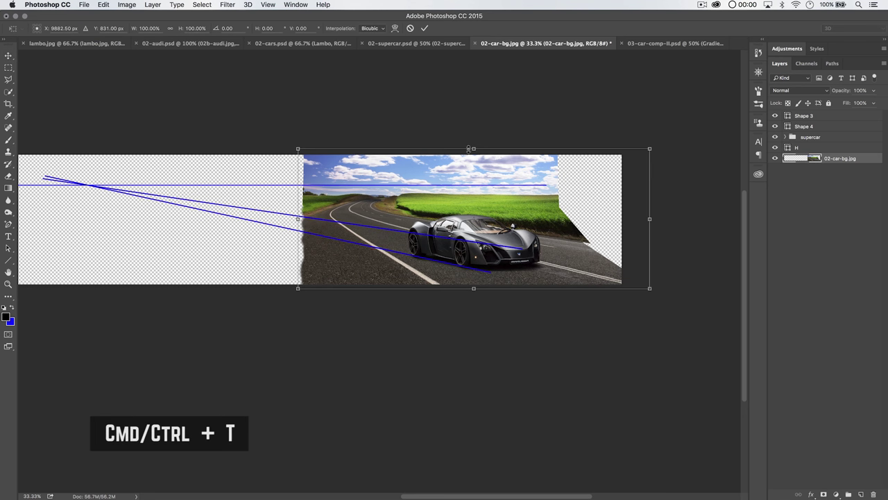
pyautogui.moveTo(473, 147); pyautogui.dragTo(482, 131)
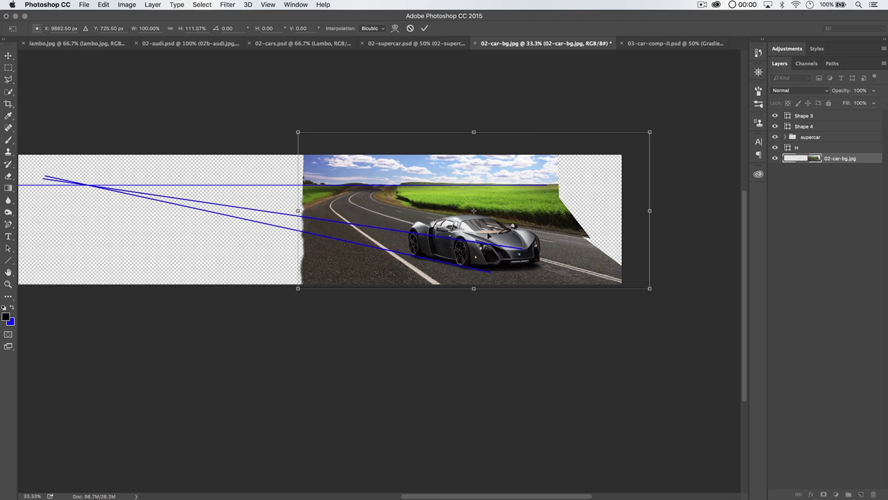
pyautogui.click(425, 28)
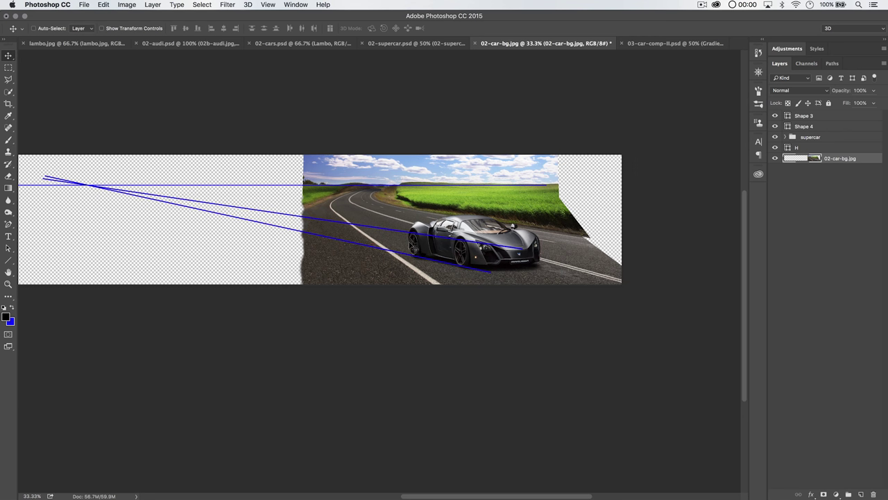
# Hide both perspective lines and the H horizon line, and select the supercar group
pyautogui.moveTo(774, 126); pyautogui.dragTo(776, 115)
pyautogui.click(775, 147)
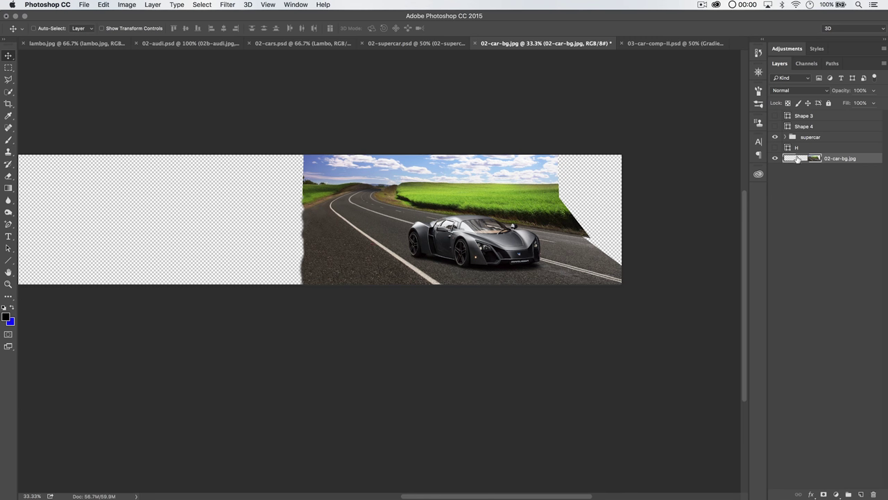
pyautogui.click(796, 138)
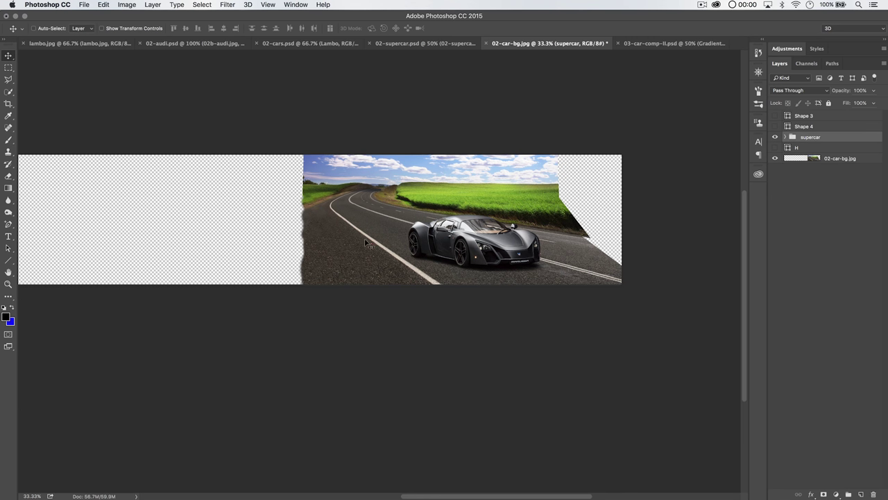
# Nudge the supercar group slightly to a new spot on the road
pyautogui.press('z')
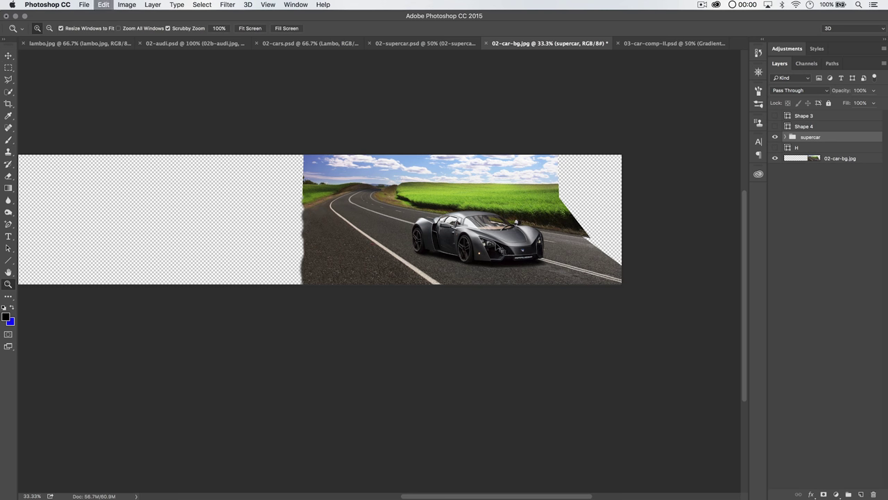
pyautogui.press('v')
pyautogui.moveTo(490, 245)
pyautogui.mouseDown()
pyautogui.moveTo(522, 244)
pyautogui.moveTo(455, 243)
pyautogui.moveTo(486, 240)
pyautogui.moveTo(459, 240)
pyautogui.moveTo(474, 238)
pyautogui.mouseUp()
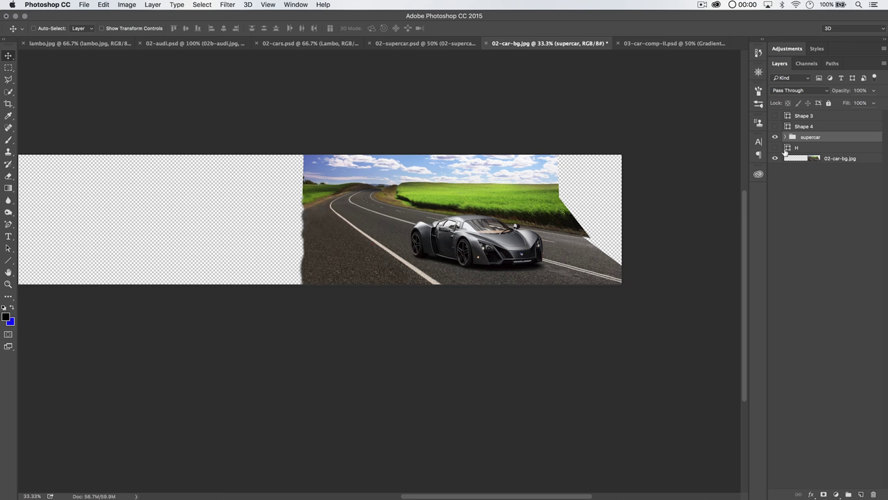
# Show both perspective lines and the H horizon line, and select both perspective lines together with the supercar group
pyautogui.moveTo(775, 147)
pyautogui.mouseDown()
pyautogui.moveTo(775, 128)
pyautogui.moveTo(780, 138)
pyautogui.mouseUp()
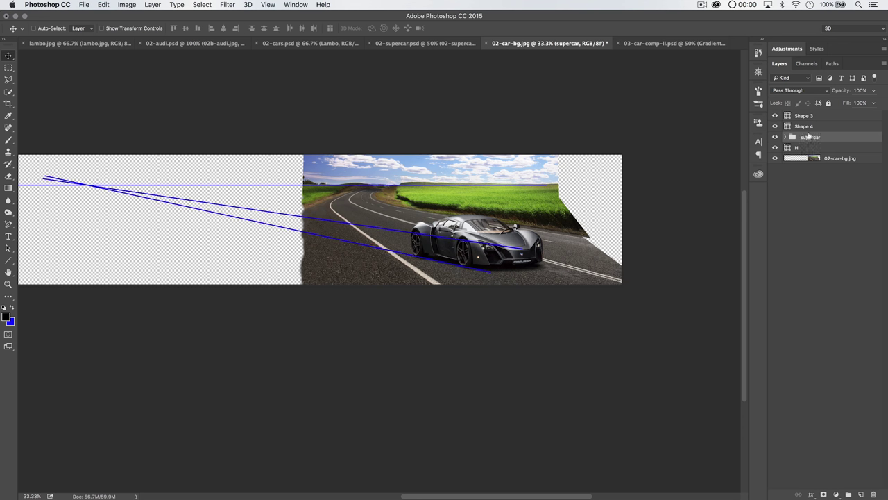
pyautogui.click(813, 128)
pyautogui.keyDown('shift'); pyautogui.click(832, 116); pyautogui.keyUp('shift')
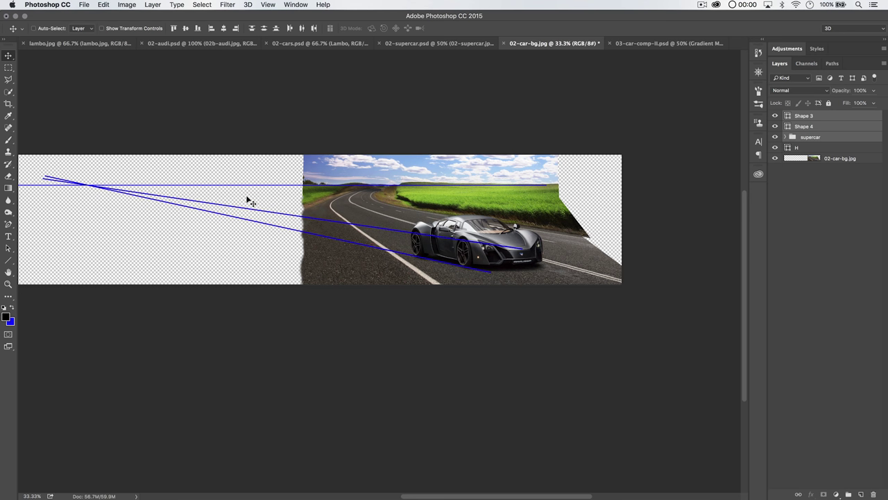
# Scale the supercar and both perspective lines to about 89.5%, using the vanishing point on the horizon as the reference point
pyautogui.press('super+t')
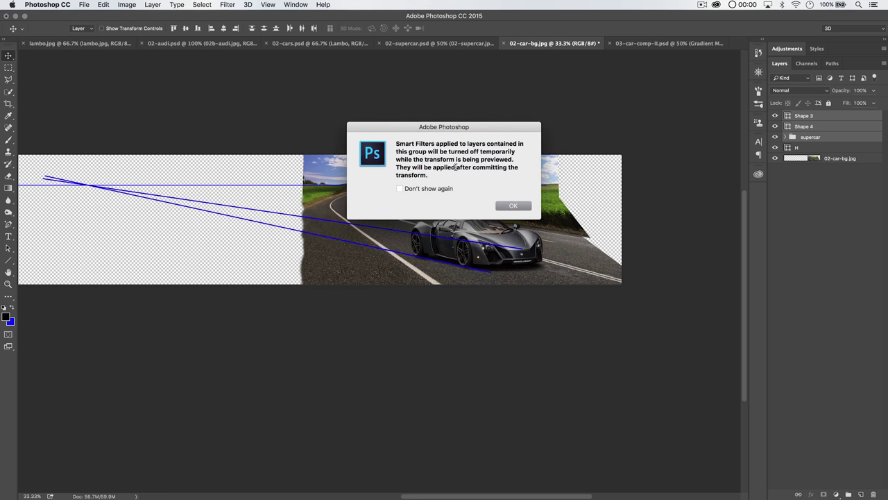
pyautogui.click(512, 206)
pyautogui.moveTo(292, 225); pyautogui.dragTo(86, 184)
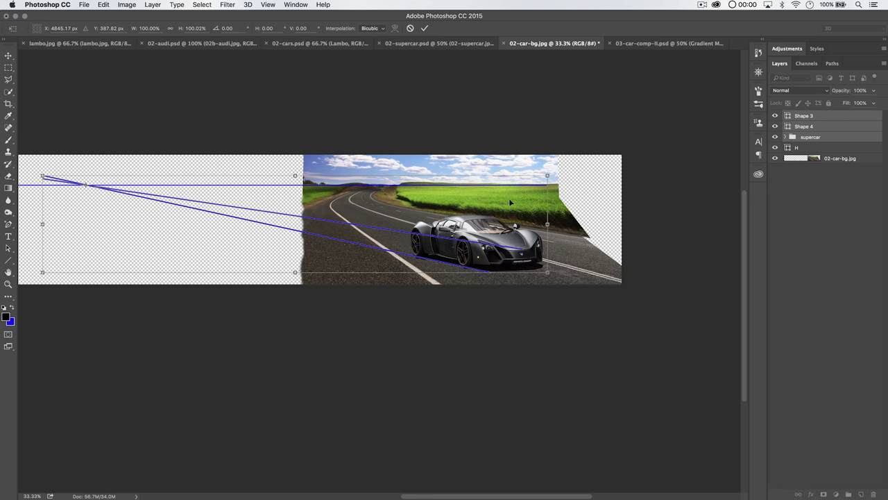
pyautogui.hotkey('shift', 'alt')
pyautogui.moveTo(547, 272); pyautogui.dragTo(497, 254)
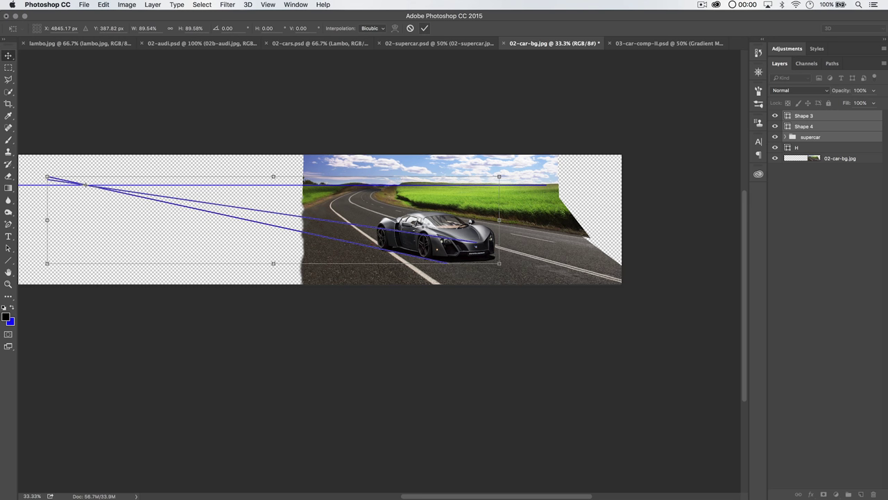
pyautogui.press('Return')
# Shift the scaled car and its perspective lines sideways to the right along the road, and hide all three guide lines
pyautogui.moveTo(424, 229); pyautogui.dragTo(499, 221)
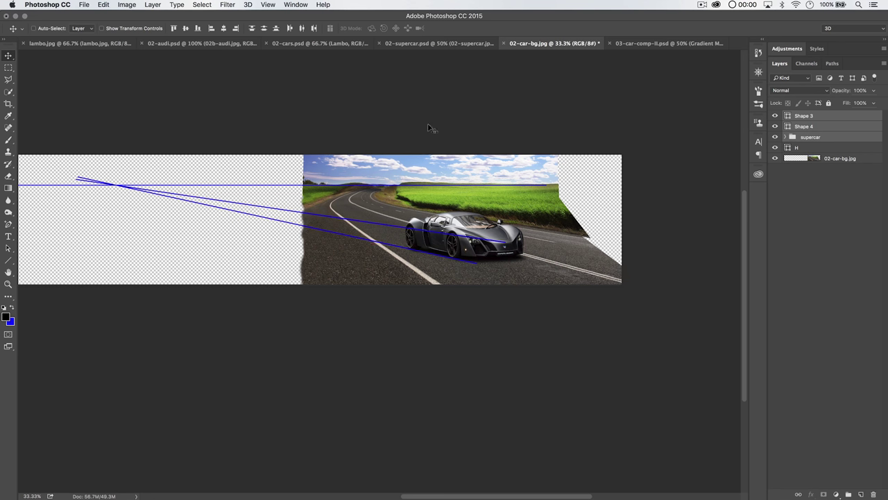
pyautogui.moveTo(775, 122); pyautogui.dragTo(775, 115)
pyautogui.click(775, 147)
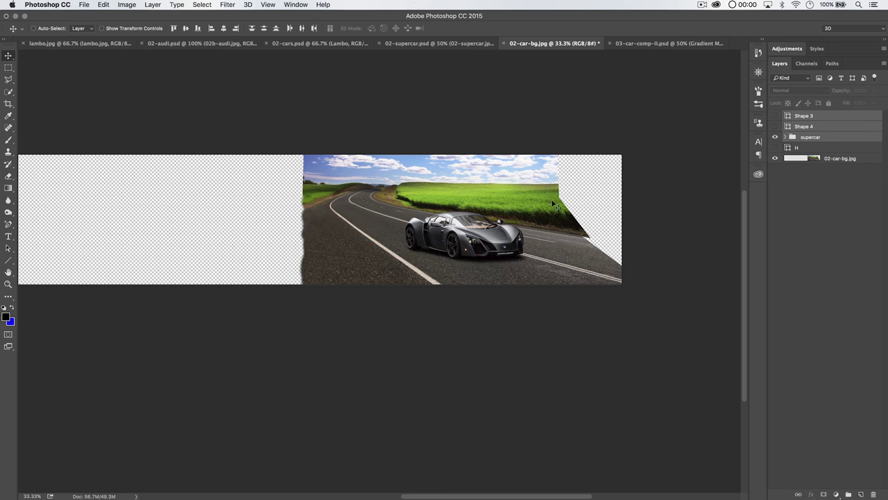
# Crop the canvas to the road scene around the car with extra sky, excluding the transparent areas and keeping the cropped pixels
pyautogui.click(12, 103)
pyautogui.moveTo(636, 218); pyautogui.dragTo(589, 218)
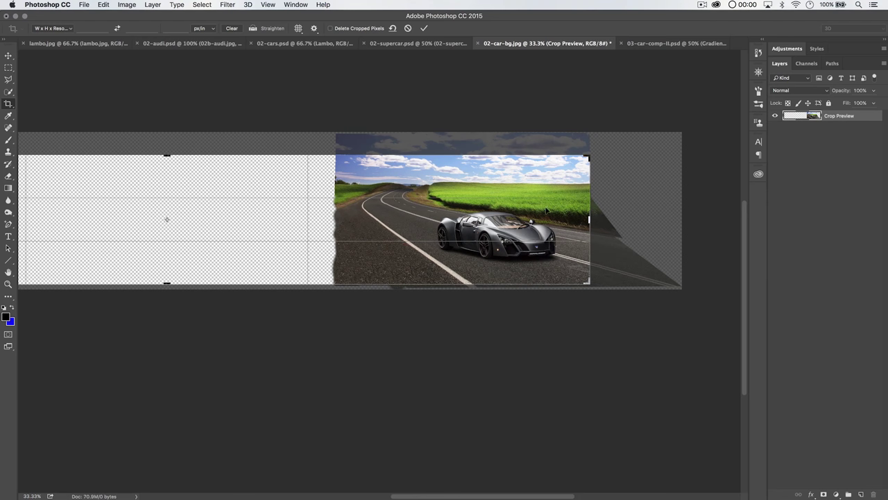
pyautogui.moveTo(166, 152); pyautogui.dragTo(167, 148)
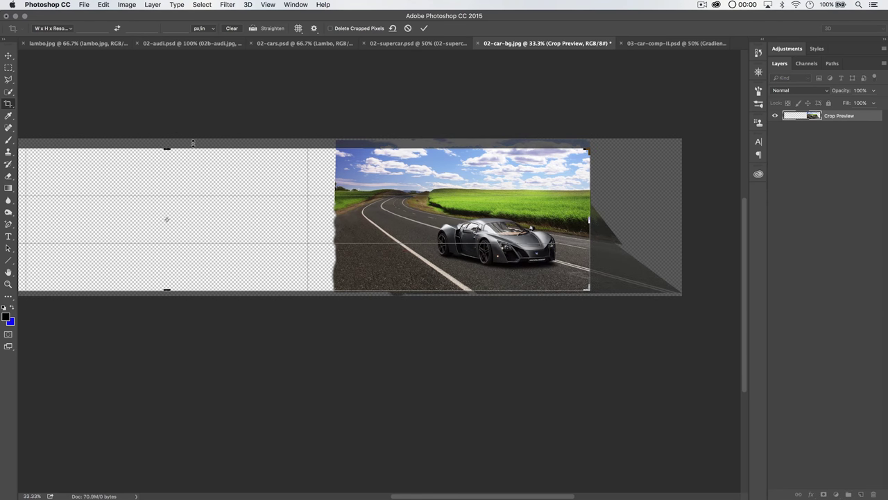
pyautogui.press('super+minus')
pyautogui.moveTo(173, 264); pyautogui.dragTo(321, 277)
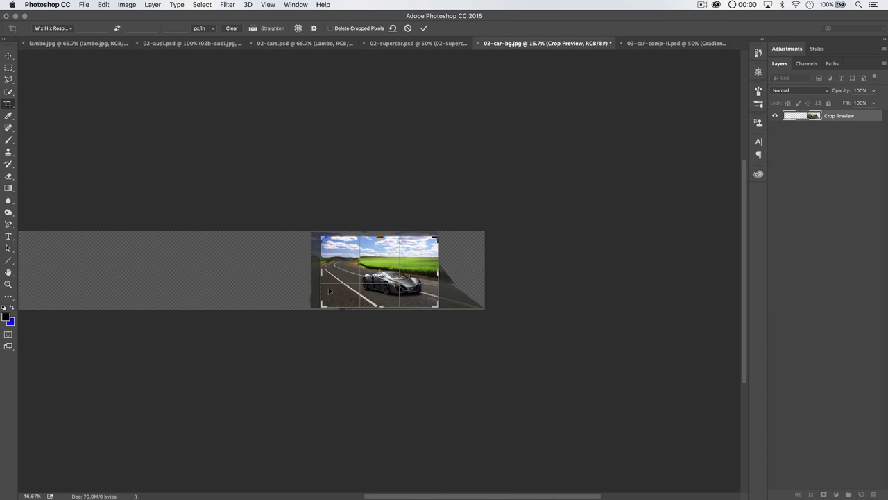
pyautogui.click(424, 28)
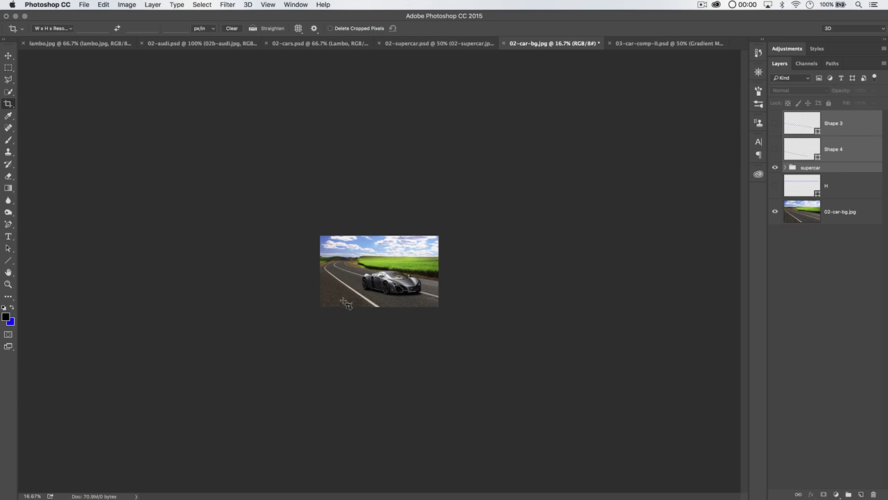
pyautogui.press('super+plus')
pyautogui.press('super+plus')
pyautogui.press('super+plus')
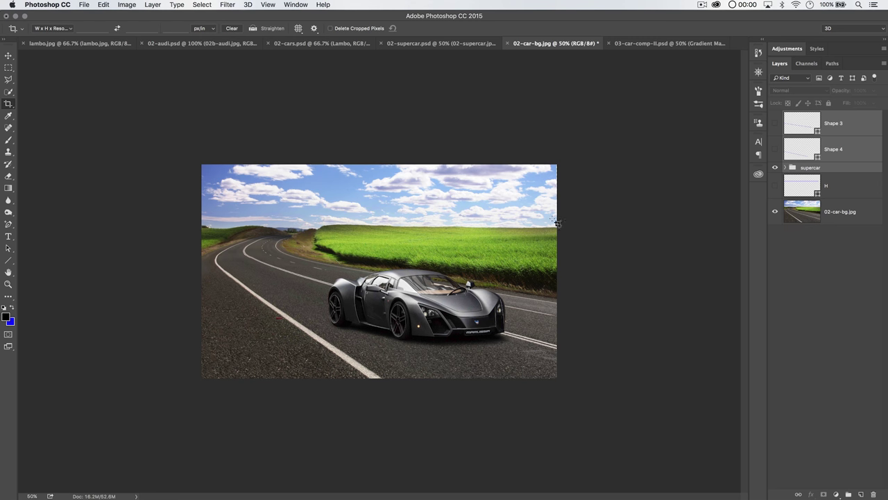
# Copy the Color Balance adjustment from 03-car-comp-II.psd into 02-car-bg.jpg, placing it above the car layer inside the supercar group
pyautogui.click(661, 44)
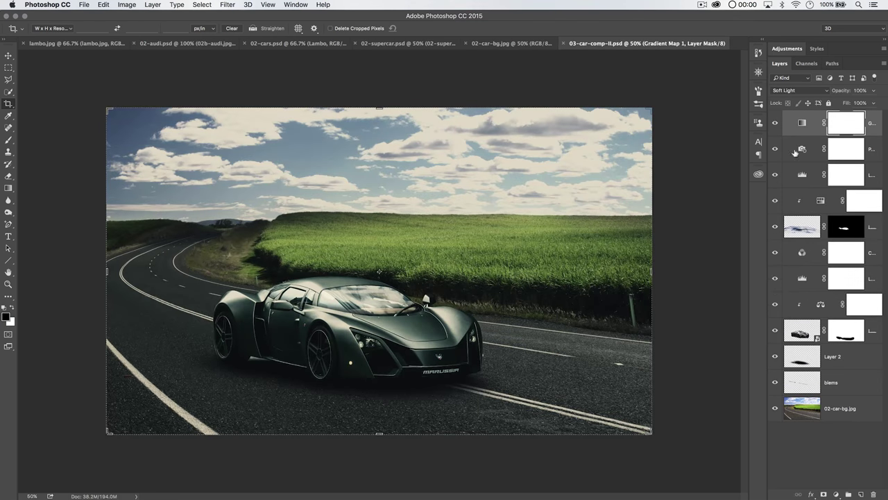
pyautogui.click(821, 304)
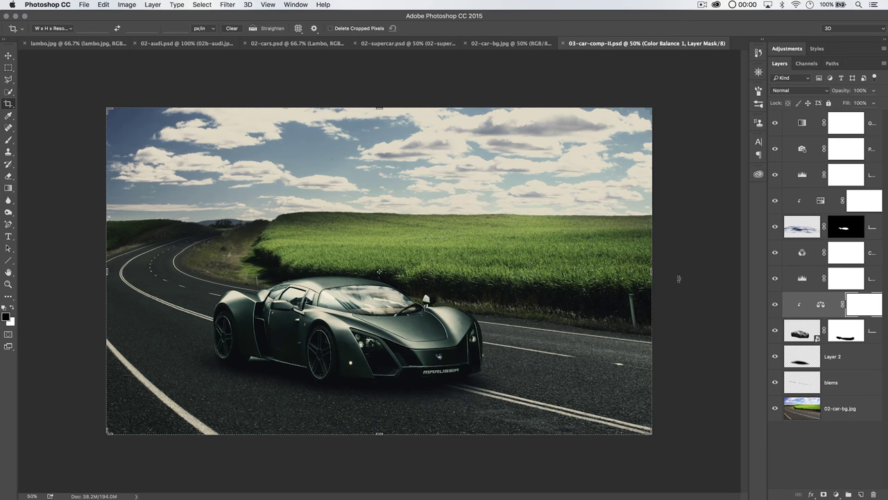
pyautogui.press('v')
pyautogui.moveTo(500, 42); pyautogui.dragTo(476, 222)
pyautogui.moveTo(800, 121); pyautogui.dragTo(812, 200)
pyautogui.click(784, 194)
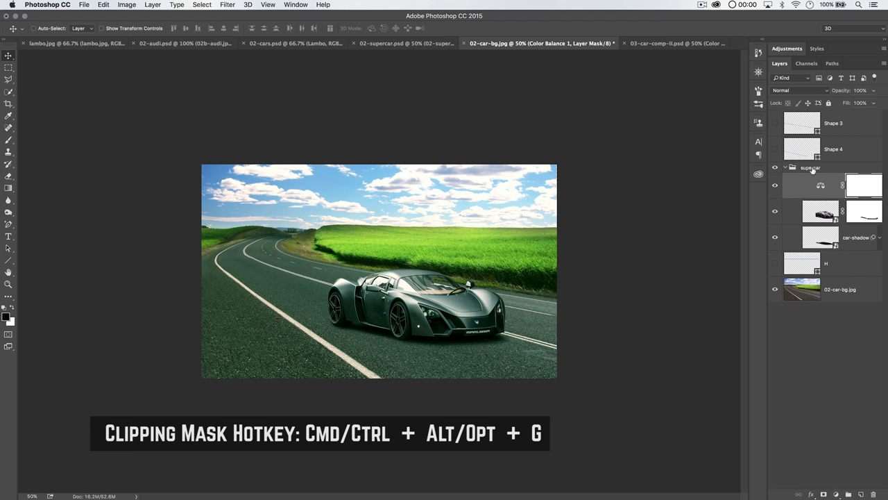
# Clip the Color Balance adjustment to the car layer and compare the car with and without it
pyautogui.press('super+alt+g')
pyautogui.click(775, 185)
pyautogui.click(776, 185)
pyautogui.click(785, 168)
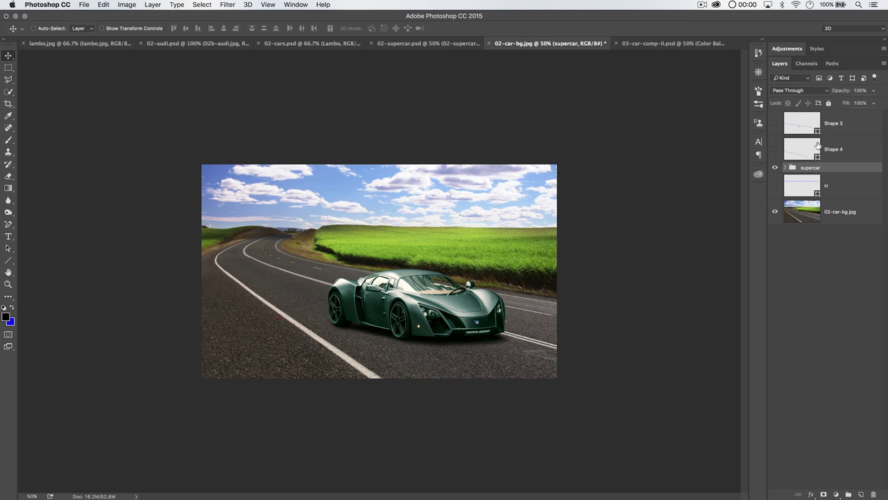
# Copy the Levels adjustment and the Multiply adjustment above it from 03-car-comp-II.psd to the top of 02-car-bg.jpg's layers, and hide both copies
pyautogui.click(810, 130)
pyautogui.click(653, 44)
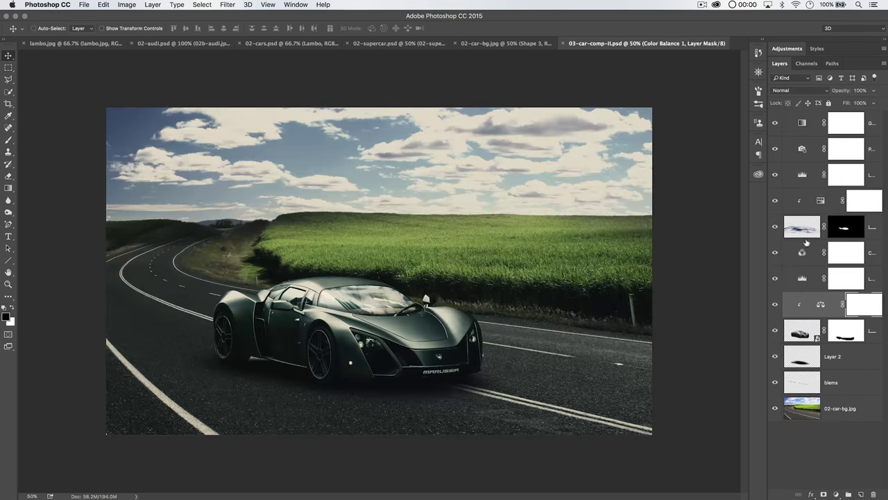
pyautogui.click(802, 277)
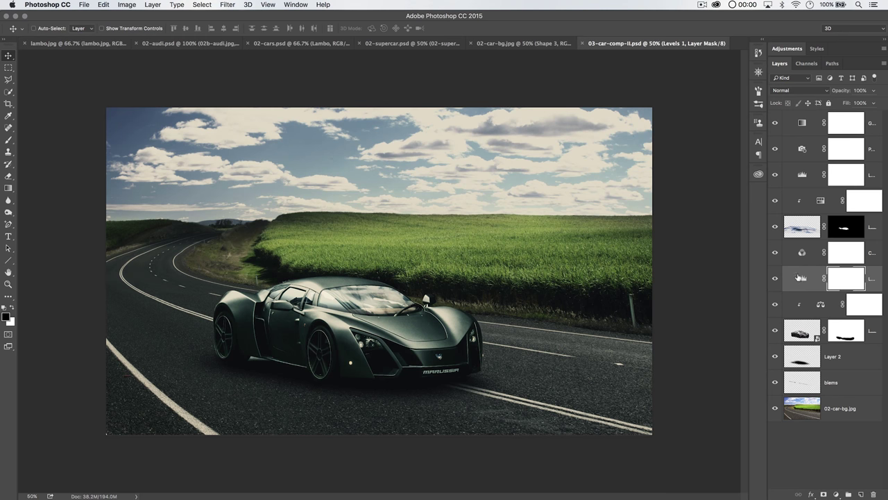
pyautogui.keyDown('shift'); pyautogui.click(806, 256); pyautogui.keyUp('shift')
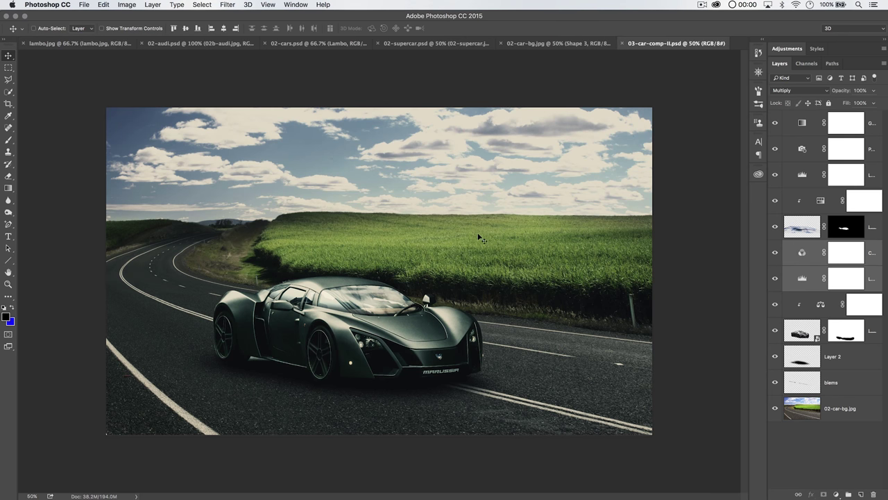
pyautogui.click(545, 43)
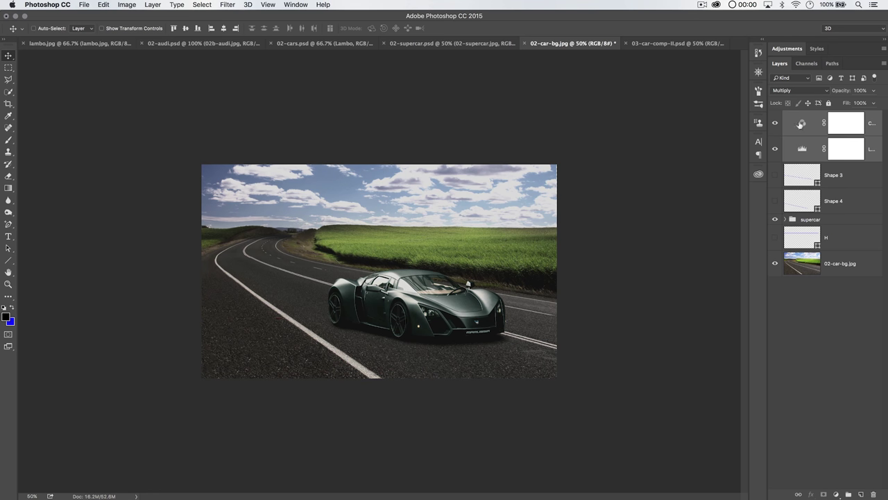
pyautogui.click(775, 150)
pyautogui.click(775, 123)
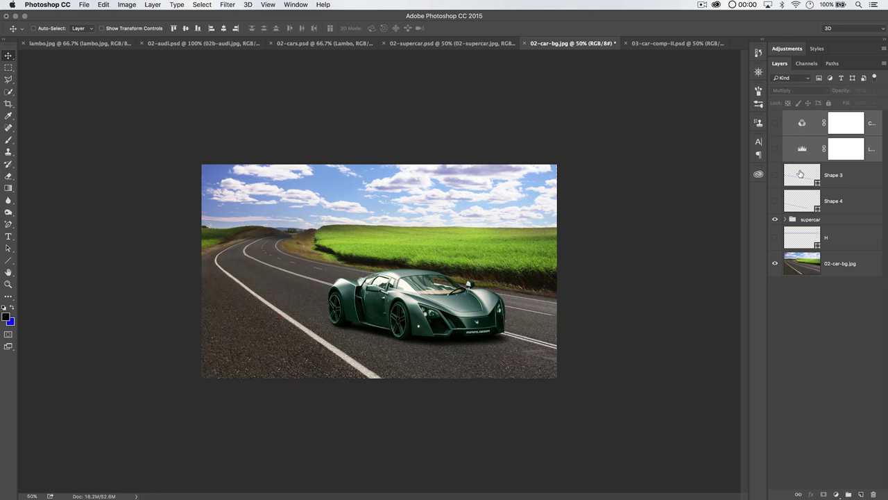
# Group the Shape 3 and Shape 4 perspective line layers and name the group "lines"
pyautogui.click(809, 219)
pyautogui.click(799, 194)
pyautogui.keyDown('shift'); pyautogui.click(805, 170); pyautogui.keyUp('shift')
pyautogui.moveTo(804, 170); pyautogui.dragTo(806, 207)
pyautogui.press('super+g')
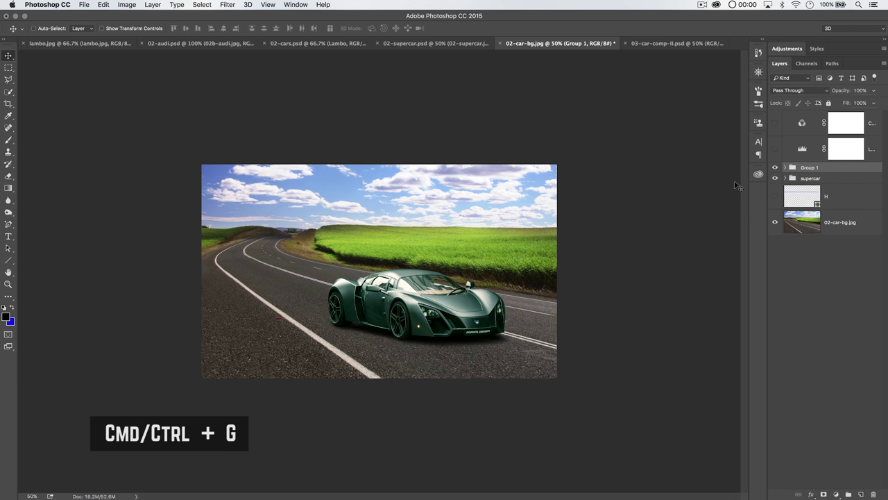
pyautogui.doubleClick(810, 168)
pyautogui.write('lines')
pyautogui.press('Return')
# Inspect the car's windshield and windows up close, and hide the Color Balance adjustment in the supercar group
pyautogui.click(785, 178)
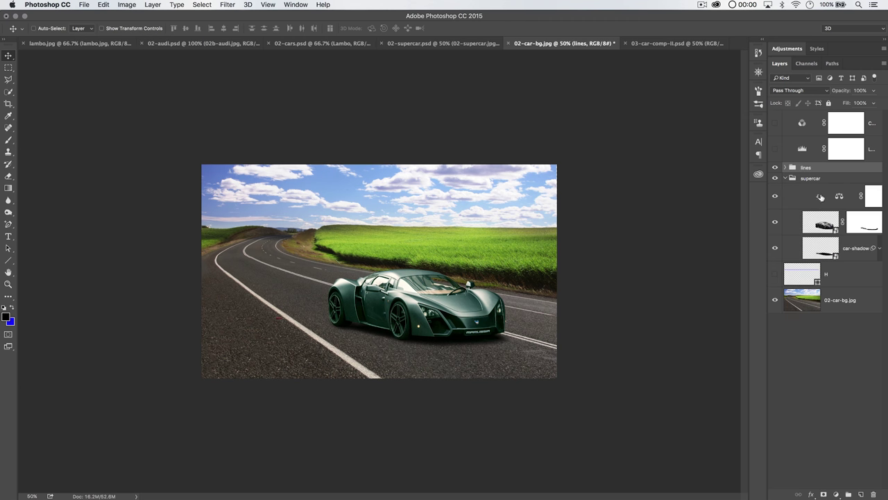
pyautogui.click(837, 195)
pyautogui.press('z')
pyautogui.click(427, 300)
pyautogui.moveTo(427, 300); pyautogui.dragTo(471, 241)
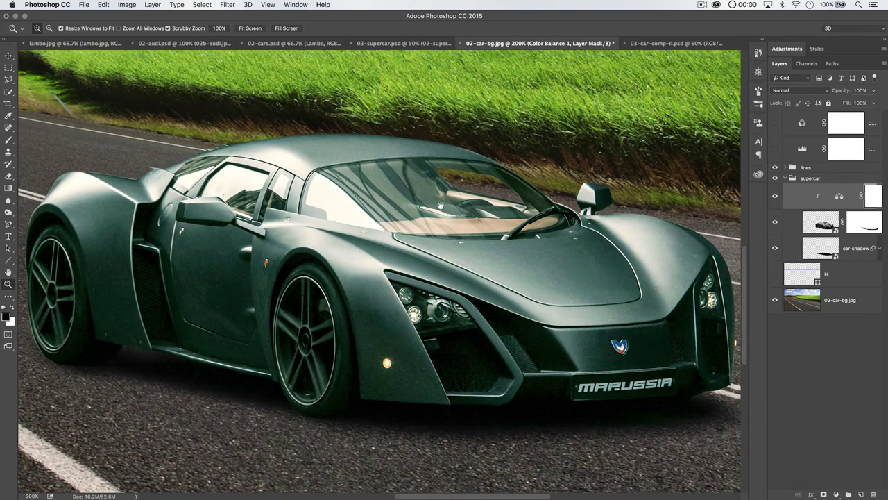
pyautogui.hscroll(-5, 445, 208)
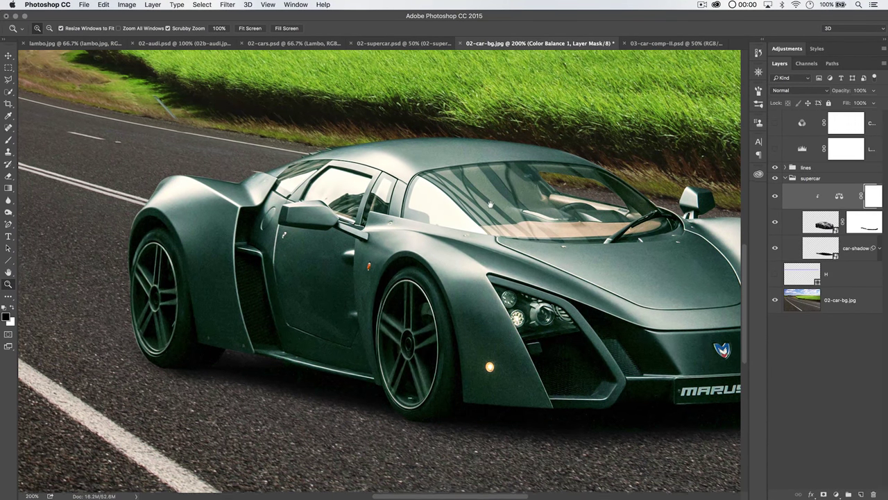
pyautogui.click(497, 209)
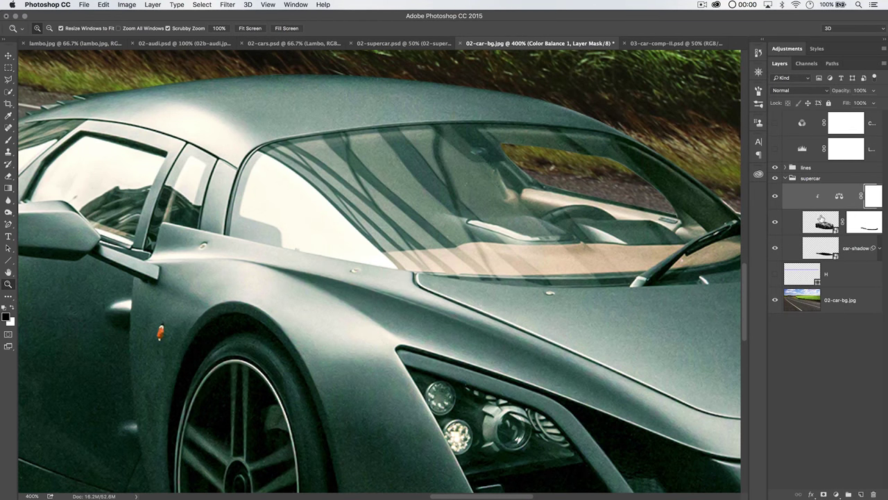
pyautogui.click(775, 196)
# Add a new empty layer directly above the car layer, beneath the Color Balance adjustment
pyautogui.click(821, 222)
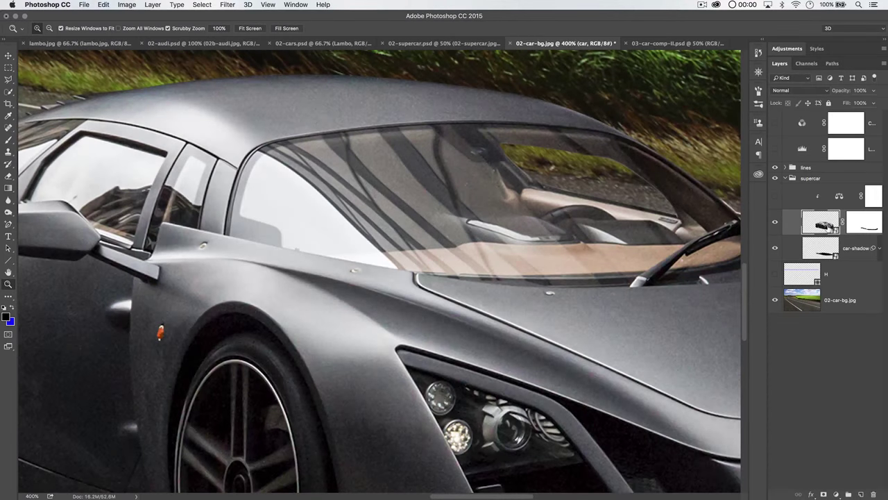
pyautogui.click(858, 493)
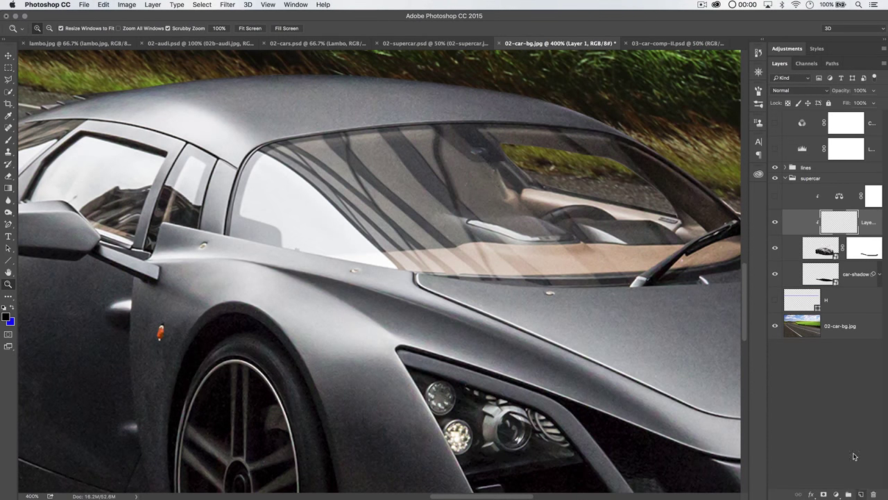
pyautogui.moveTo(838, 227); pyautogui.dragTo(840, 193)
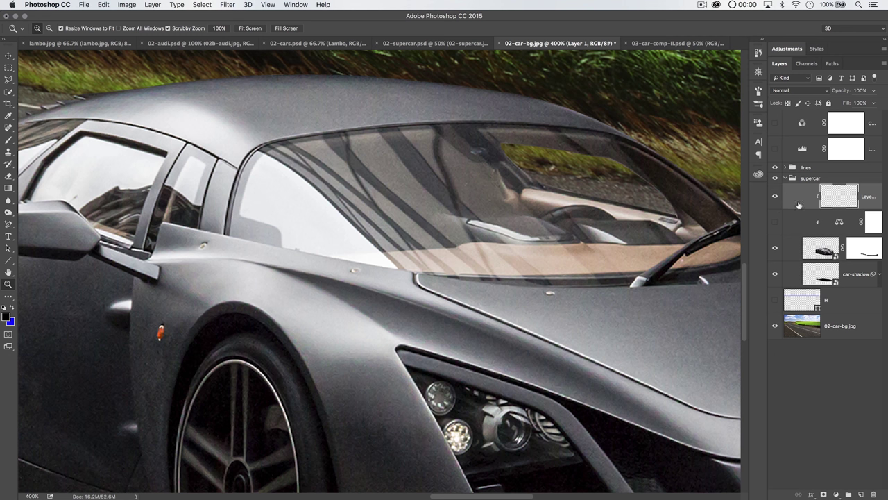
pyautogui.click(839, 221)
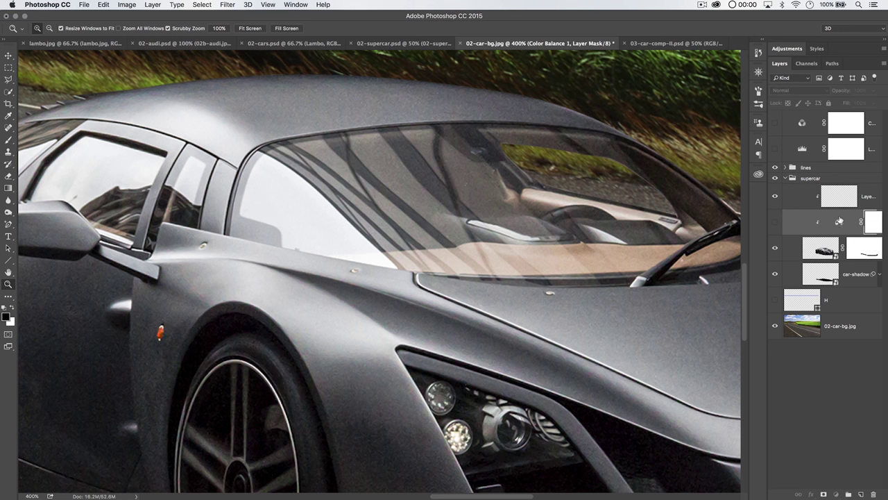
pyautogui.moveTo(839, 221); pyautogui.dragTo(839, 197)
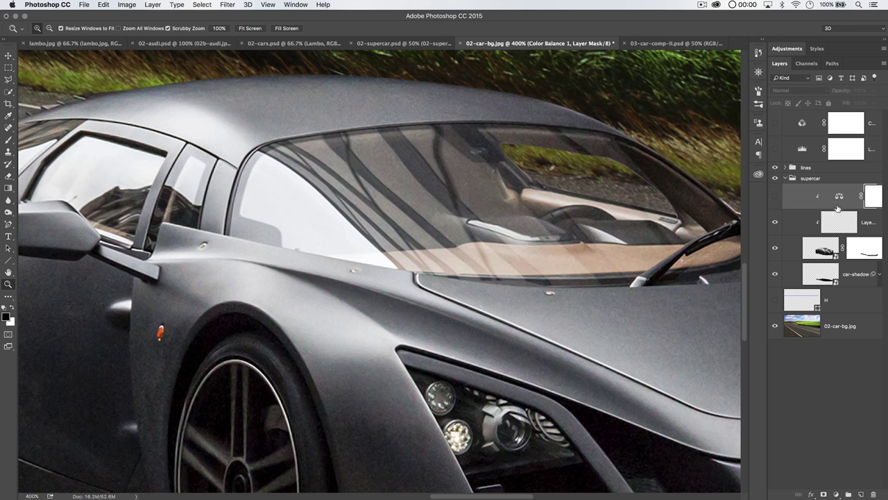
# Release the Color Balance adjustment and the new empty layer from their clipping to the car layer
pyautogui.keyDown('alt'); pyautogui.click(837, 208); pyautogui.keyUp('alt')
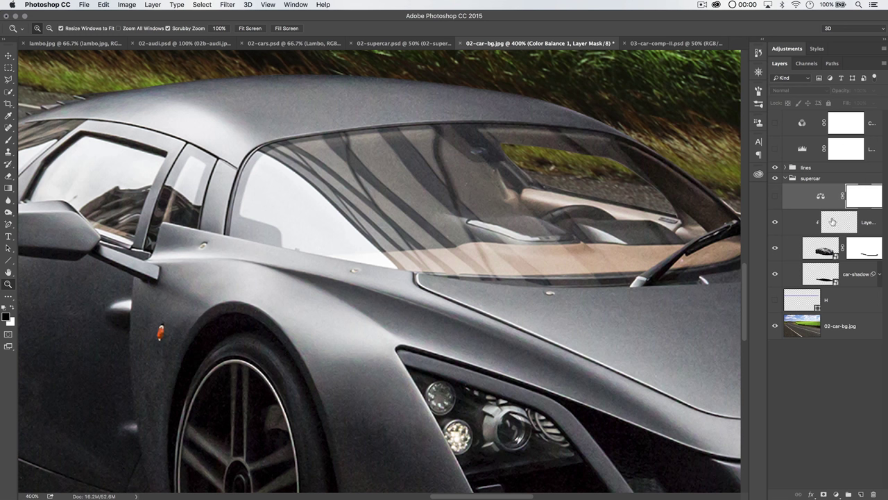
pyautogui.click(833, 221)
pyautogui.keyDown('alt'); pyautogui.click(833, 235); pyautogui.keyUp('alt')
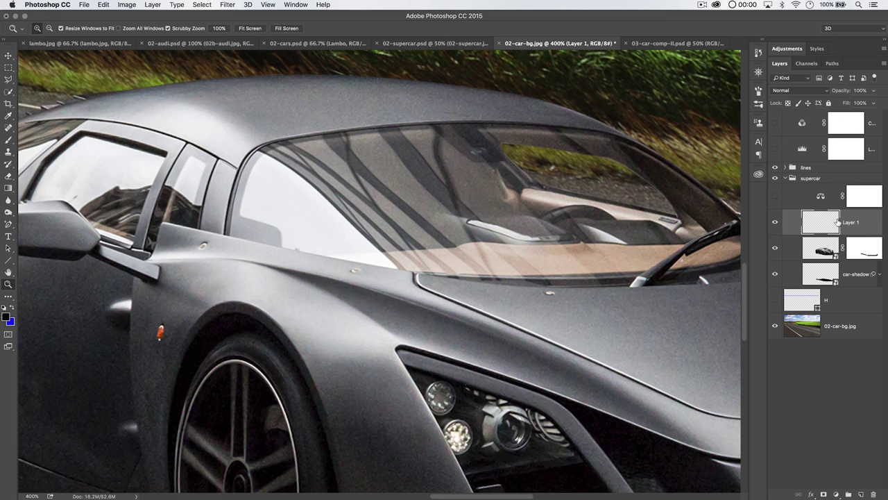
# Rename the new empty layer above the car as "glass"
pyautogui.doubleClick(859, 227)
pyautogui.write('Wlass')
pyautogui.press('Return')
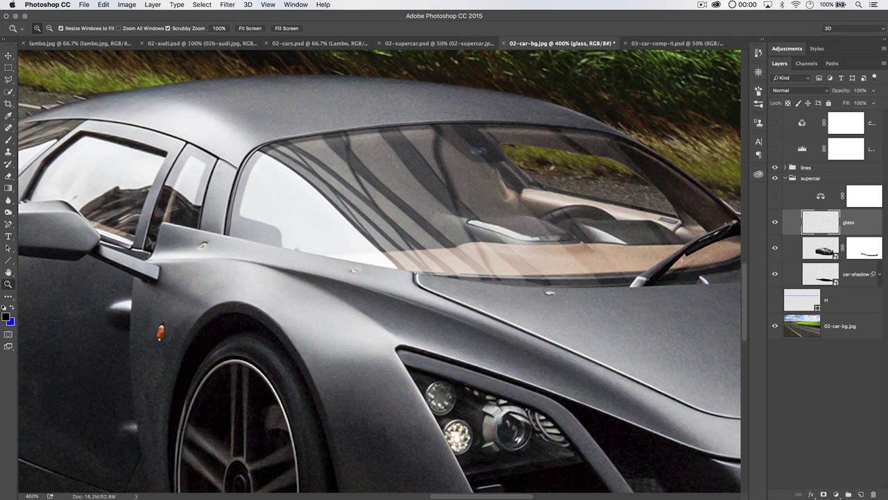
# Set up the Clone Stamp to sample Current & Below and reduce its brush size to 20
pyautogui.hscroll(3, 581, 169)
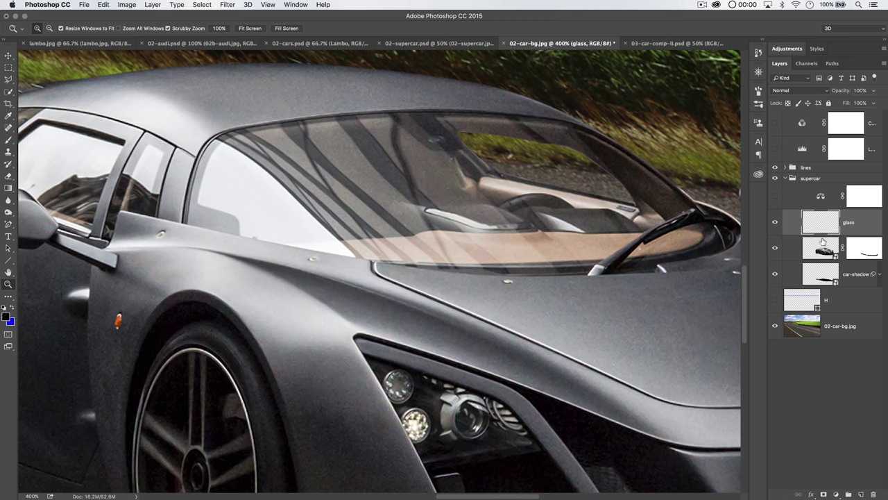
pyautogui.press('s')
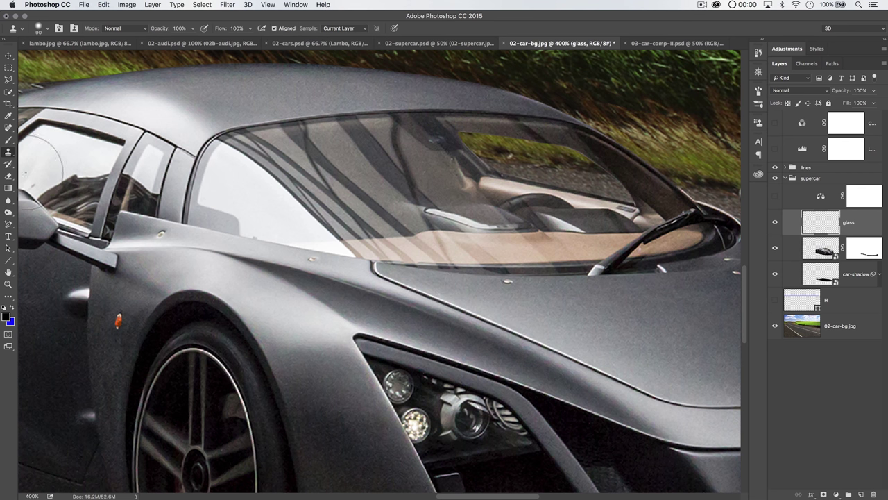
pyautogui.click(347, 27)
pyautogui.click(341, 31)
pyautogui.press('[')
pyautogui.press('[')
pyautogui.press('[')
pyautogui.press('[')
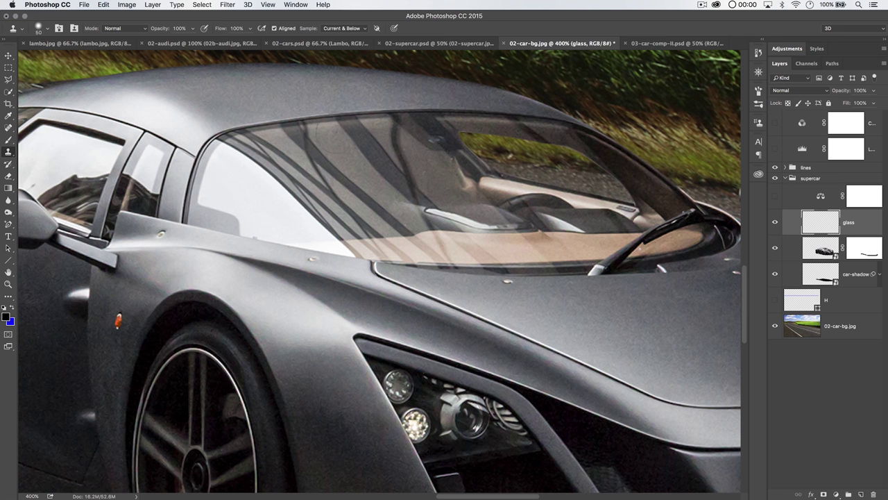
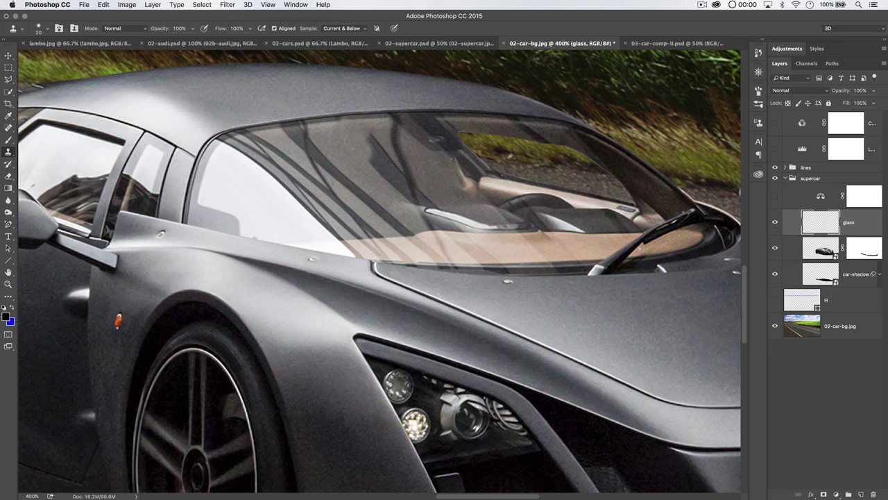
# Clone out the dark reflection streaks in the middle of the windshield on the glass layer
pyautogui.moveTo(371, 143)
pyautogui.mouseDown()
pyautogui.moveTo(376, 164)
pyautogui.moveTo(391, 158)
pyautogui.mouseUp()
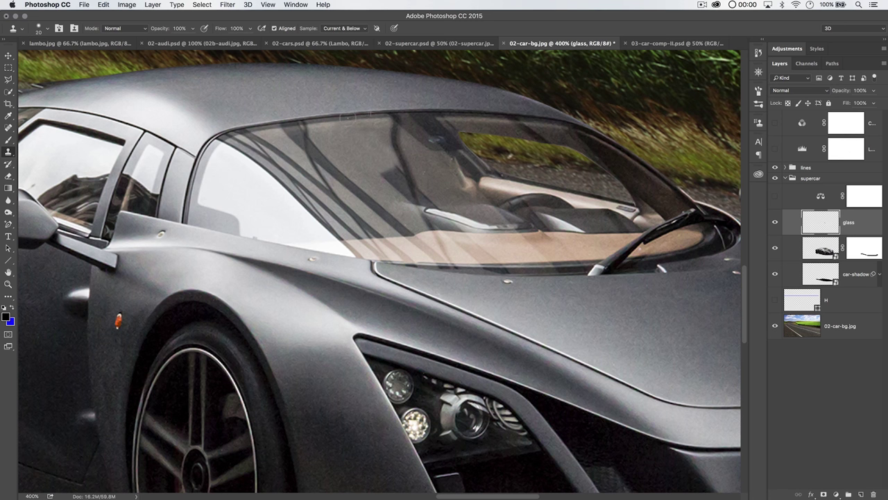
pyautogui.moveTo(405, 198)
pyautogui.mouseDown()
pyautogui.moveTo(398, 151)
pyautogui.moveTo(426, 205)
pyautogui.mouseUp()
pyautogui.moveTo(76, 157); pyautogui.dragTo(264, 165)
pyautogui.keyDown('alt'); pyautogui.click(251, 174); pyautogui.keyUp('alt')
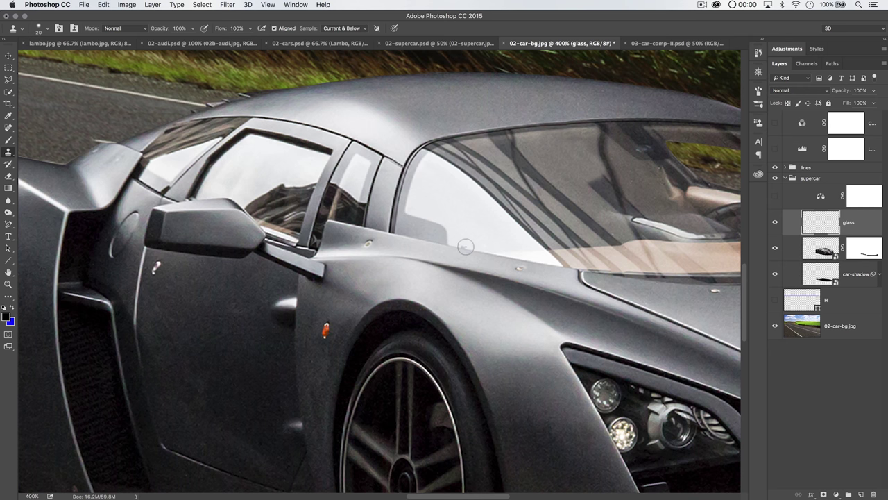
pyautogui.moveTo(438, 199); pyautogui.dragTo(308, 210)
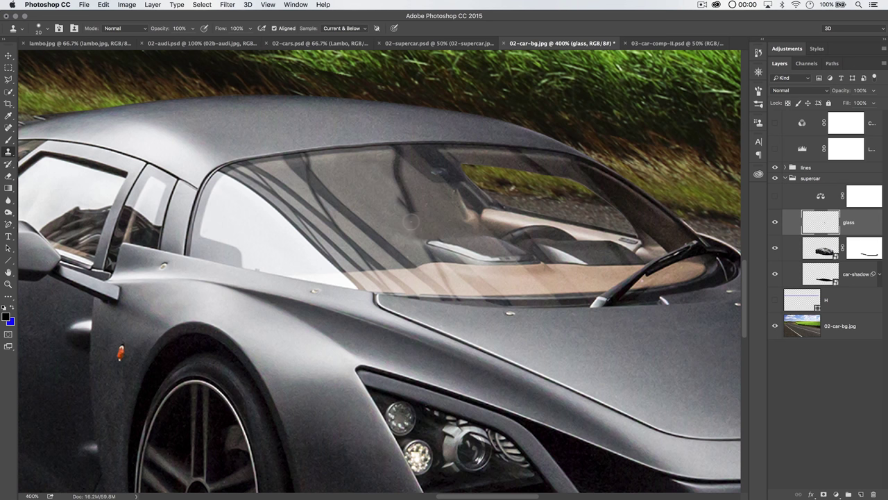
pyautogui.moveTo(401, 200)
pyautogui.mouseDown()
pyautogui.moveTo(409, 204)
pyautogui.moveTo(392, 162)
pyautogui.mouseUp()
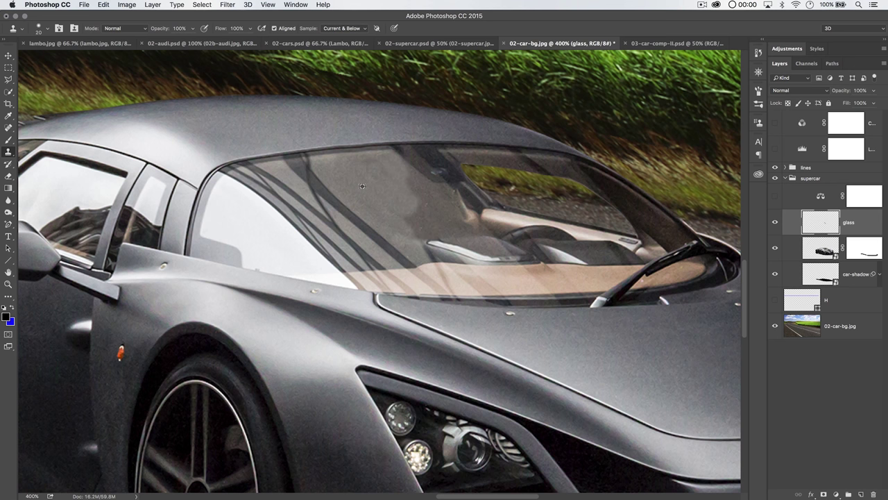
# Smooth the retouched windshield area with the Clone Stamp at brush size 40 and 50% opacity, undoing the stray dab on the roof
pyautogui.press(']')
pyautogui.press(']')
pyautogui.press('5')
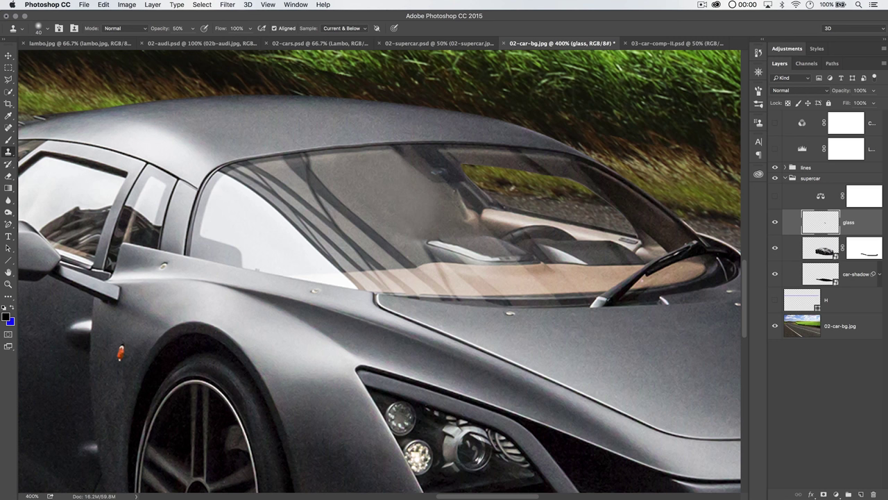
pyautogui.click(336, 116)
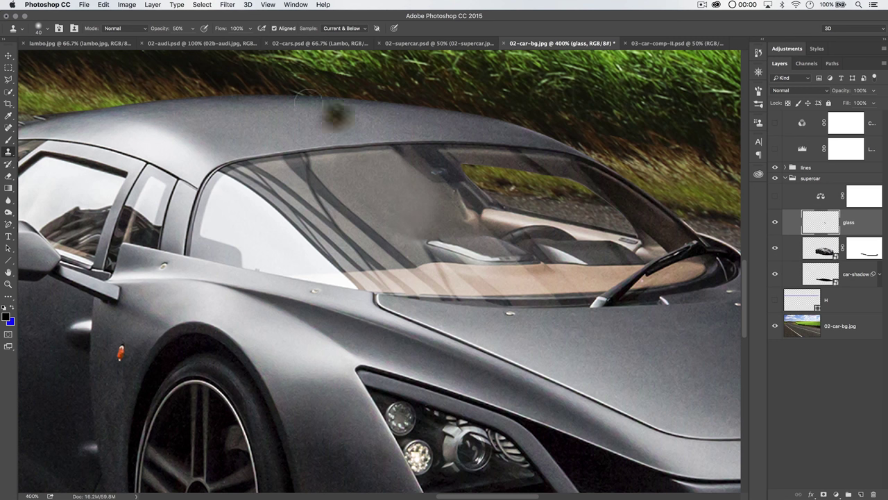
pyautogui.press('super+z')
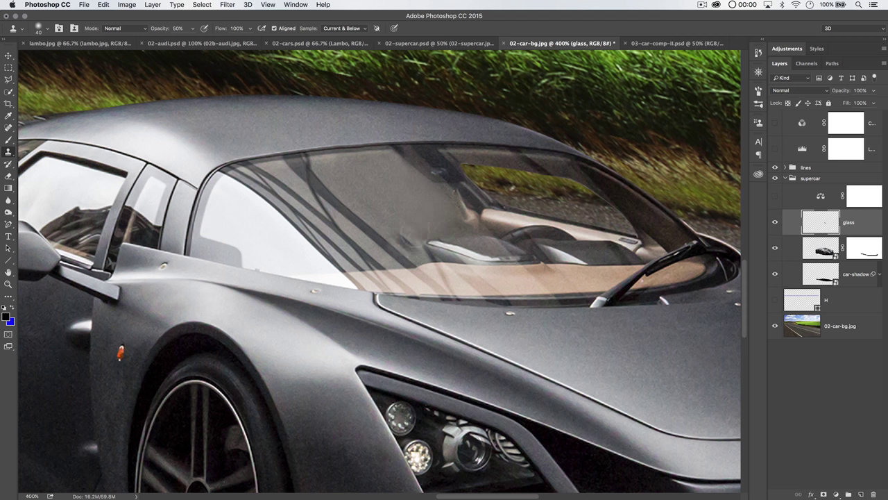
# Clip the glass layer and the Color Balance adjustment to the car layer, with the Color Balance shown
pyautogui.press('super+minus')
pyautogui.press('super+minus')
pyautogui.press('super+minus')
pyautogui.press('super+minus')
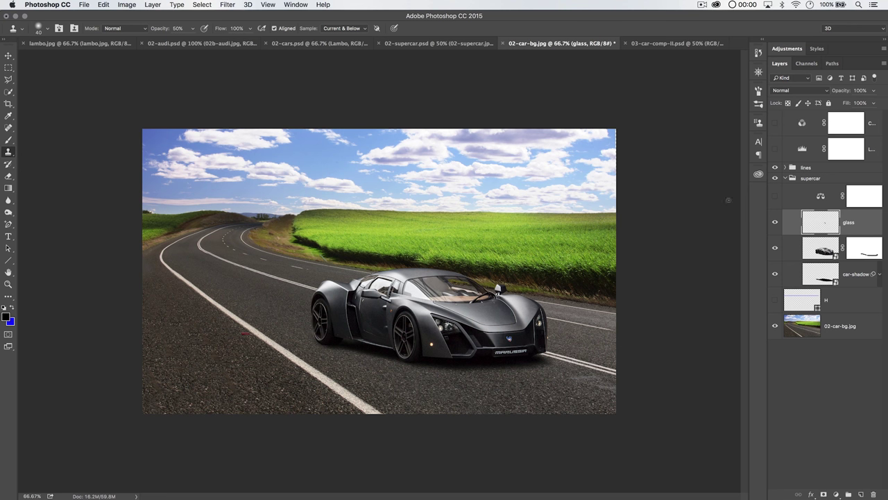
pyautogui.keyDown('alt'); pyautogui.click(842, 237); pyautogui.keyUp('alt')
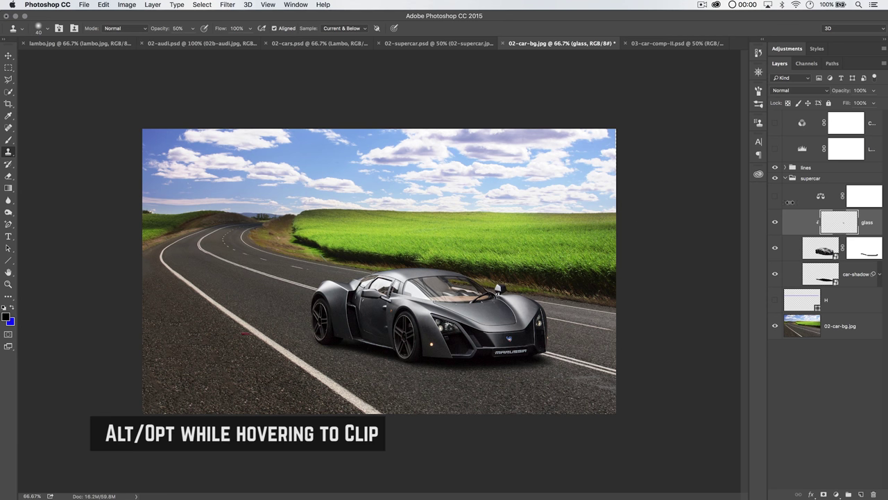
pyautogui.click(776, 196)
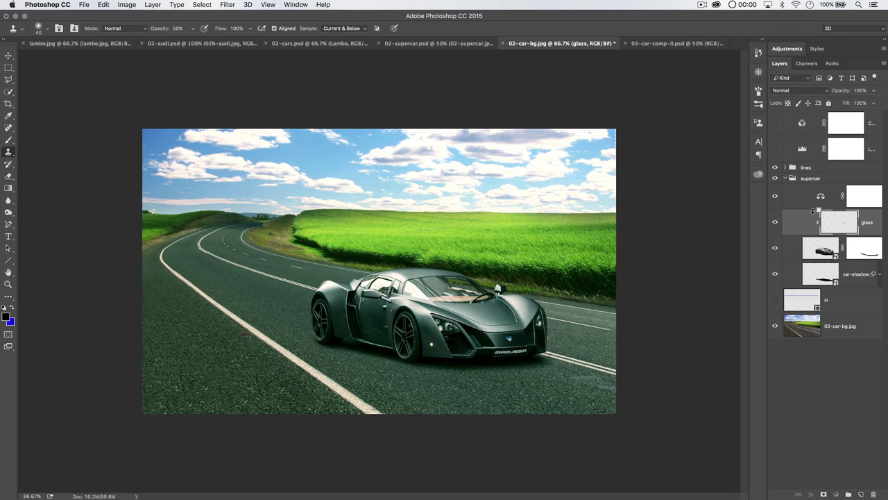
pyautogui.keyDown('alt'); pyautogui.click(815, 209); pyautogui.keyUp('alt')
pyautogui.click(775, 196)
pyautogui.click(775, 196)
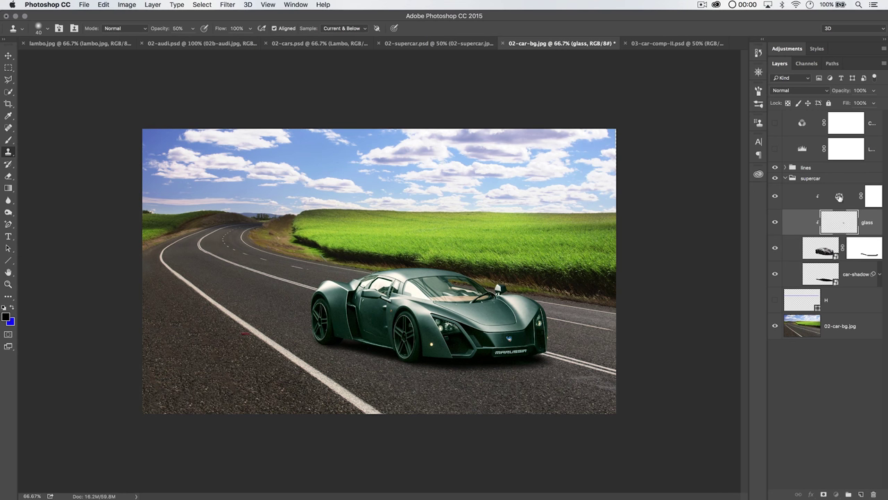
pyautogui.click(841, 197)
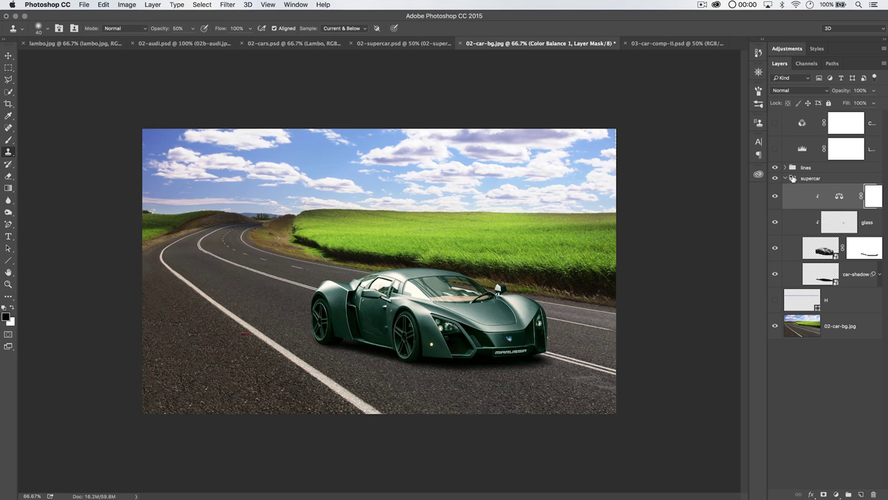
pyautogui.click(786, 179)
pyautogui.click(808, 167)
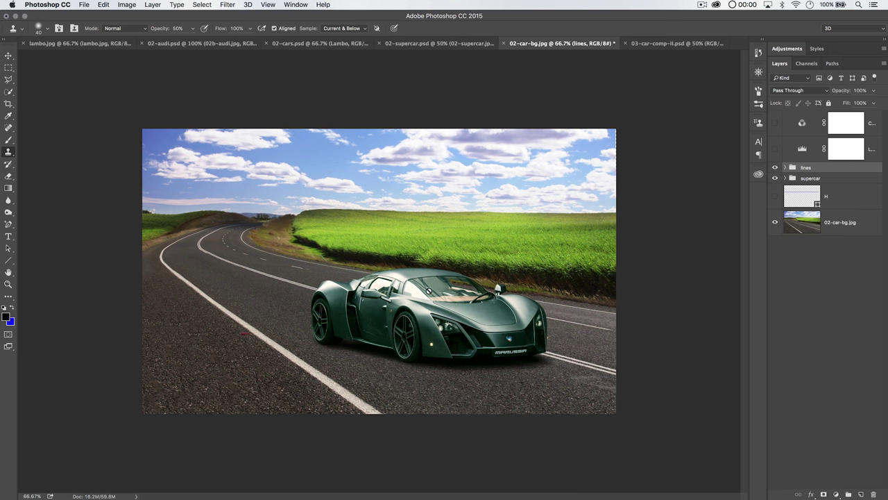
pyautogui.click(785, 168)
pyautogui.click(783, 168)
pyautogui.click(785, 178)
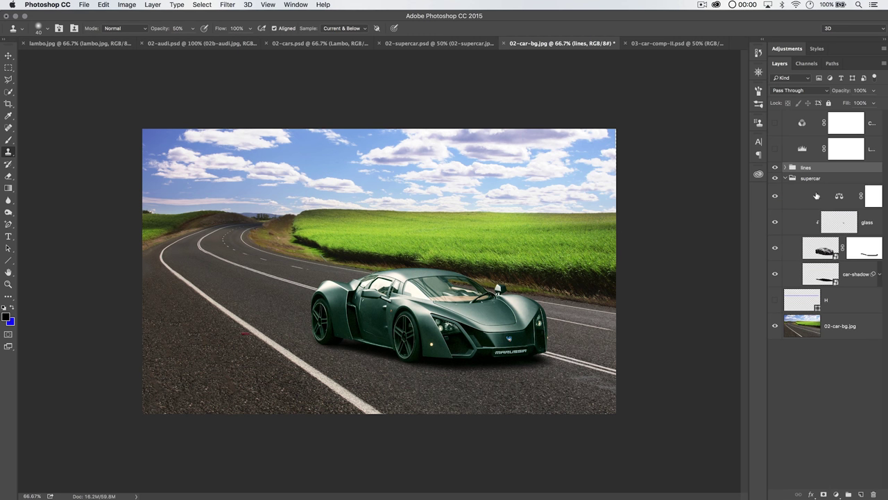
# Hide the supercar group's Color Balance adjustment and release it from its clipping
pyautogui.click(775, 196)
pyautogui.click(838, 195)
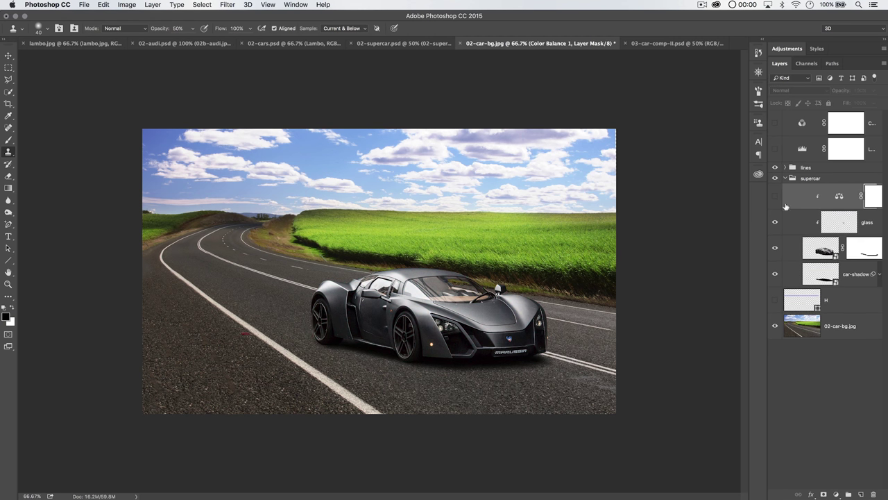
pyautogui.press('super+alt+g')
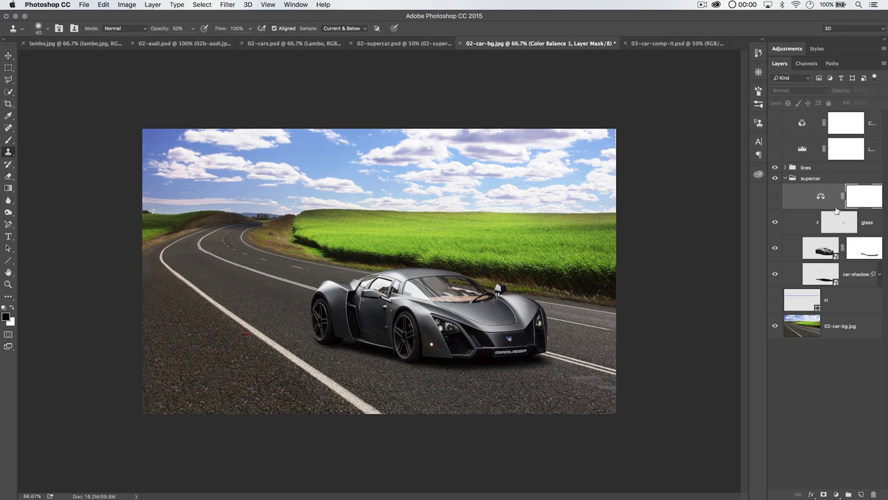
# Add an empty layer directly above the glass layer and name it "clouds"
pyautogui.press('super+shift+alt+n')
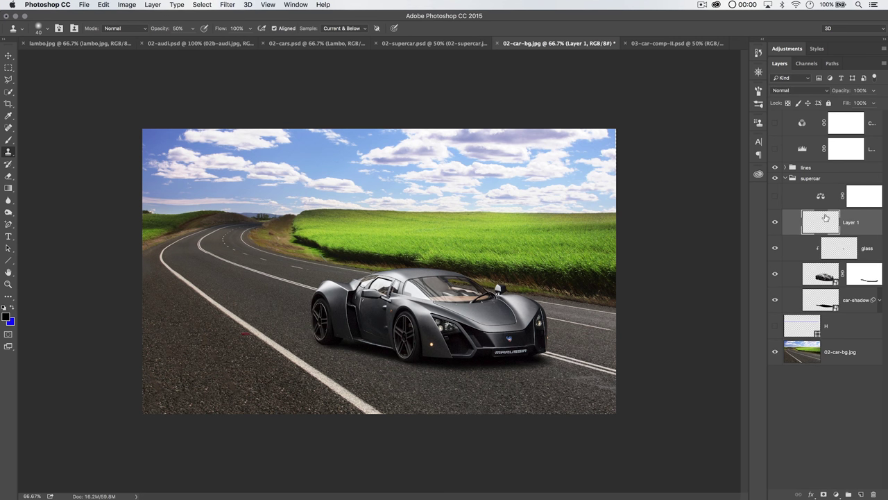
pyautogui.write('clouds')
pyautogui.press('Return')
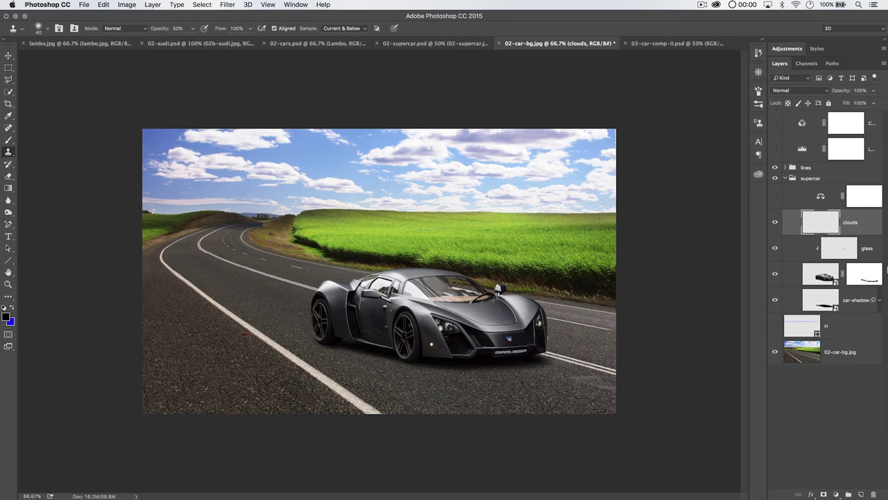
# Copy a full-width rectangular area of sky from the 02-car-bg.jpg layer and paste it into the clouds layer
pyautogui.click(805, 350)
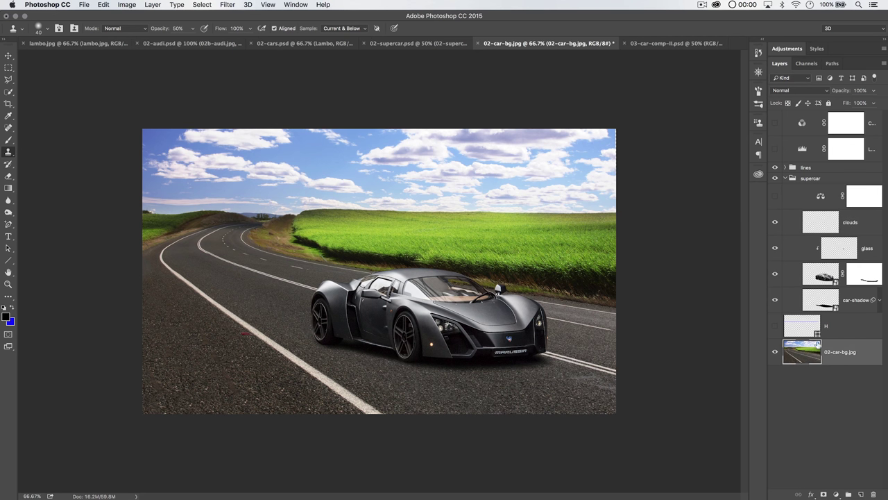
pyautogui.press('m')
pyautogui.rightClick(9, 67)
pyautogui.click(52, 67)
pyautogui.moveTo(139, 109); pyautogui.dragTo(691, 208)
pyautogui.hotkey('ctrl', 'c')
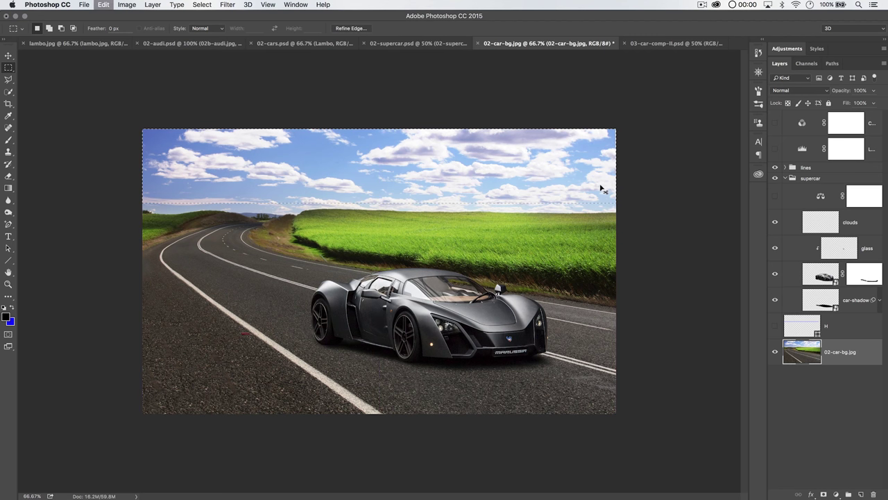
pyautogui.click(833, 221)
pyautogui.hotkey('ctrl', 'v')
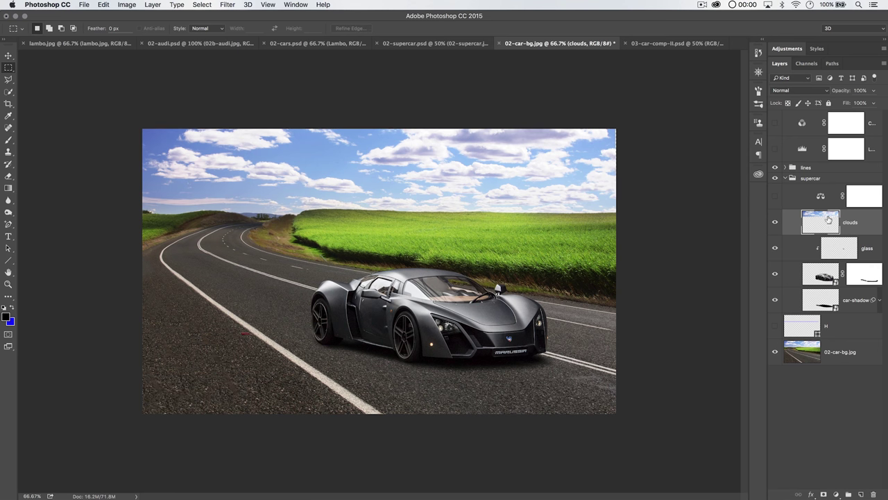
# Move the clouds strip down over the car and flip it vertically
pyautogui.press('v')
pyautogui.moveTo(391, 145); pyautogui.dragTo(423, 266)
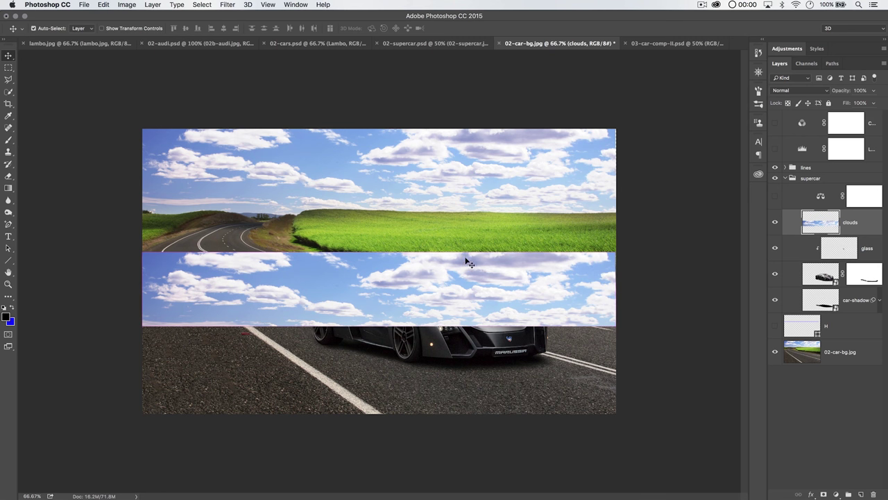
pyautogui.press('super+t')
pyautogui.rightClick(429, 270)
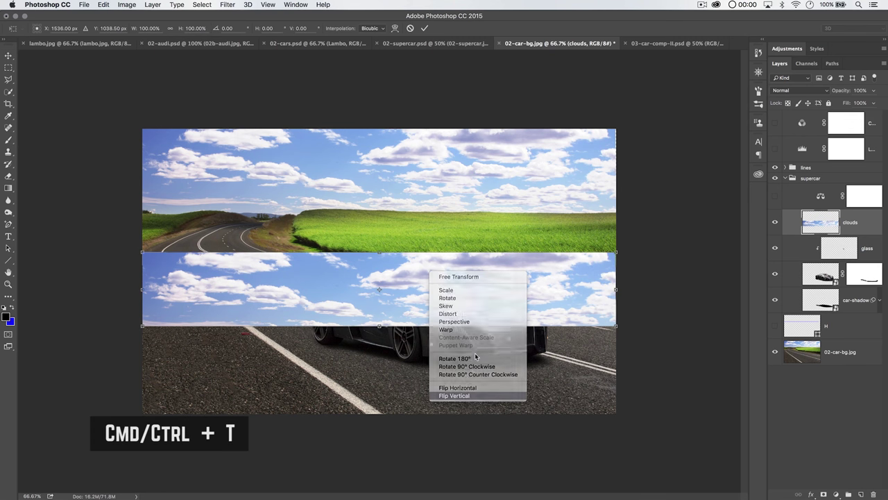
# Skew the clouds strip horizontally by about 59°, shifting its lower edge right and its upper edge left
pyautogui.rightClick(435, 278)
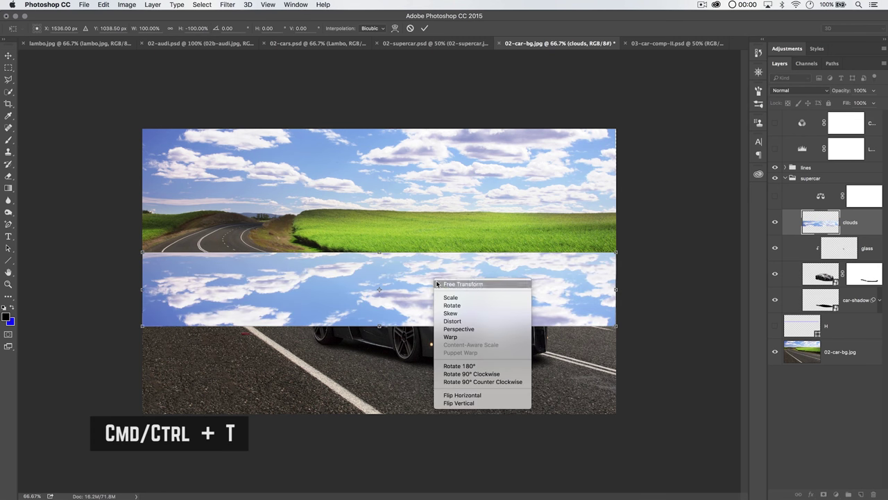
pyautogui.click(455, 314)
pyautogui.moveTo(379, 326); pyautogui.dragTo(429, 326)
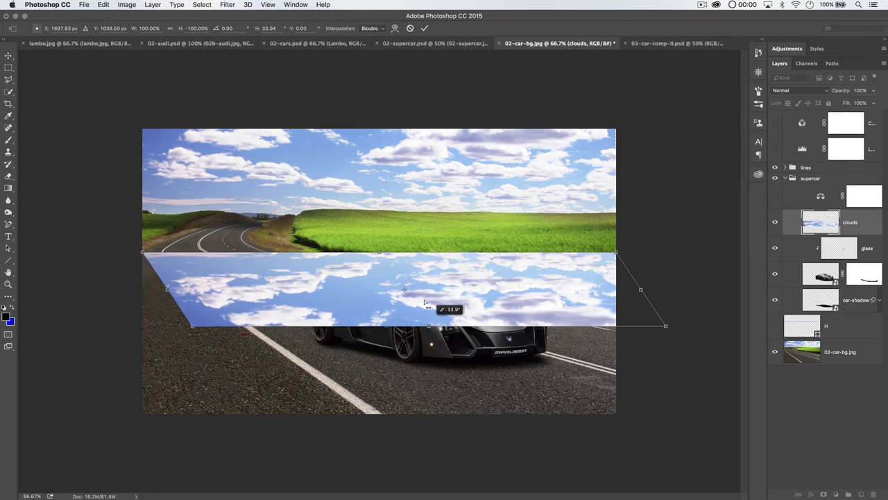
pyautogui.moveTo(379, 253); pyautogui.dragTo(305, 252)
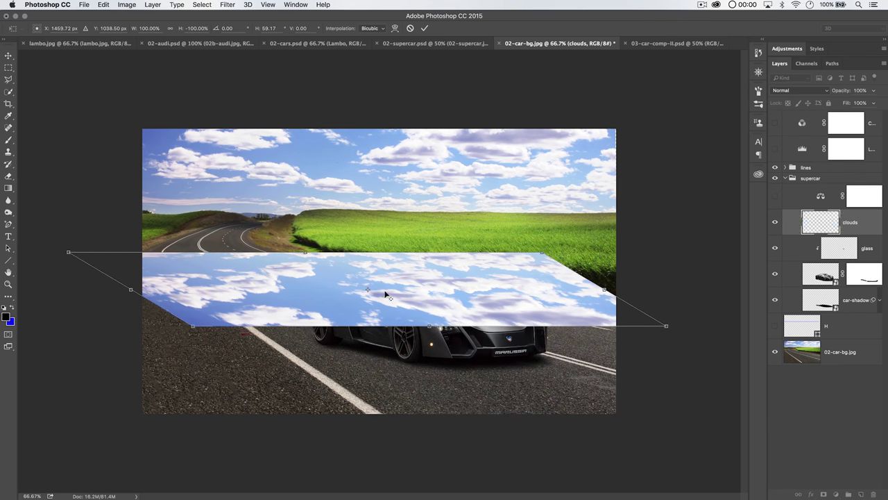
# Apply a Perspective transform that widens the lower edge of the clouds strip to about 141% width, and commit the transform
pyautogui.rightClick(410, 293)
pyautogui.click(435, 343)
pyautogui.moveTo(667, 325); pyautogui.dragTo(771, 308)
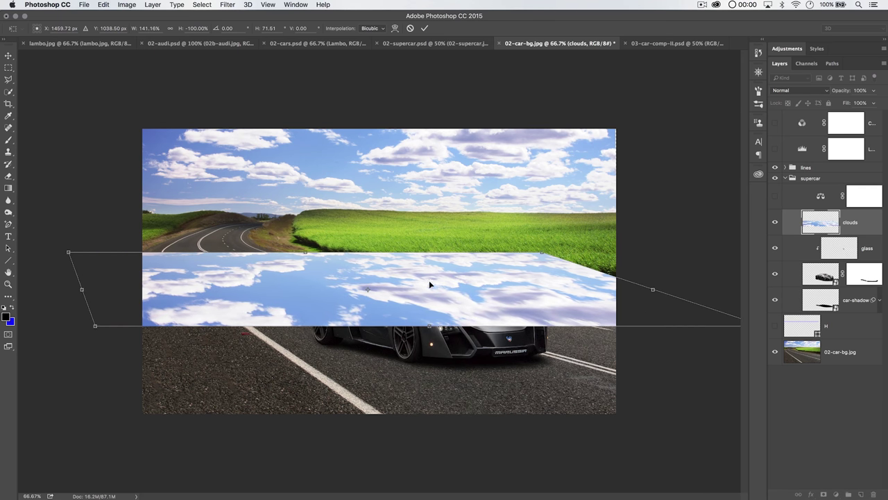
pyautogui.moveTo(428, 284); pyautogui.dragTo(440, 290)
pyautogui.click(424, 27)
# Hide the clouds layer and enter Quick Mask mode with the car's windows in close view
pyautogui.click(775, 222)
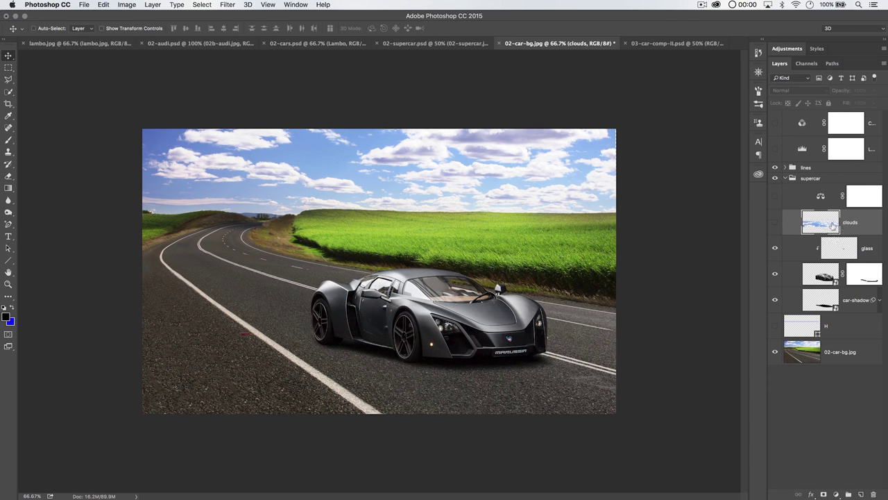
pyautogui.press('z')
pyautogui.click(451, 294)
pyautogui.click(450, 294)
pyautogui.click(451, 293)
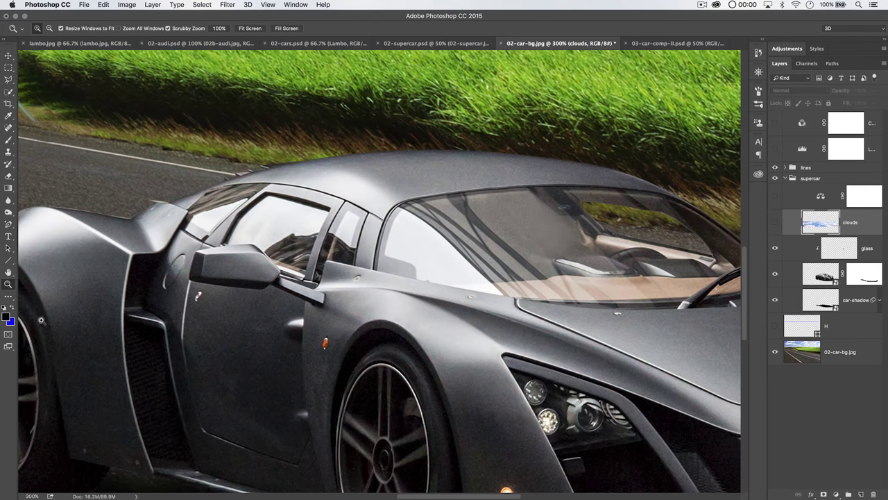
pyautogui.click(8, 336)
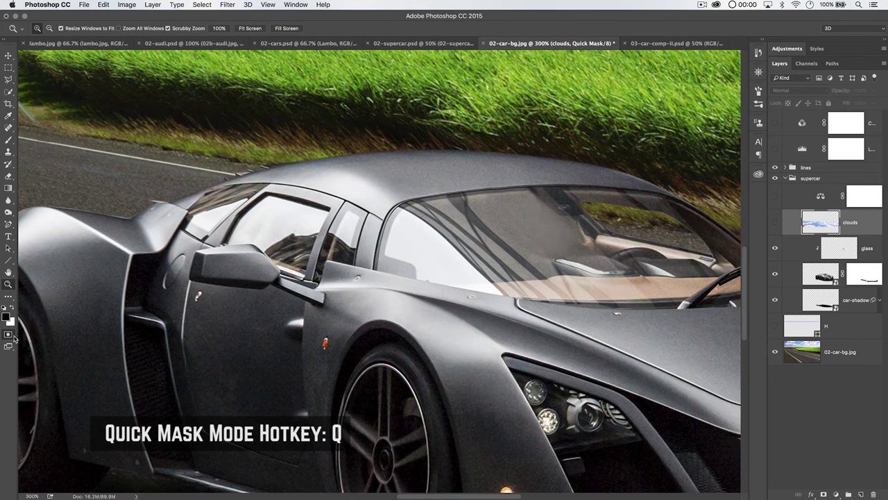
# Paint the Quick Mask over the glass of the car's rear and door side windows with a 20 px brush
pyautogui.click(9, 140)
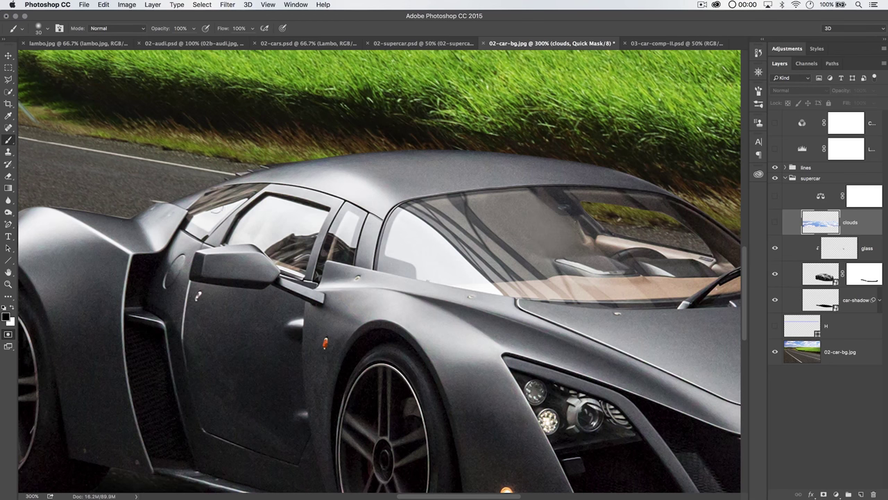
pyautogui.moveTo(198, 216)
pyautogui.mouseDown()
pyautogui.moveTo(262, 185)
pyautogui.moveTo(194, 225)
pyautogui.moveTo(205, 237)
pyautogui.mouseUp()
pyautogui.press(']')
pyautogui.press('super+z')
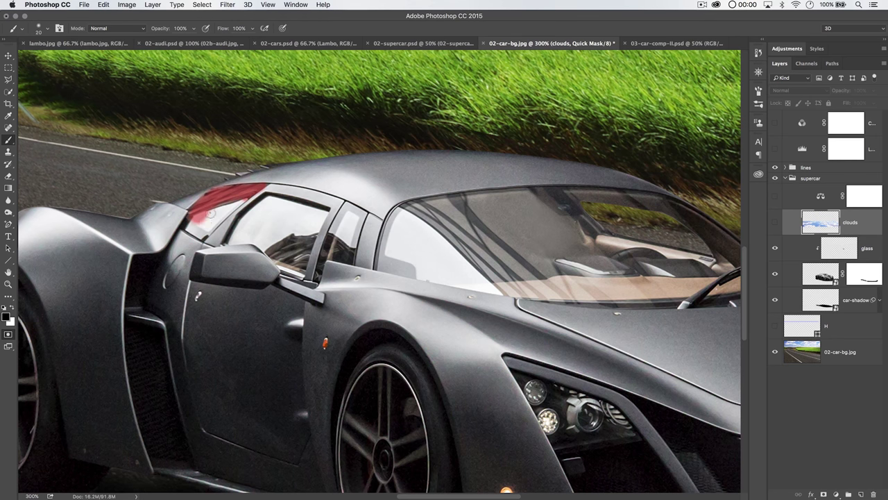
pyautogui.moveTo(221, 208); pyautogui.dragTo(241, 204)
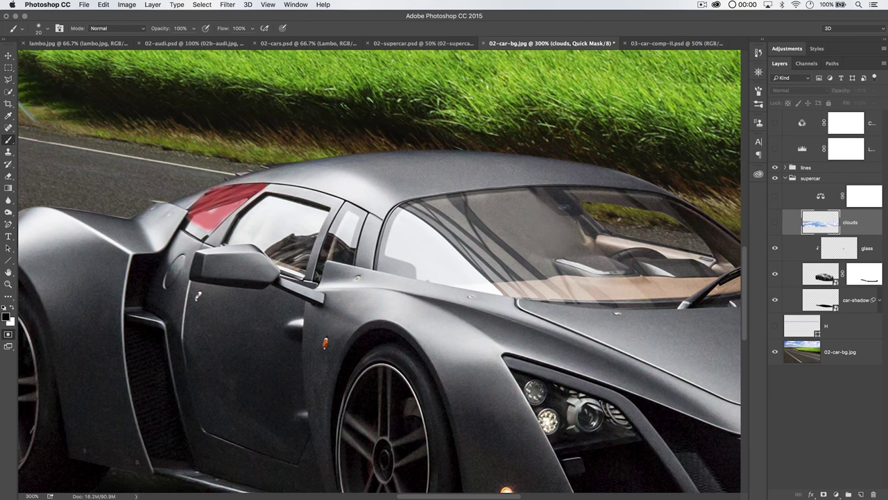
pyautogui.moveTo(238, 236)
pyautogui.mouseDown()
pyautogui.moveTo(270, 200)
pyautogui.moveTo(286, 207)
pyautogui.moveTo(240, 238)
pyautogui.moveTo(262, 238)
pyautogui.moveTo(292, 271)
pyautogui.mouseUp()
pyautogui.moveTo(306, 239)
pyautogui.mouseDown()
pyautogui.moveTo(320, 212)
pyautogui.moveTo(288, 208)
pyautogui.moveTo(301, 218)
pyautogui.moveTo(288, 230)
pyautogui.moveTo(297, 228)
pyautogui.mouseUp()
# Extend the Quick Mask over the small front side window and the whole windshield, including the glass below the wiper, using a 30 px brush
pyautogui.moveTo(350, 207)
pyautogui.mouseDown()
pyautogui.moveTo(344, 255)
pyautogui.moveTo(451, 208)
pyautogui.moveTo(541, 222)
pyautogui.moveTo(625, 208)
pyautogui.mouseUp()
pyautogui.press(']')
pyautogui.hscroll(10, 485, 243)
pyautogui.moveTo(517, 243); pyautogui.dragTo(389, 251)
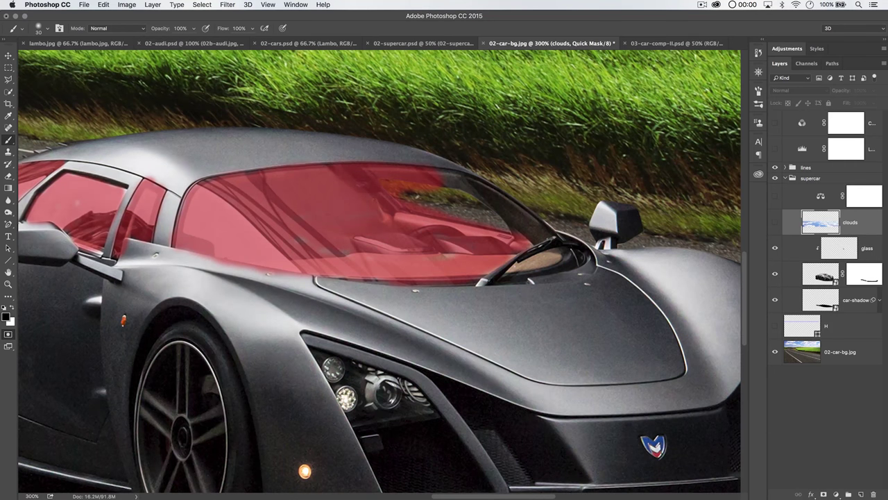
pyautogui.moveTo(433, 181)
pyautogui.mouseDown()
pyautogui.moveTo(486, 198)
pyautogui.moveTo(541, 235)
pyautogui.moveTo(432, 184)
pyautogui.mouseUp()
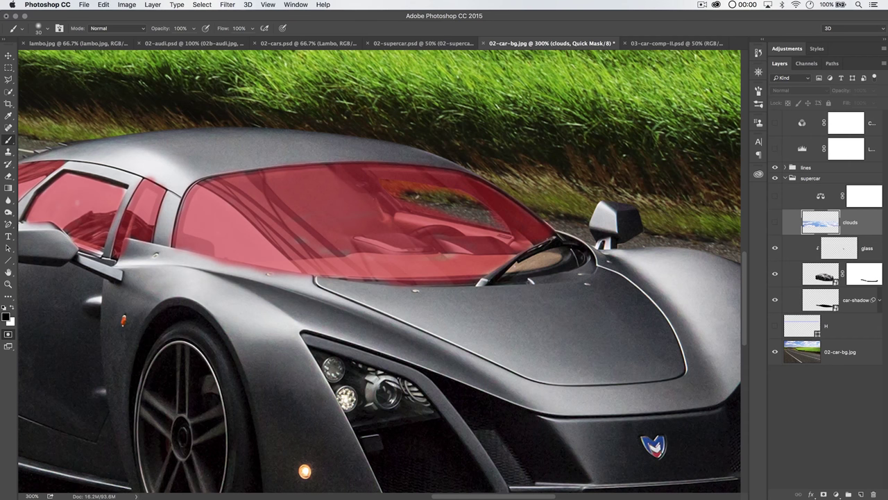
pyautogui.moveTo(528, 263); pyautogui.dragTo(555, 255)
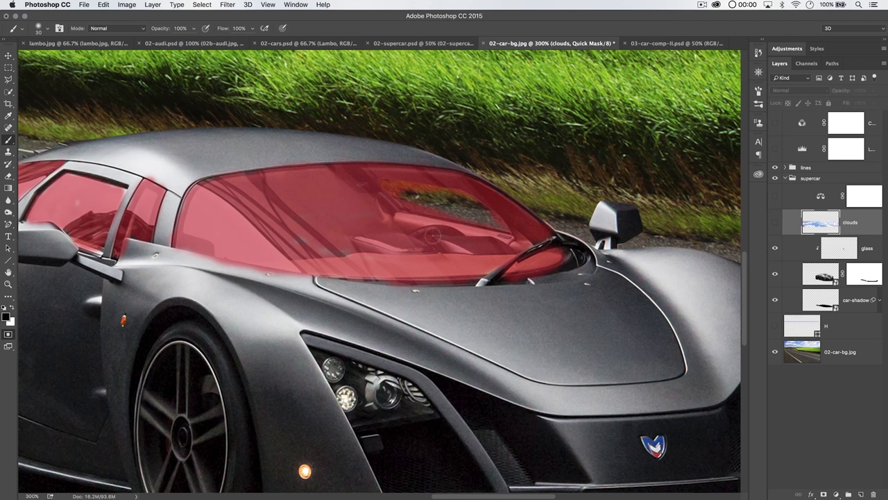
# Exit Quick Mask mode, show the clouds layer, and add a layer mask with Hide Selection so the clouds stay on the windows
pyautogui.press('x')
pyautogui.hotkey('ctrl', '+')
pyautogui.hotkey('ctrl', '0')
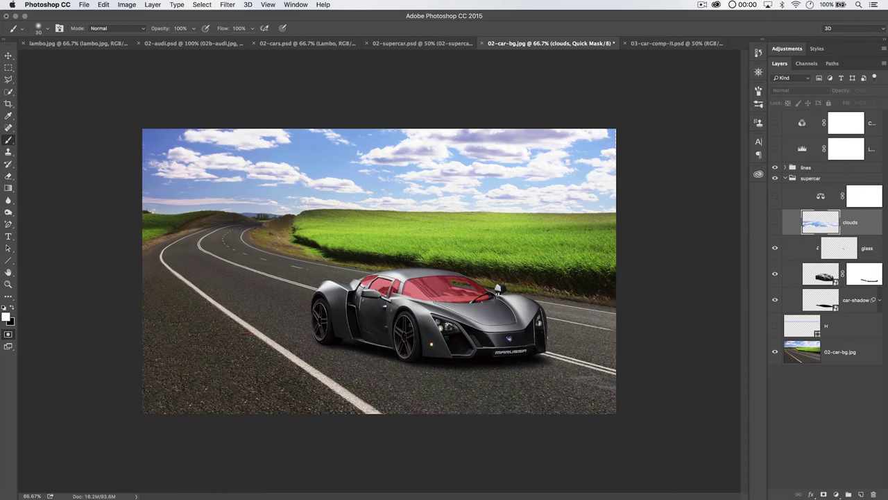
pyautogui.press('q')
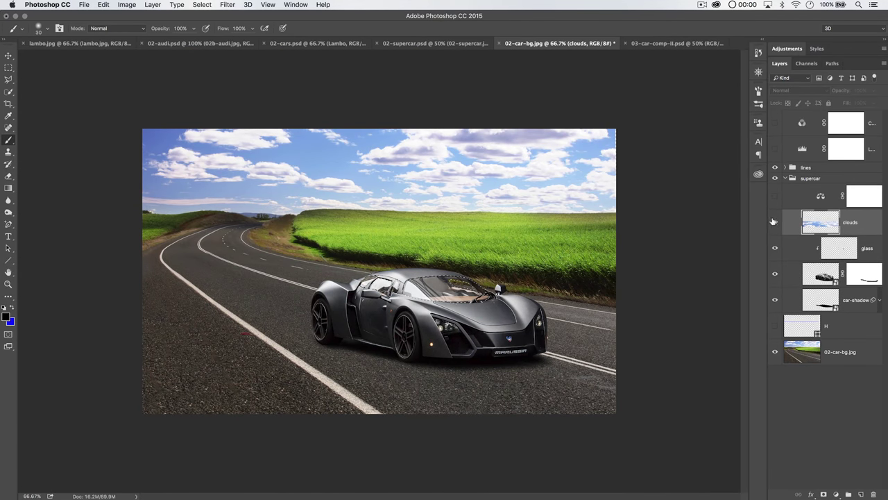
pyautogui.click(776, 222)
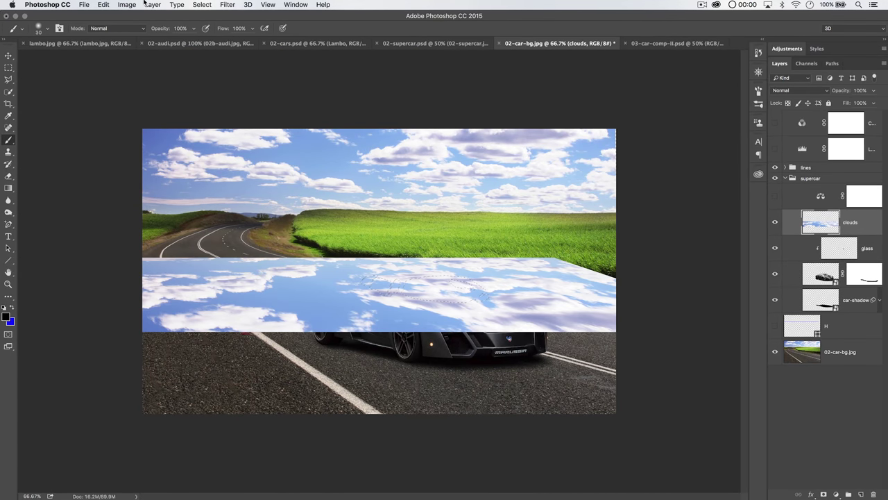
pyautogui.click(177, 5)
pyautogui.moveTo(152, 5)
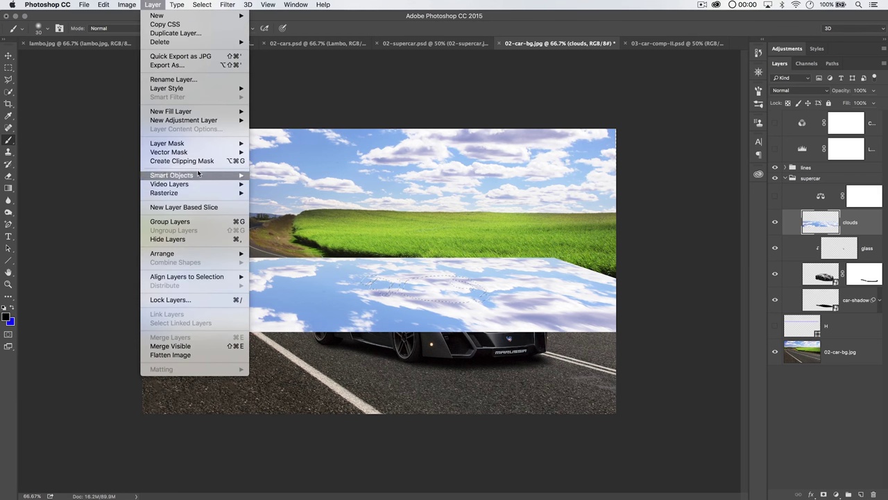
pyautogui.moveTo(199, 143)
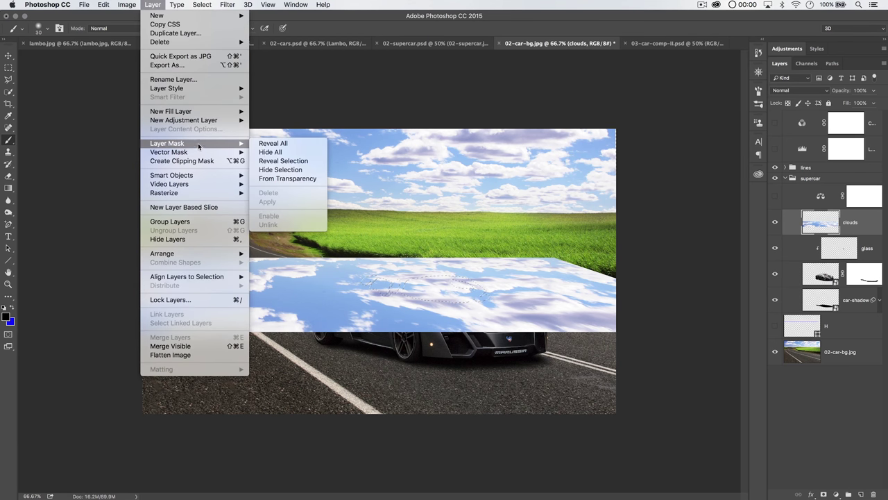
pyautogui.click(281, 170)
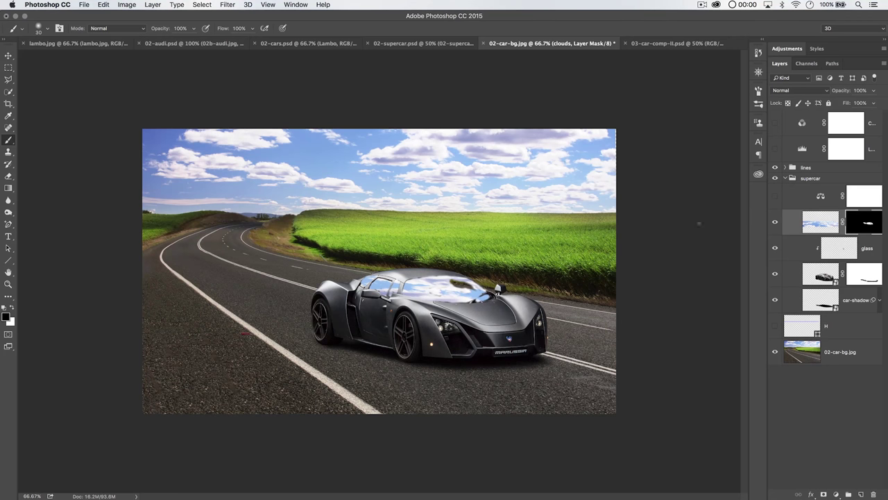
# Set the clouds layer's blend mode to Soft Light and compare the windows with the reflection off and on
pyautogui.click(821, 223)
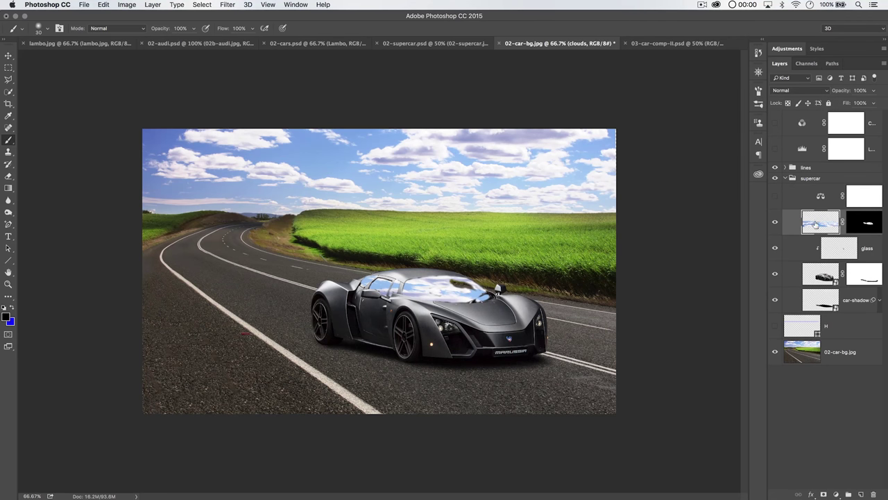
pyautogui.click(800, 90)
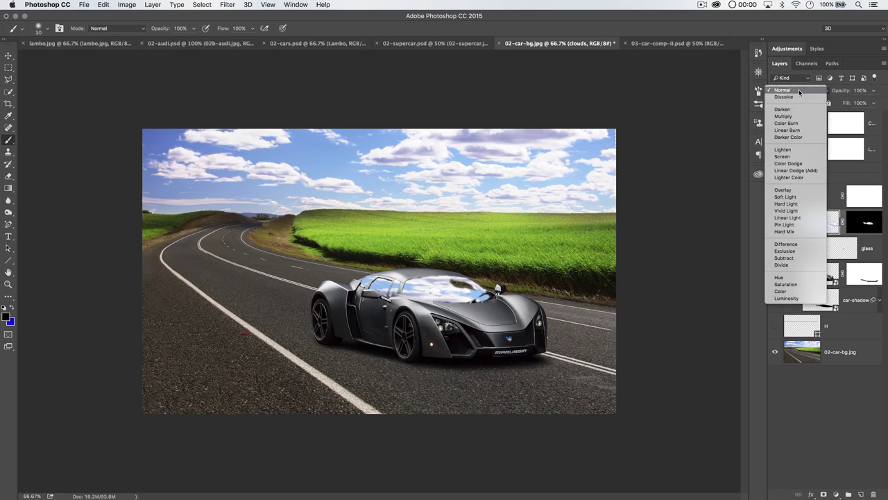
pyautogui.click(784, 190)
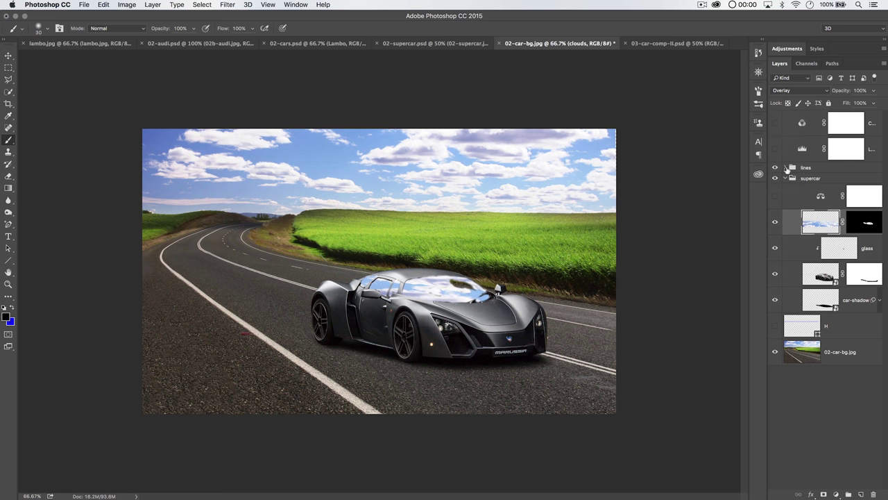
pyautogui.click(819, 94)
pyautogui.click(791, 106)
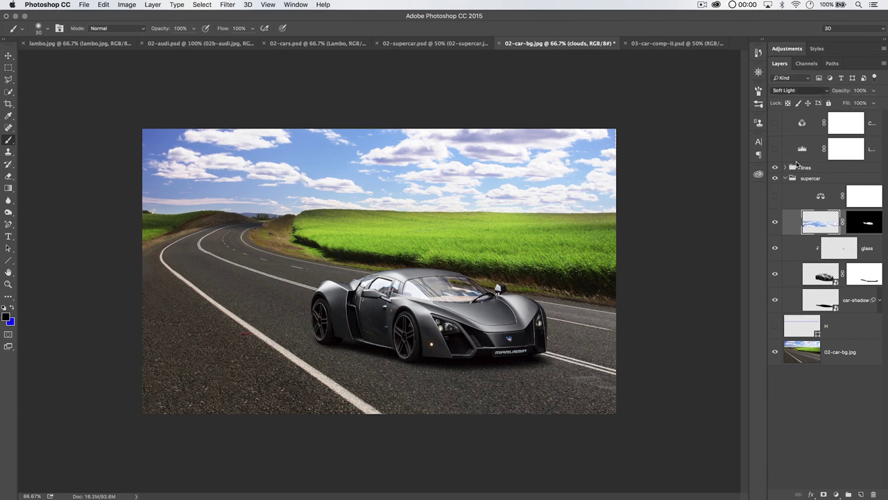
pyautogui.click(775, 222)
pyautogui.click(777, 222)
# Show the Color Balance adjustment in the supercar group and clip it to the layer below
pyautogui.click(775, 196)
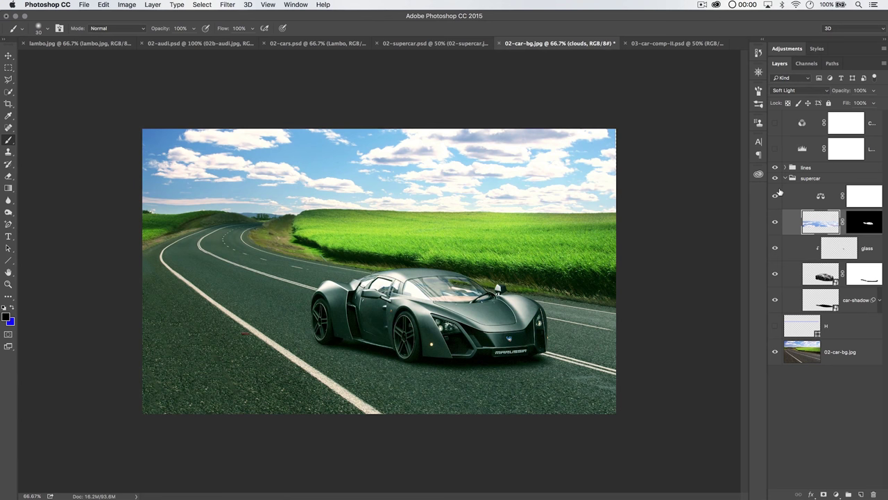
pyautogui.click(838, 199)
pyautogui.press('super+alt+g')
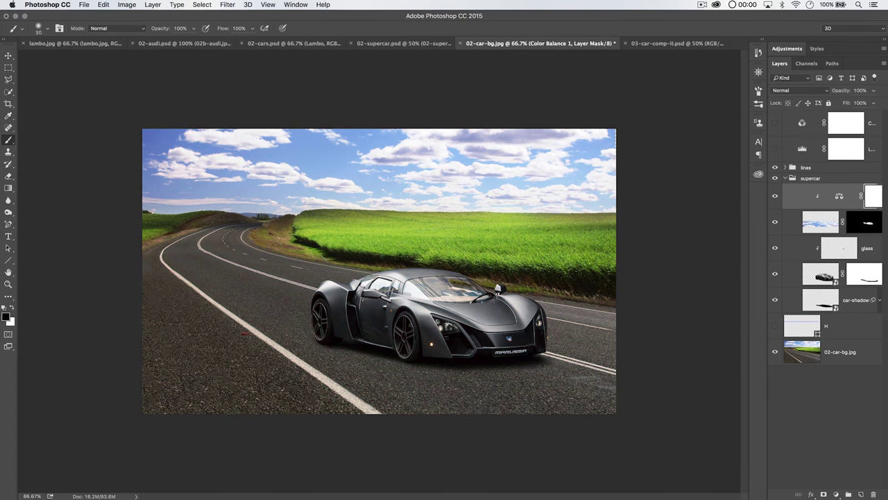
# Collapse the supercar group and show the Levels and Channel Mixer adjustment layers above it
pyautogui.click(784, 178)
pyautogui.click(775, 149)
pyautogui.click(775, 123)
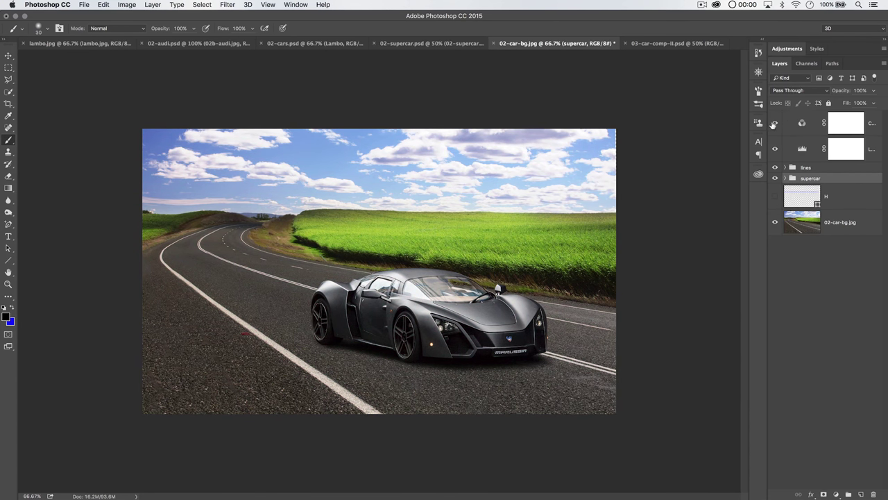
# Compare the image with and without the Channel Mixer adjustment and examine its monochrome channel settings
pyautogui.click(801, 126)
pyautogui.click(801, 149)
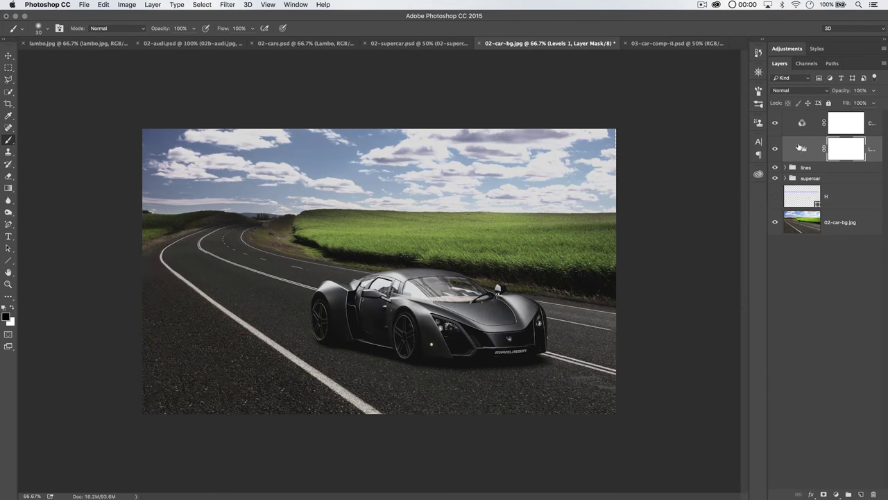
pyautogui.click(776, 123)
pyautogui.click(802, 148)
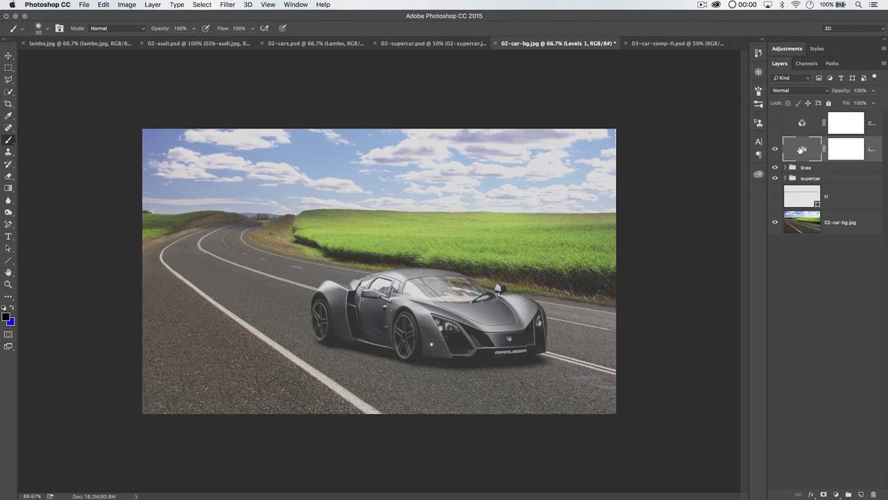
pyautogui.click(775, 123)
pyautogui.click(810, 126)
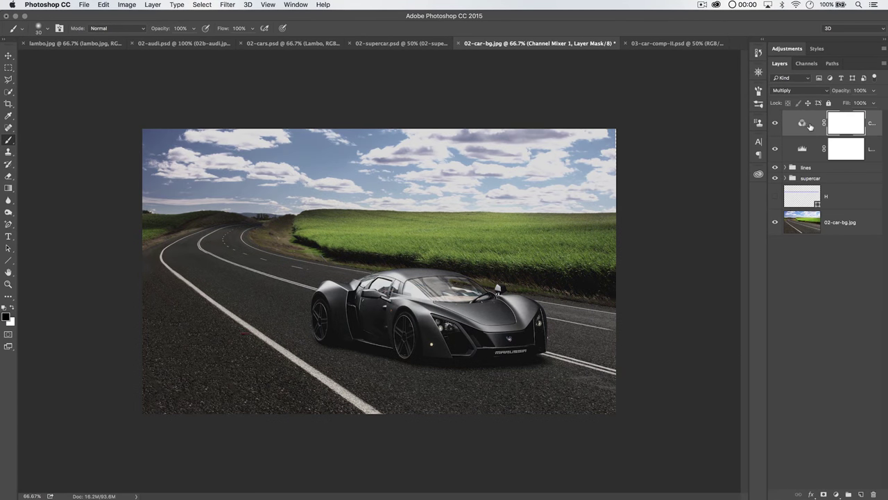
pyautogui.doubleClick(801, 123)
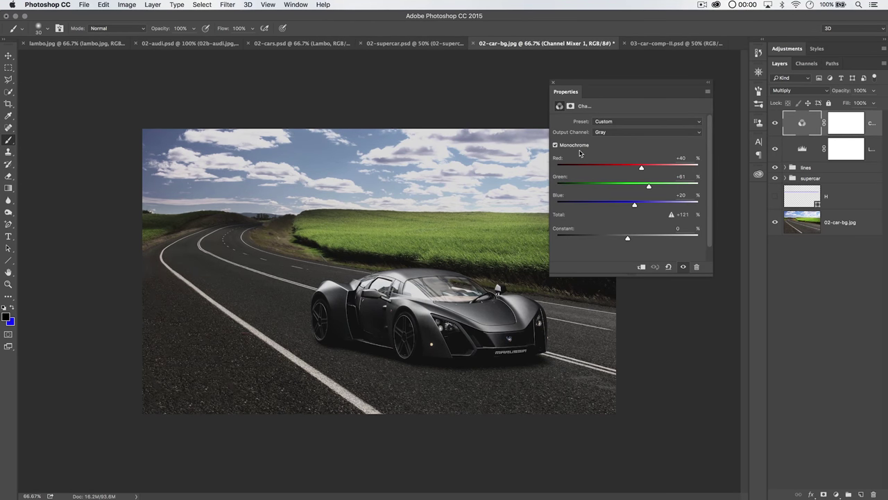
pyautogui.click(555, 84)
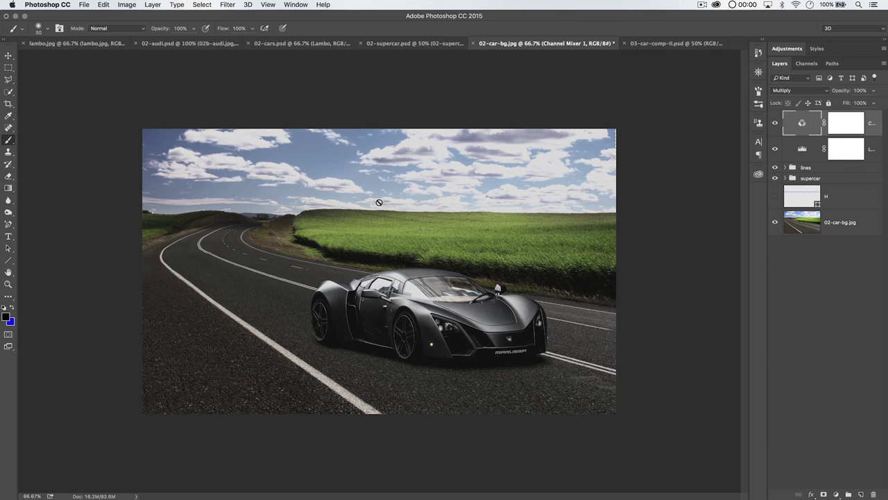
# Copy the Levels, Photo Filter and Gradient Map adjustments at the top of 03-car-comp-II.psd into the 02-car-bg.jpg document
pyautogui.click(666, 43)
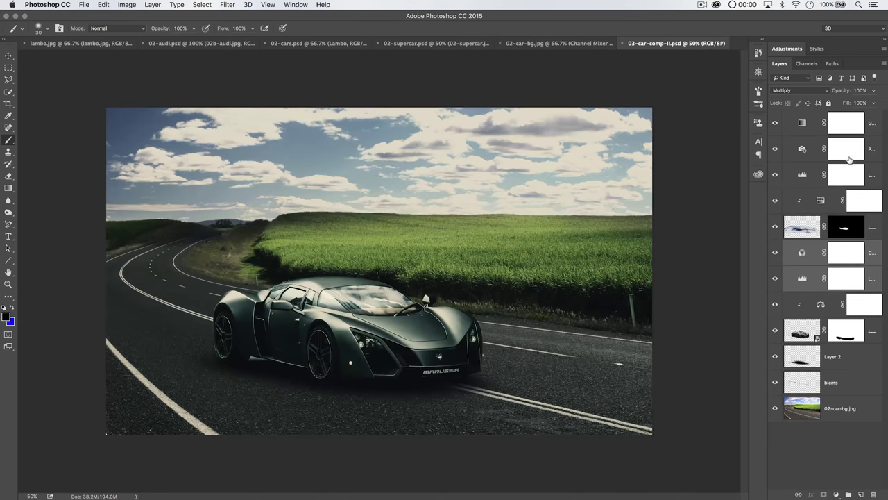
pyautogui.click(802, 174)
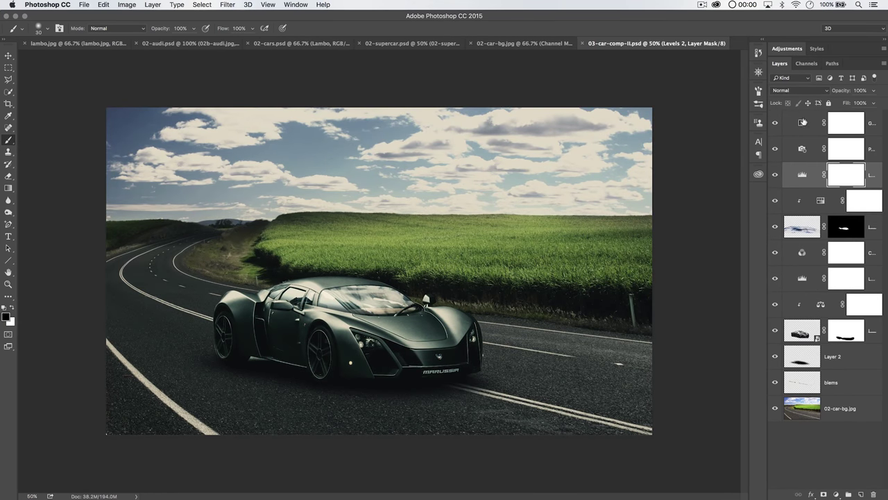
pyautogui.keyDown('shift'); pyautogui.click(803, 122); pyautogui.keyUp('shift')
pyautogui.click(493, 191)
pyautogui.click(514, 186)
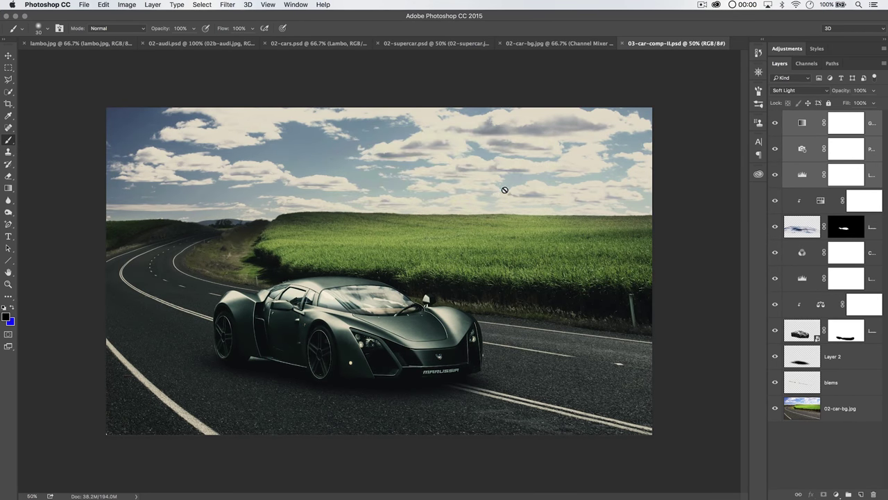
pyautogui.press('v')
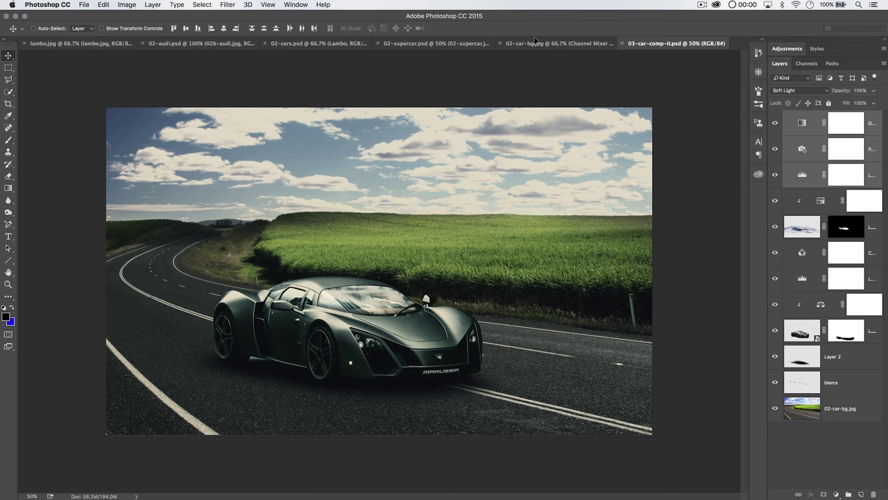
pyautogui.click(534, 42)
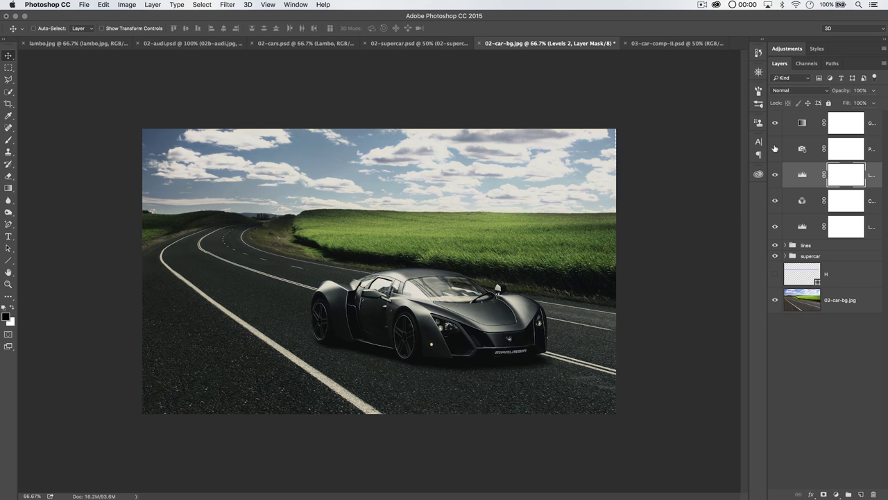
# Examine the Photo Filter layer's blending and the Gradient Map adjustment's gradient settings
pyautogui.click(791, 148)
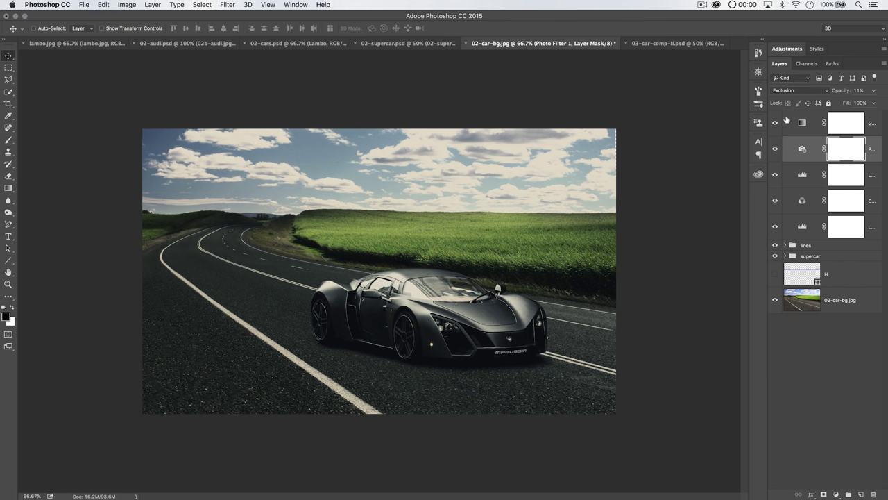
pyautogui.click(803, 123)
pyautogui.doubleClick(801, 123)
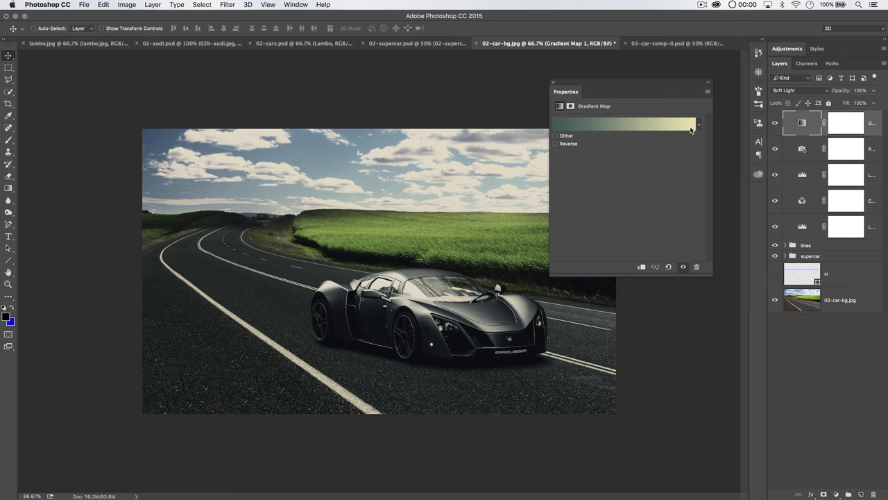
pyautogui.click(553, 82)
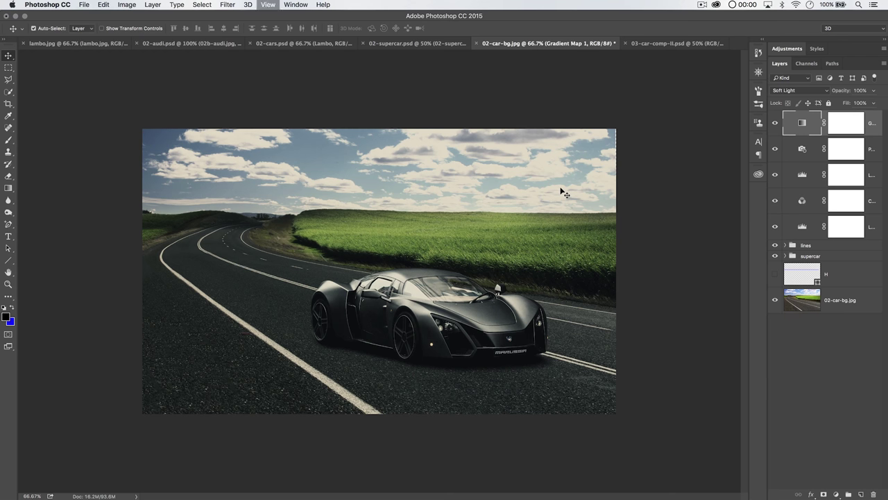
# Show the perspective line shapes in the lines group and the H horizon line layer over the finished composite
pyautogui.press('super+minus')
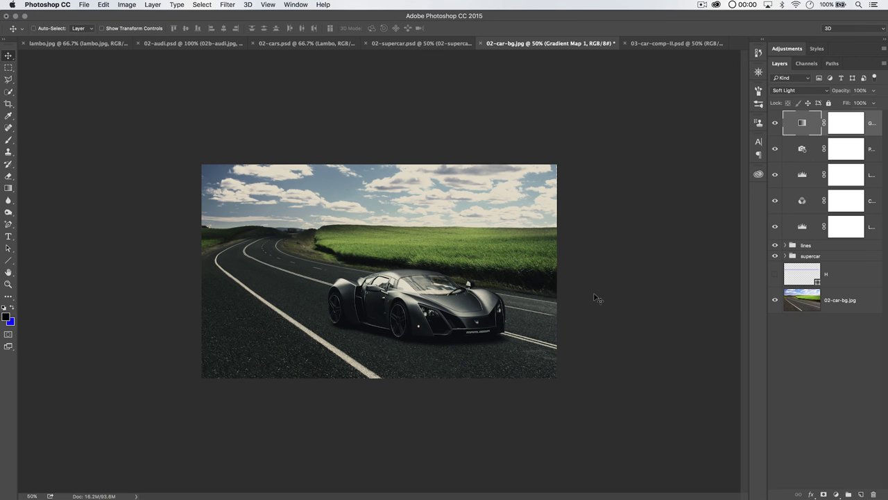
pyautogui.click(784, 244)
pyautogui.click(775, 264)
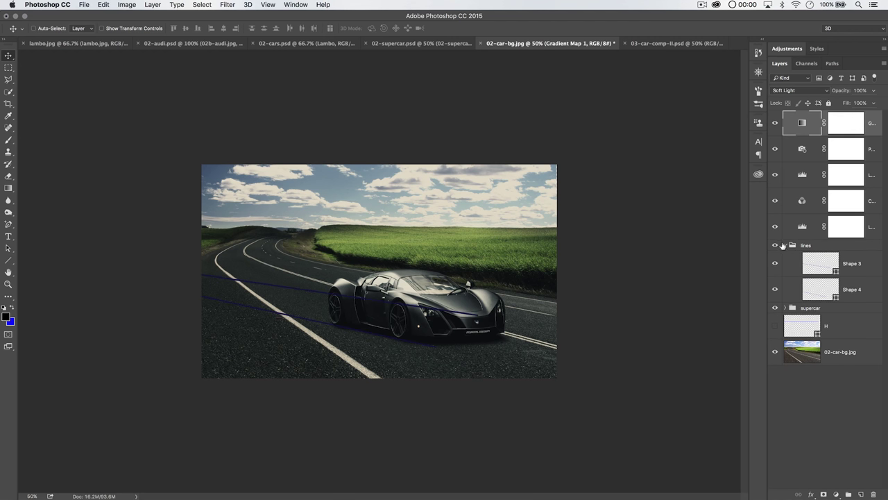
pyautogui.click(784, 245)
pyautogui.click(773, 274)
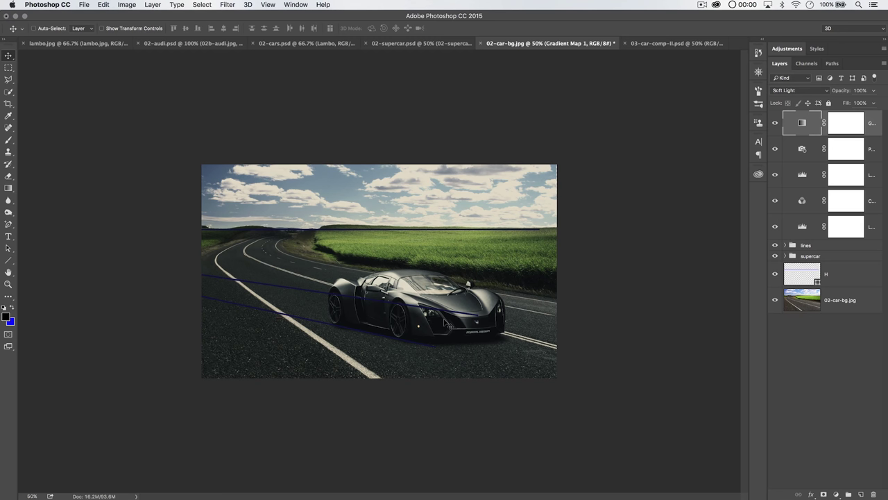
pyautogui.press('super+minus')
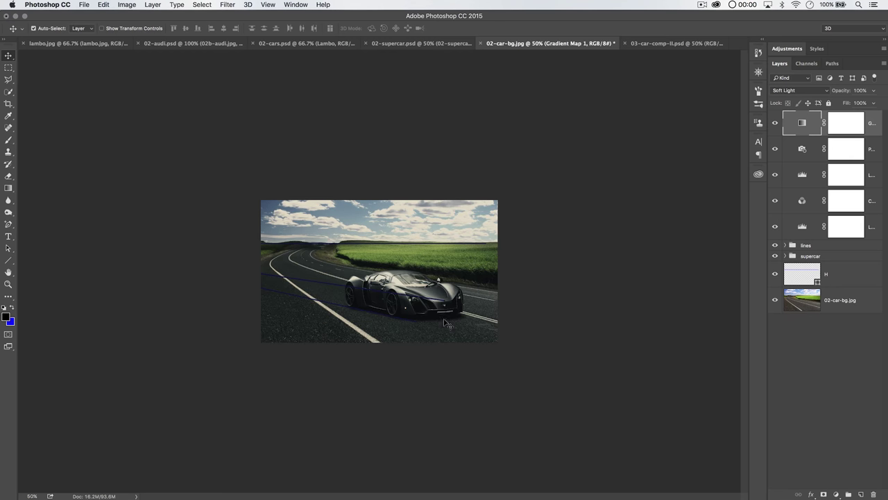